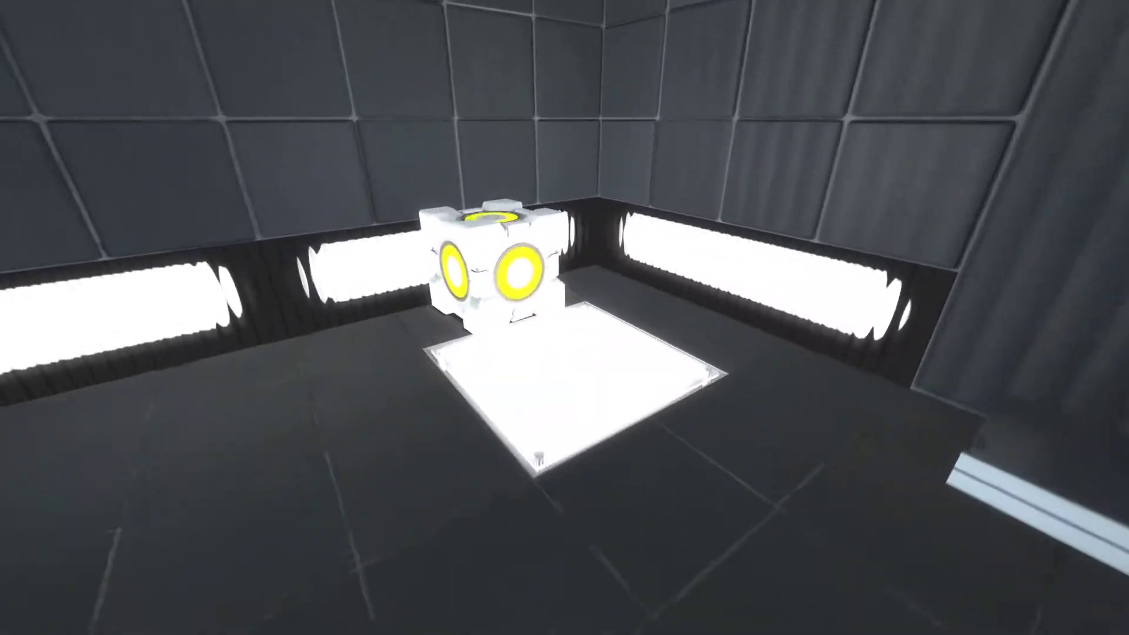
# - Move the companion cube from the floor button onto the translocator pedestal and send it off
pyautogui.press('e')
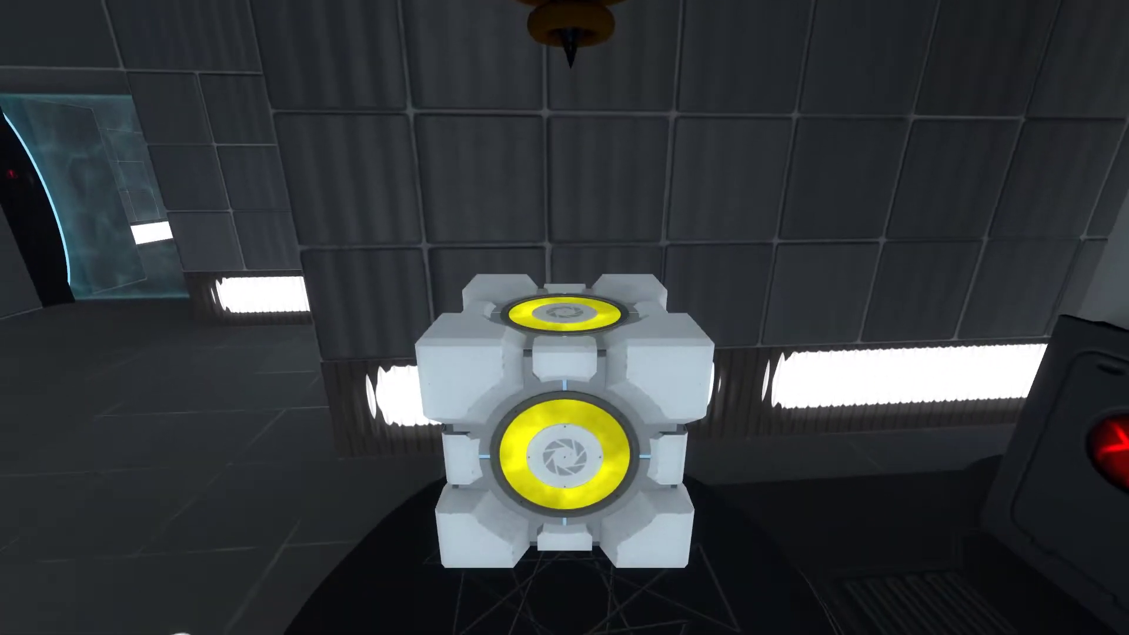
pyautogui.press('e')
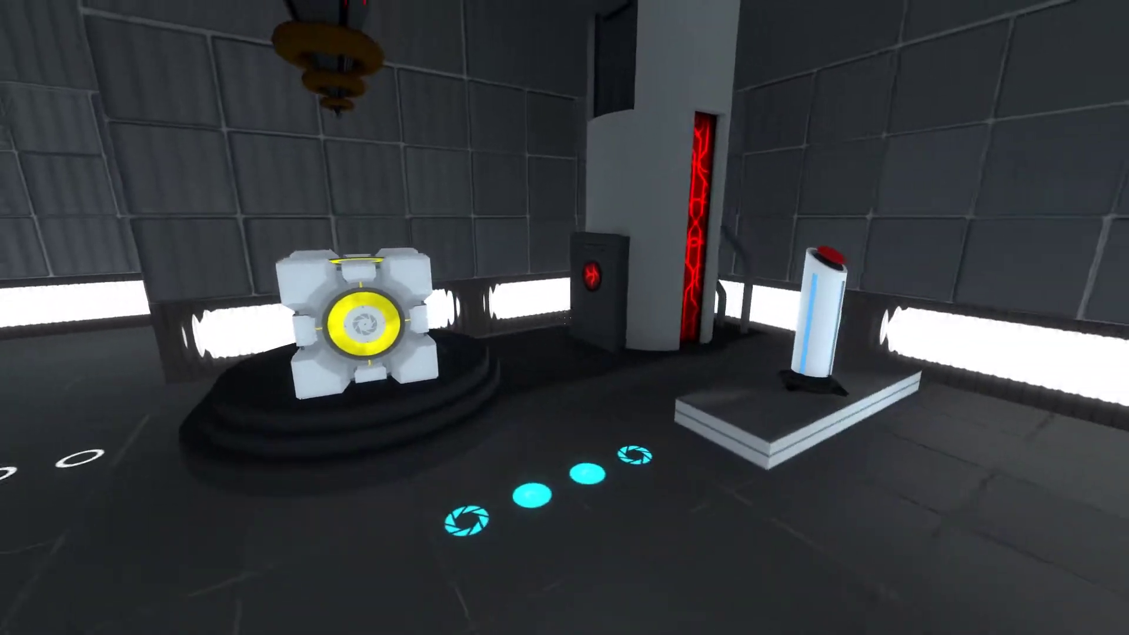
pyautogui.press('w')
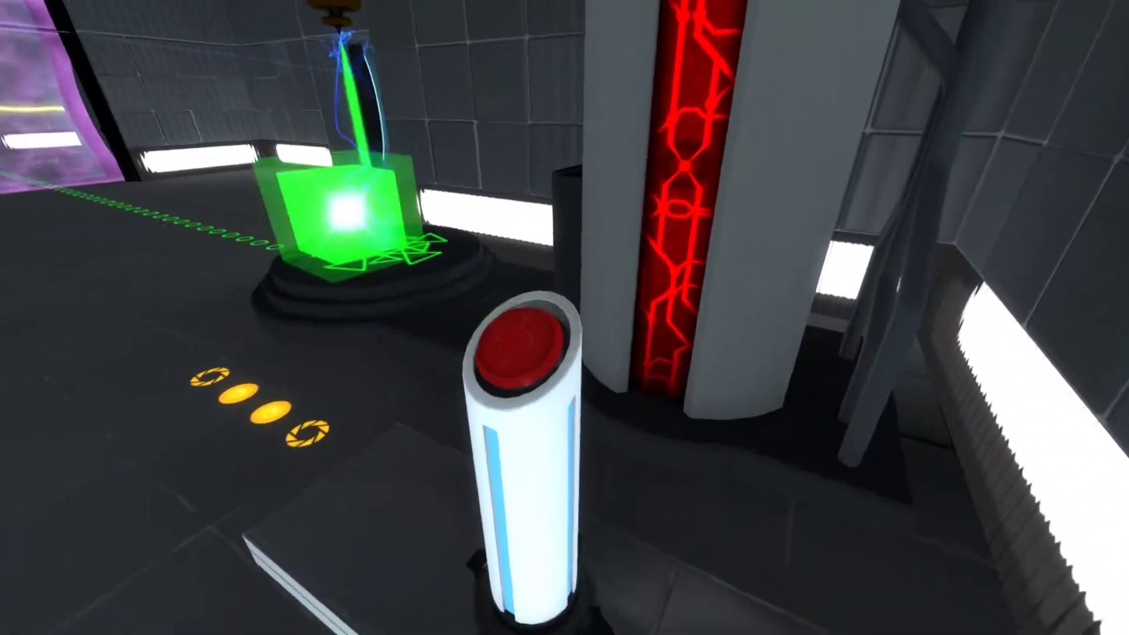
pyautogui.press('s')
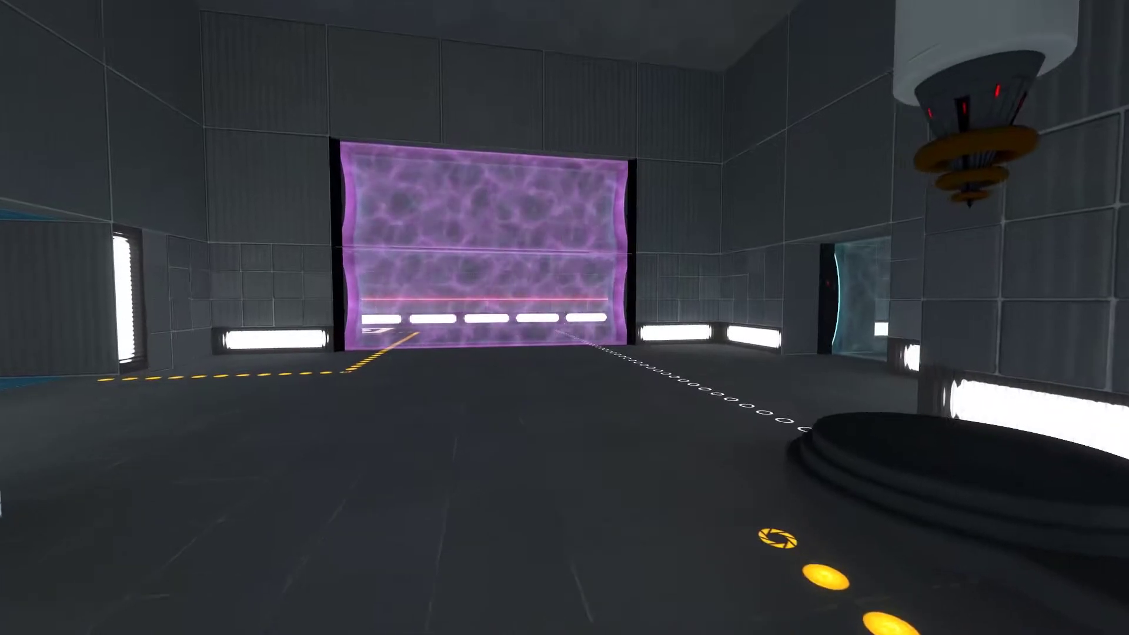
# - Approach the purple field, check the cube beyond it, and walk through
pyautogui.press('a')
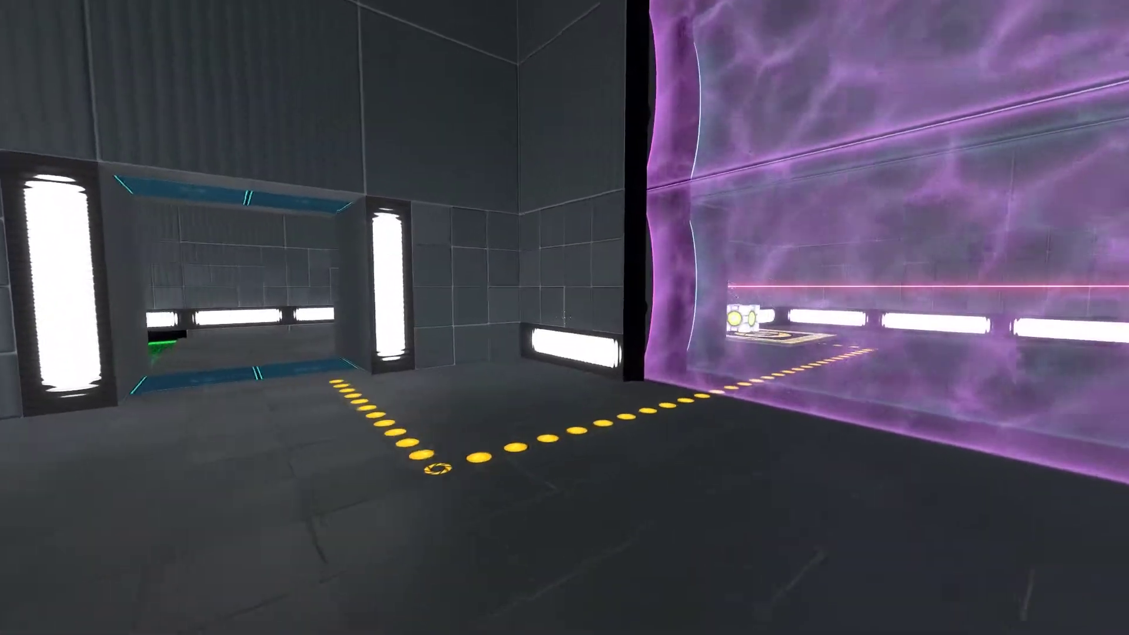
pyautogui.press('w')
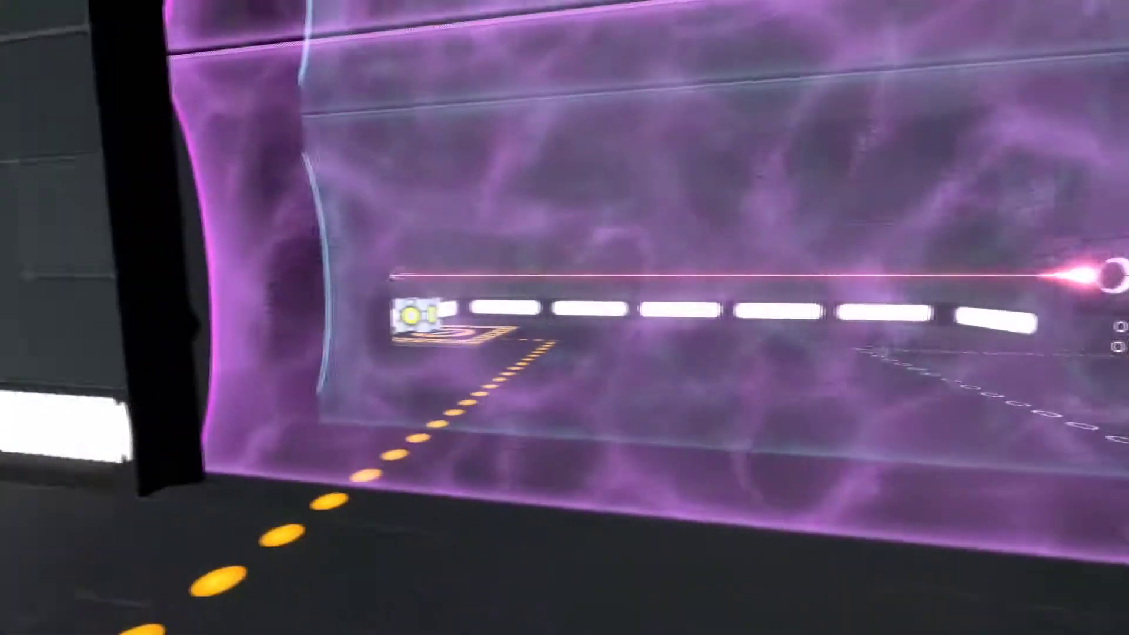
pyautogui.press('d')
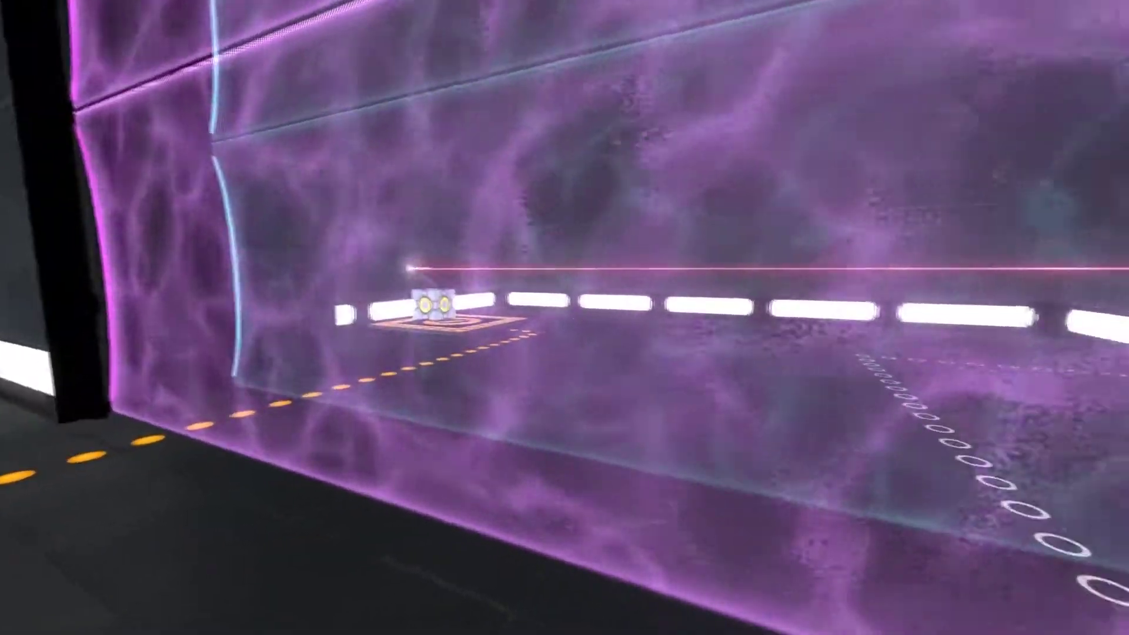
pyautogui.press('s')
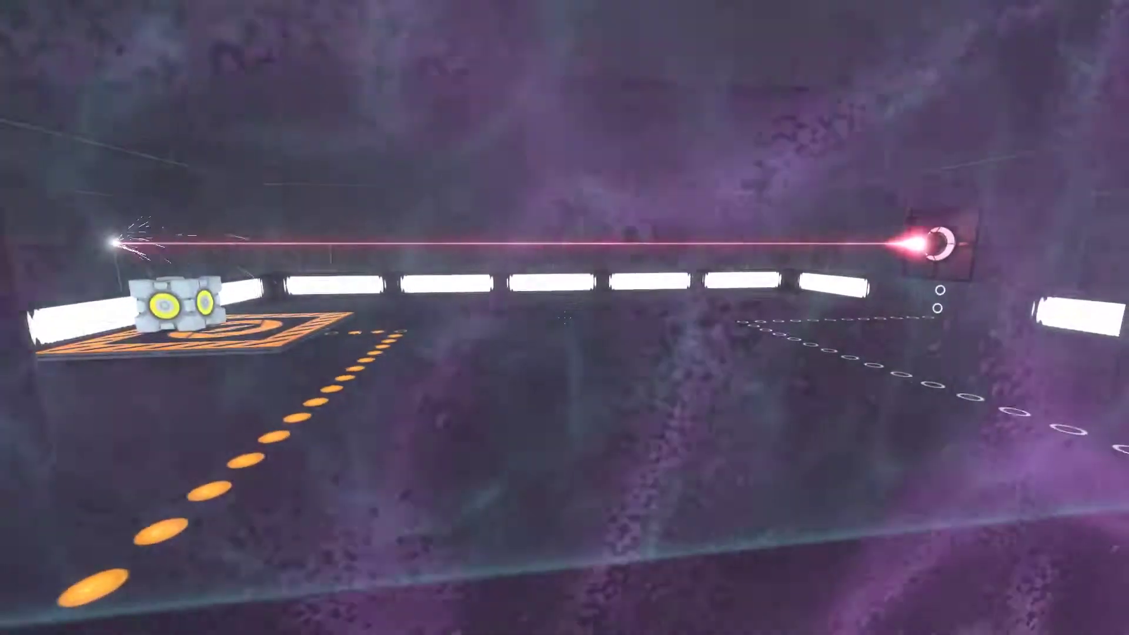
pyautogui.press('w')
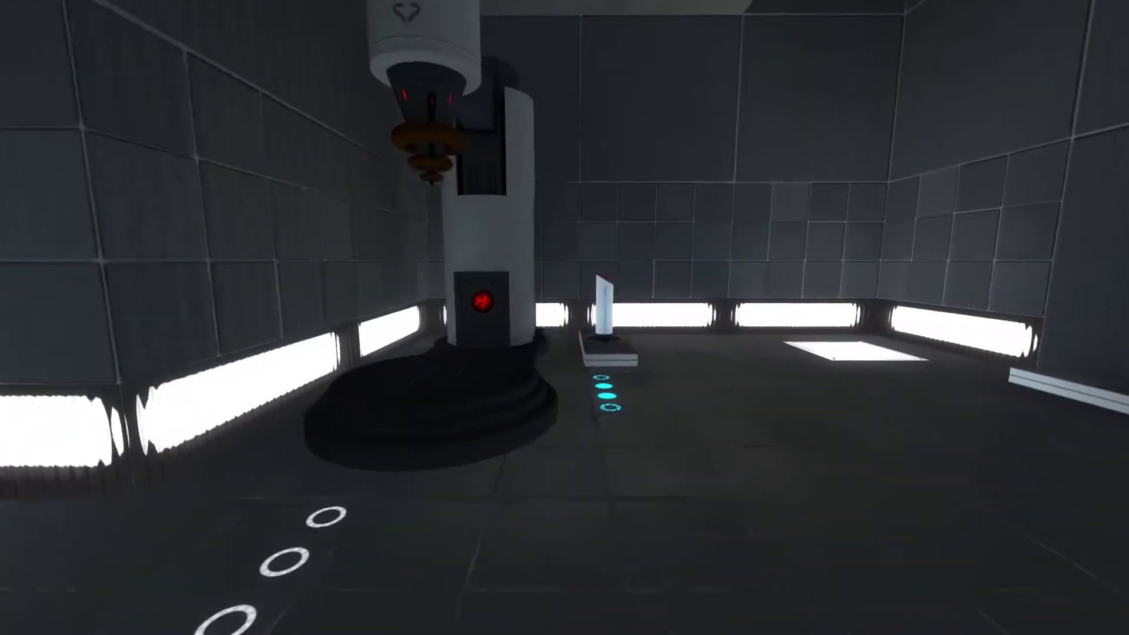
# - Walk past the red-lit pillar into the two-pedestal room and check the pedestal button
pyautogui.press('w')
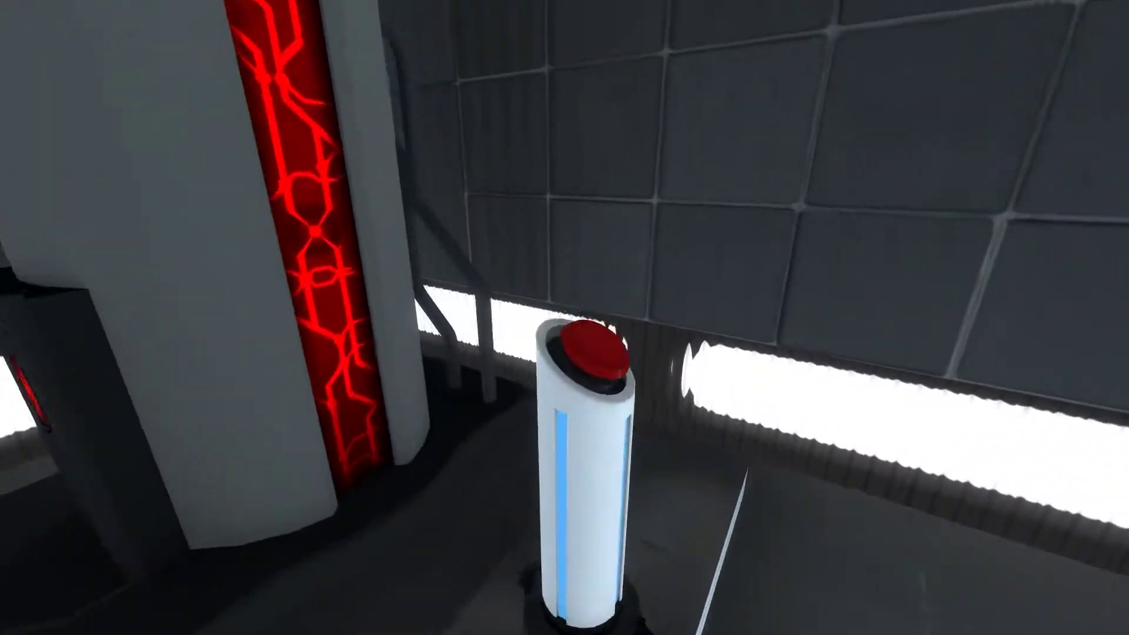
pyautogui.press('w')
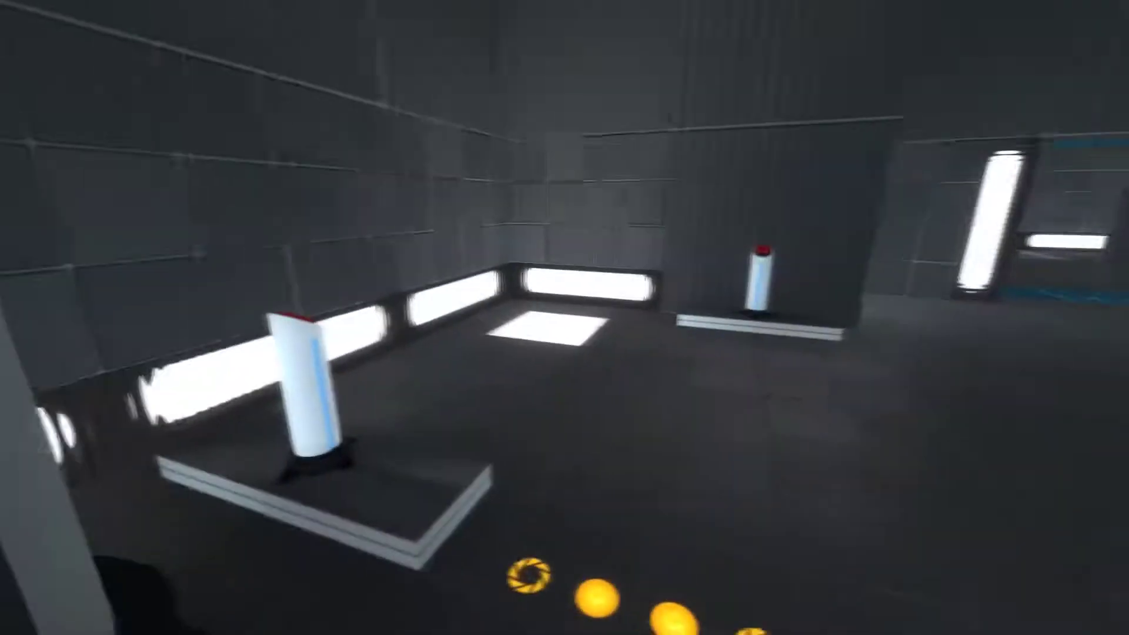
pyautogui.press('w')
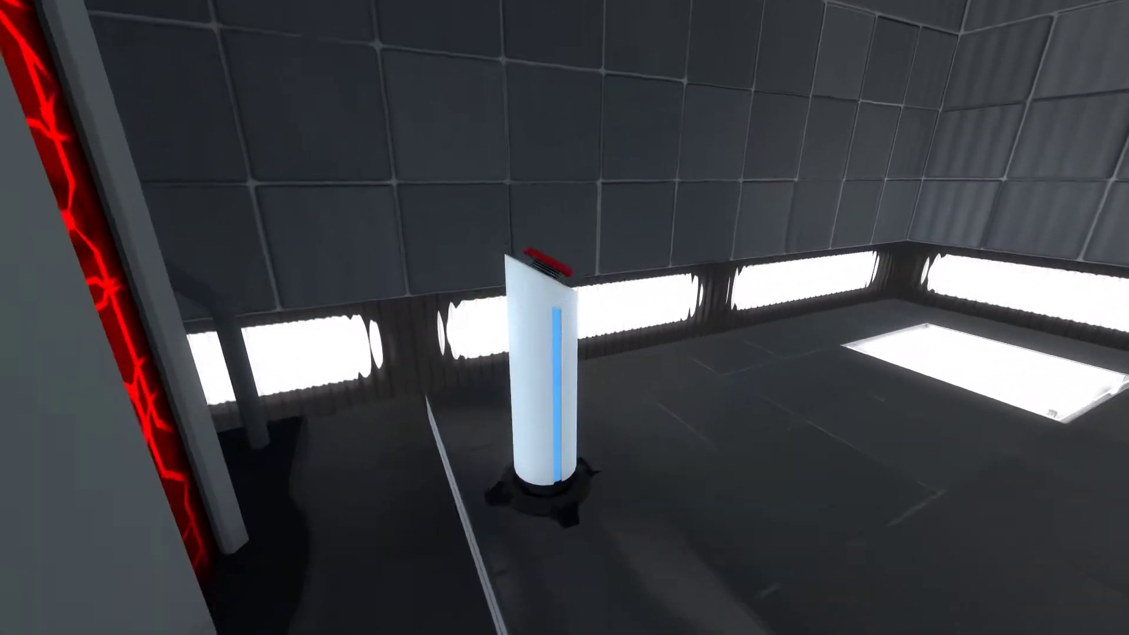
pyautogui.press('s')
pyautogui.press('s')
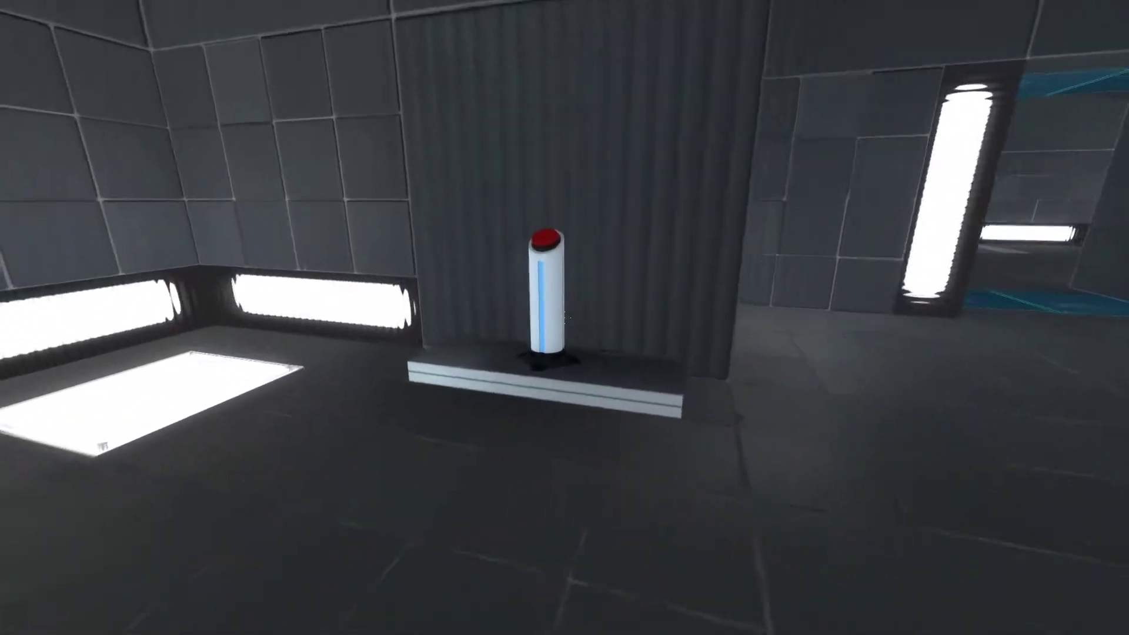
pyautogui.press('s')
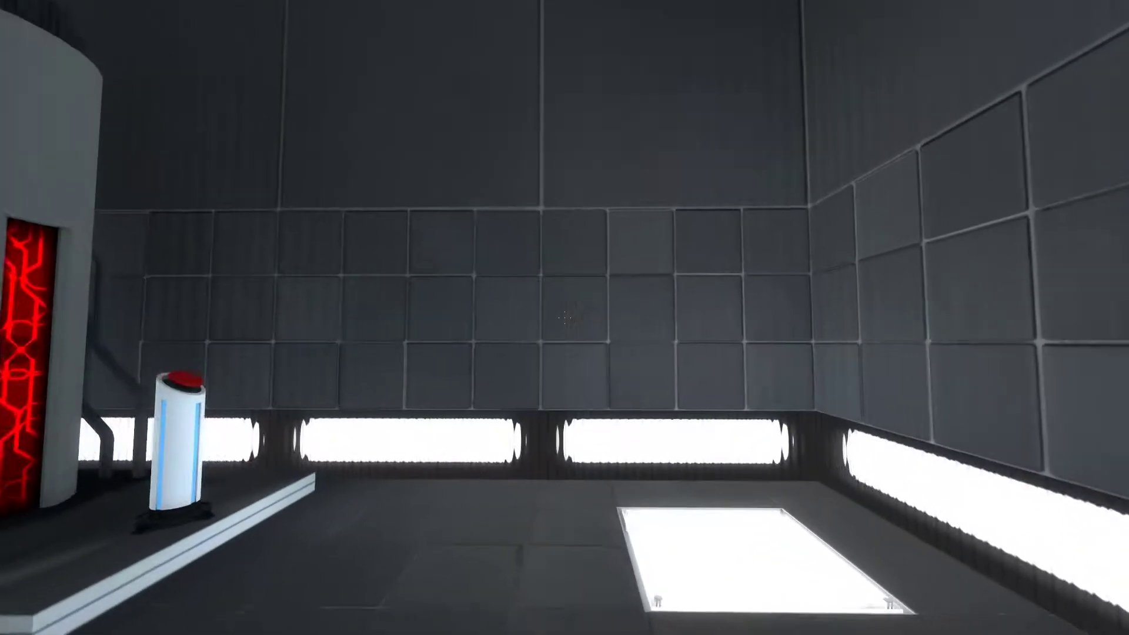
# - Place the companion cube on the pedestal and walk toward the purple field
pyautogui.press('e')
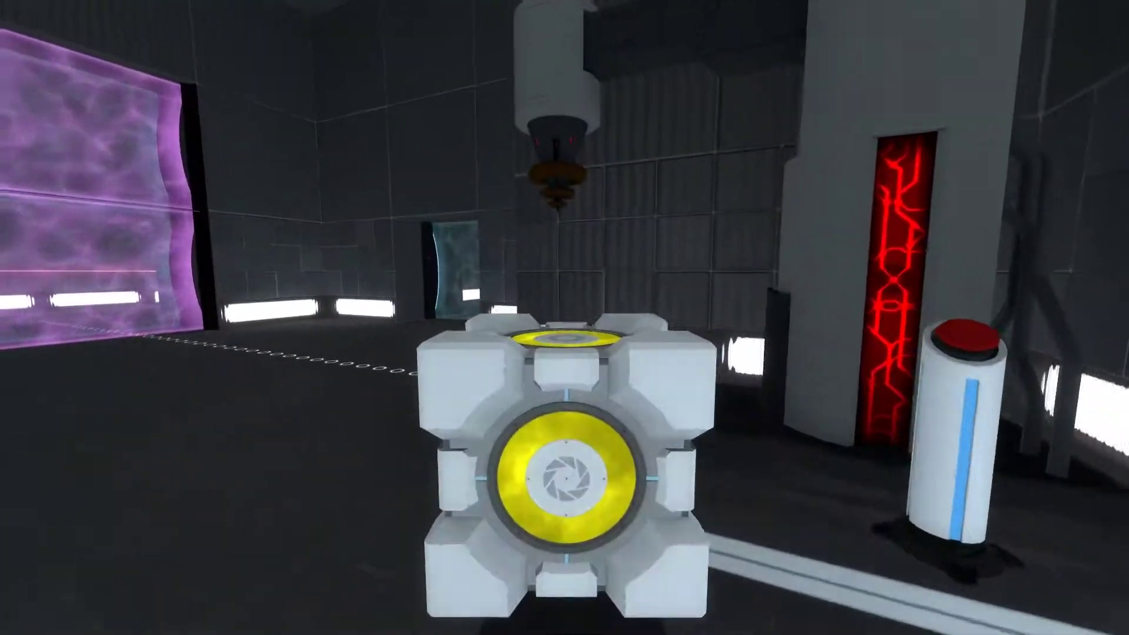
pyautogui.press('e')
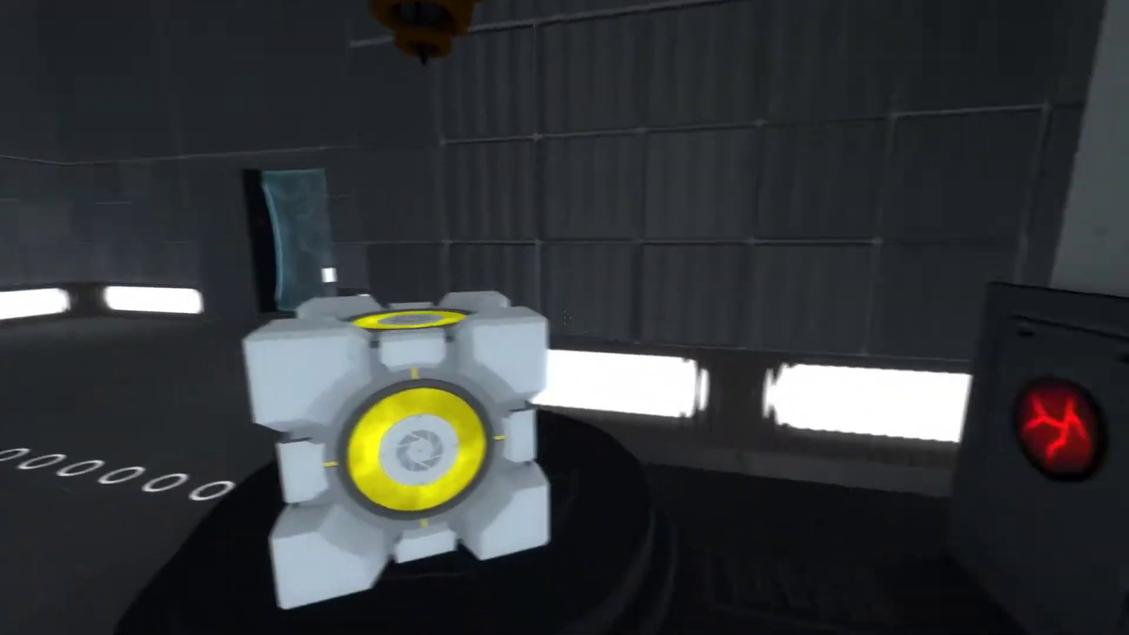
pyautogui.press('w')
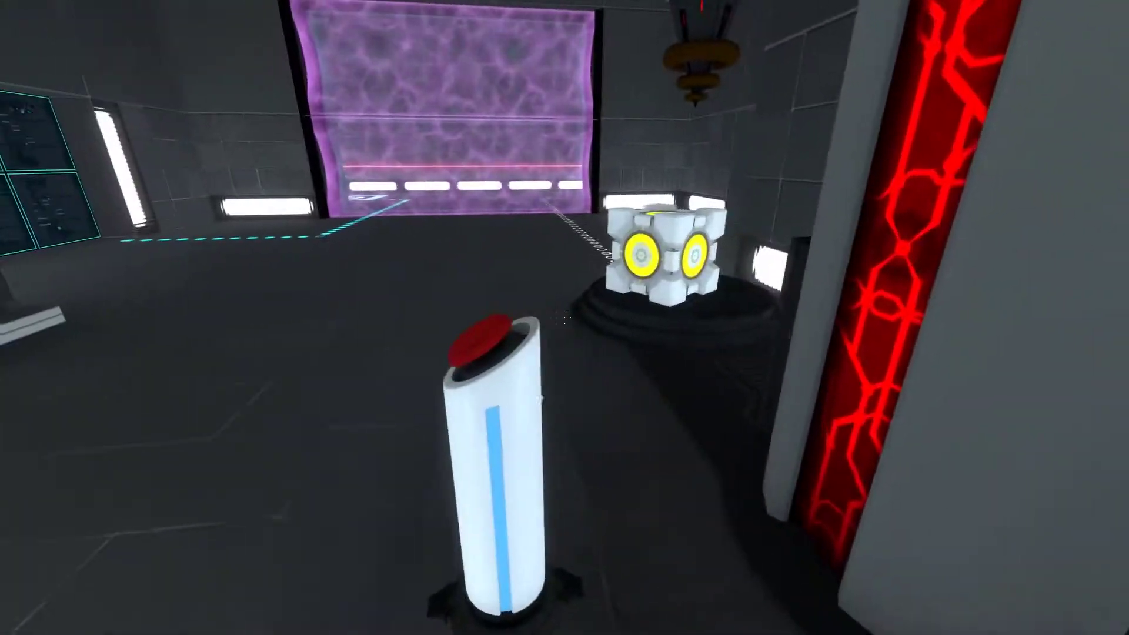
pyautogui.press('w')
pyautogui.press('w')
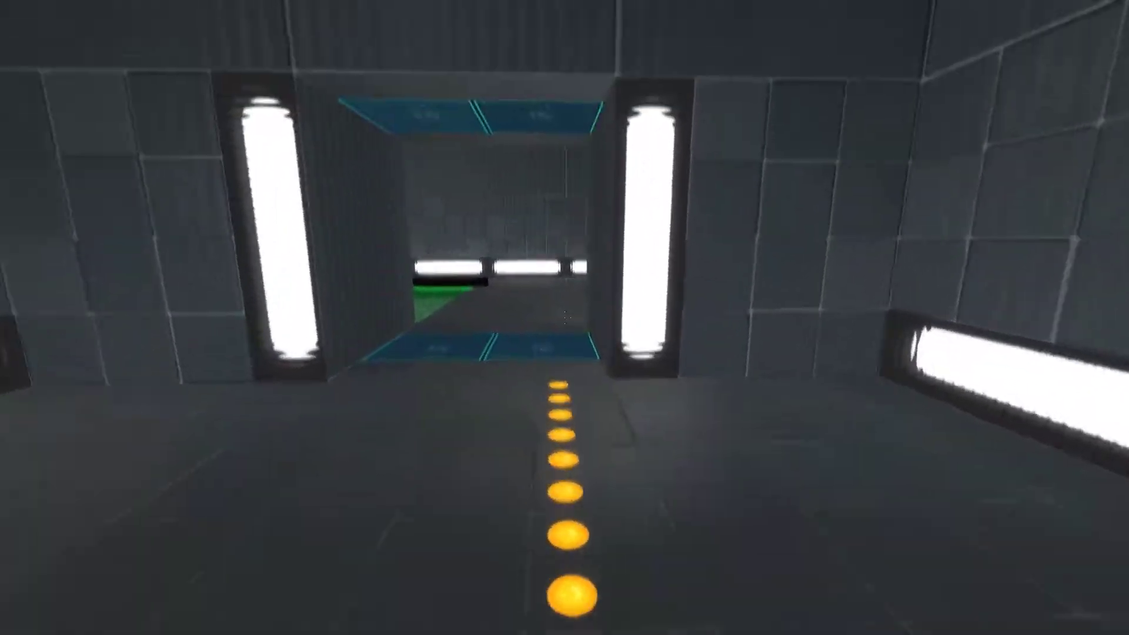
# - Trigger the button pillar to drop cubes from the ceiling, then enter the green goo corridor
pyautogui.press('w')
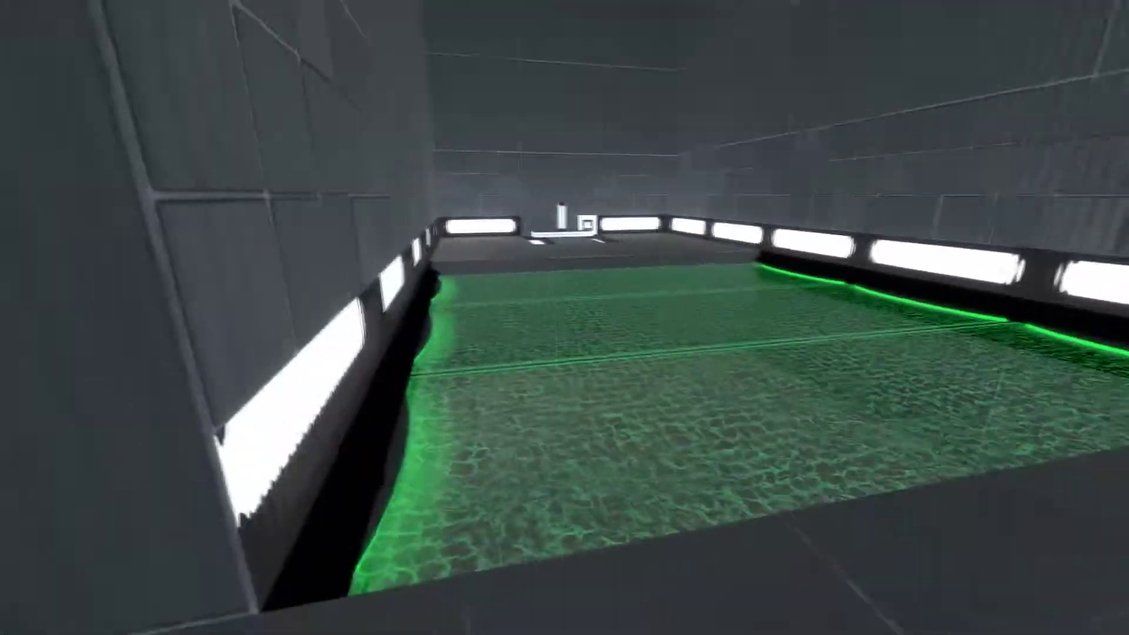
pyautogui.press('w')
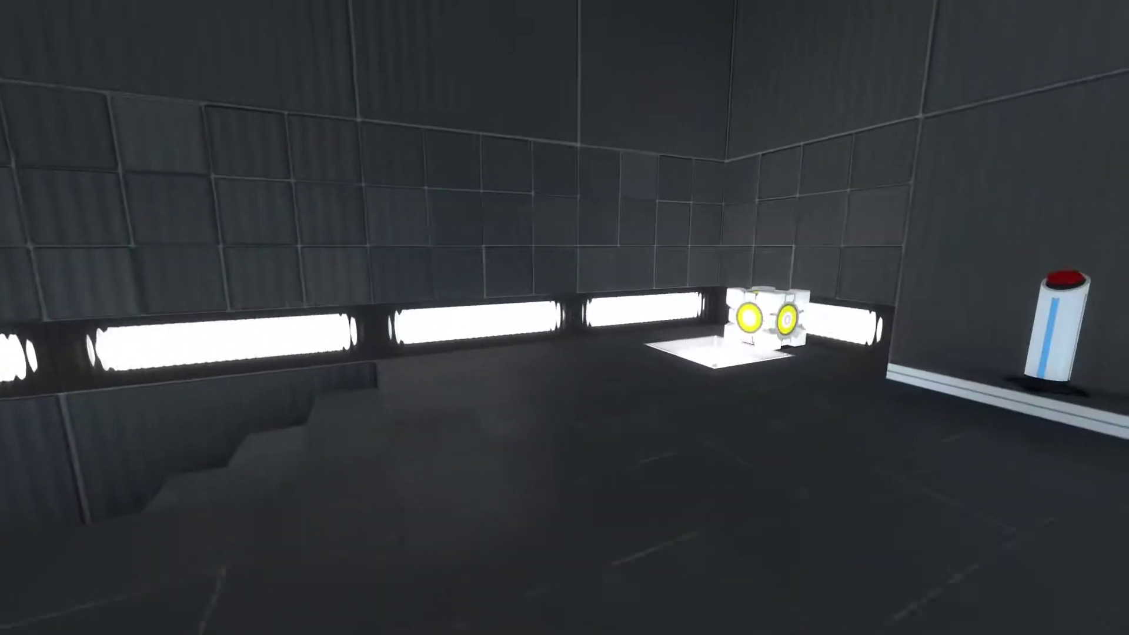
pyautogui.press('w')
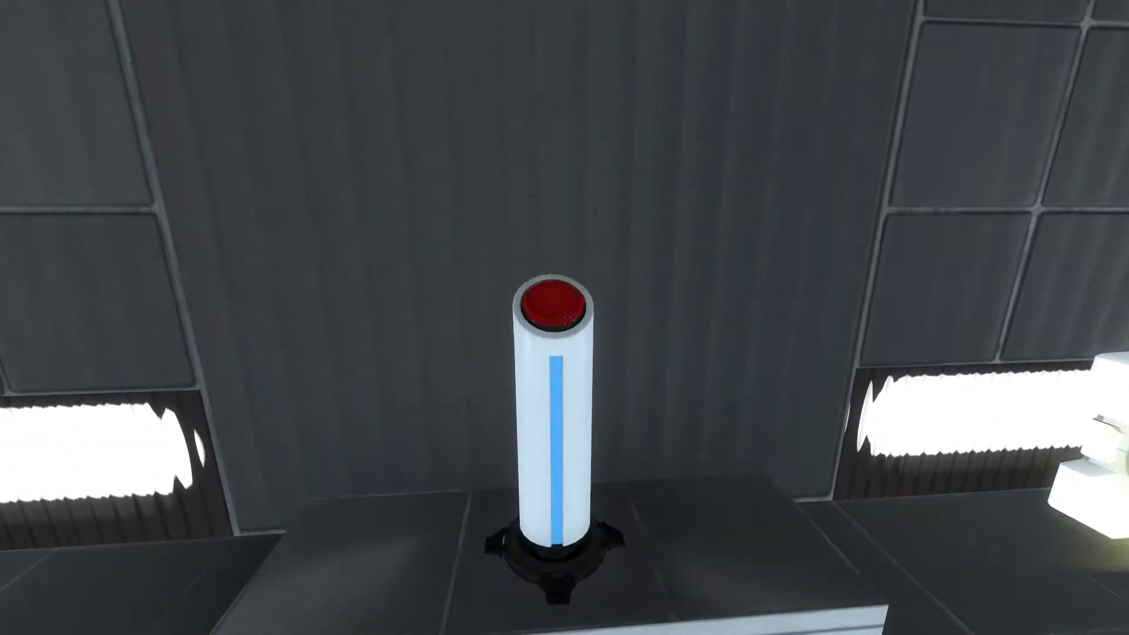
pyautogui.press('e')
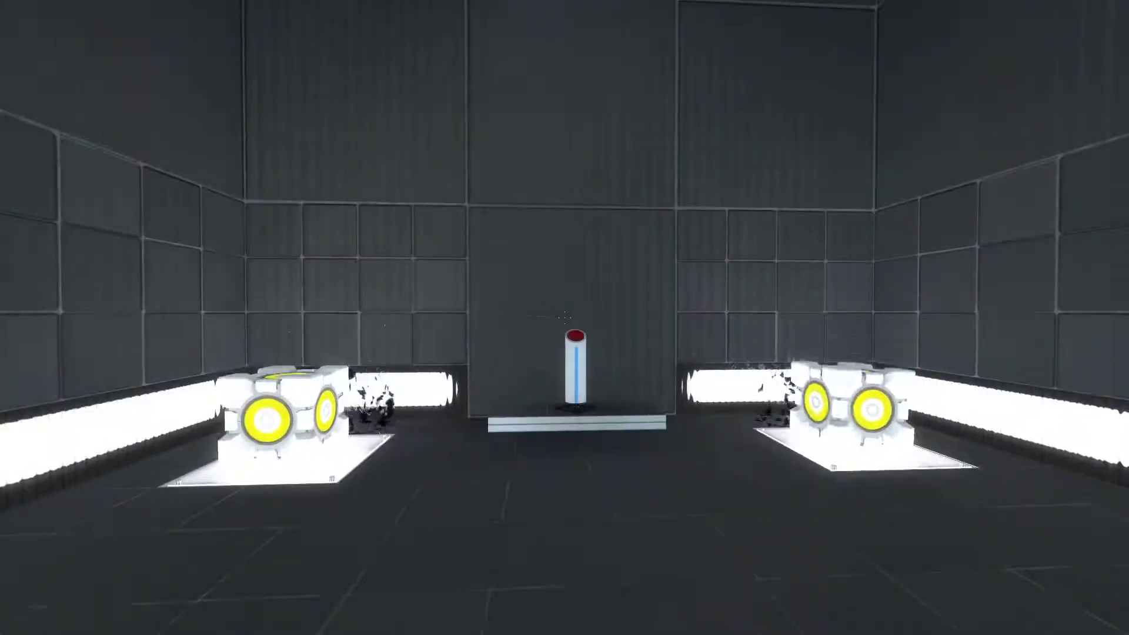
pyautogui.press('w')
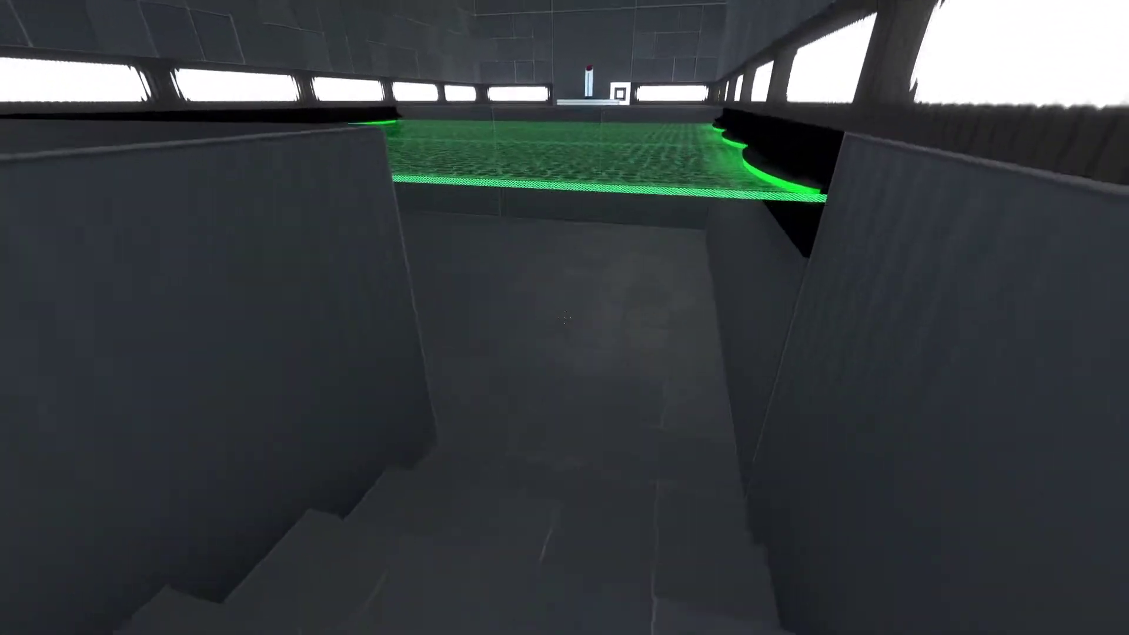
pyautogui.press('w')
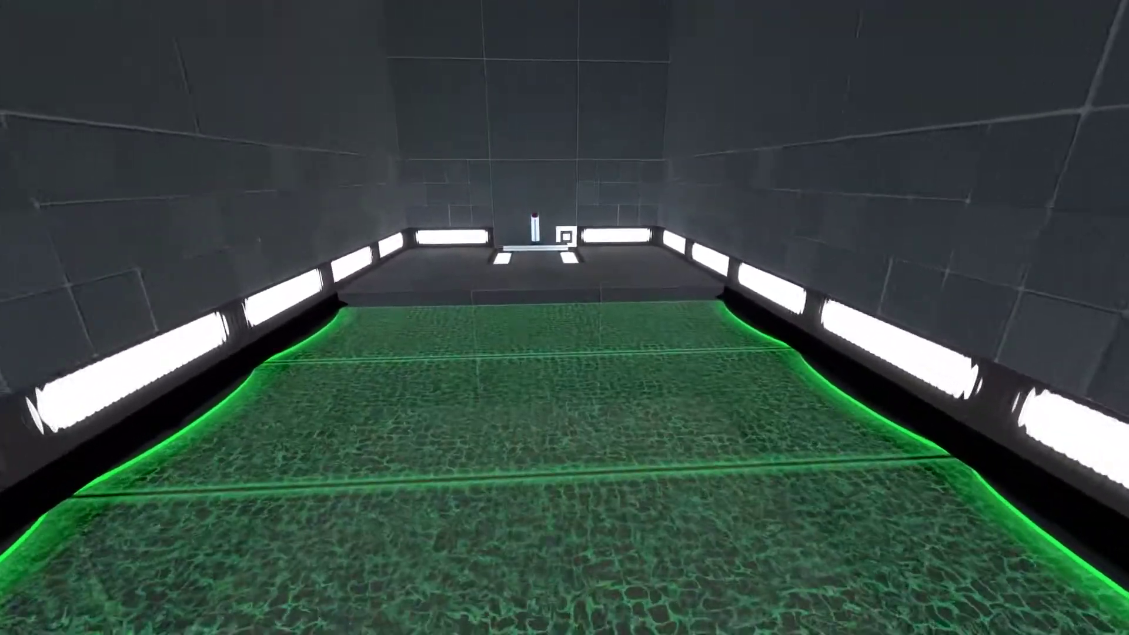
# - Climb the stairs to the upper room and launch a cube across the green goo
pyautogui.press('w')
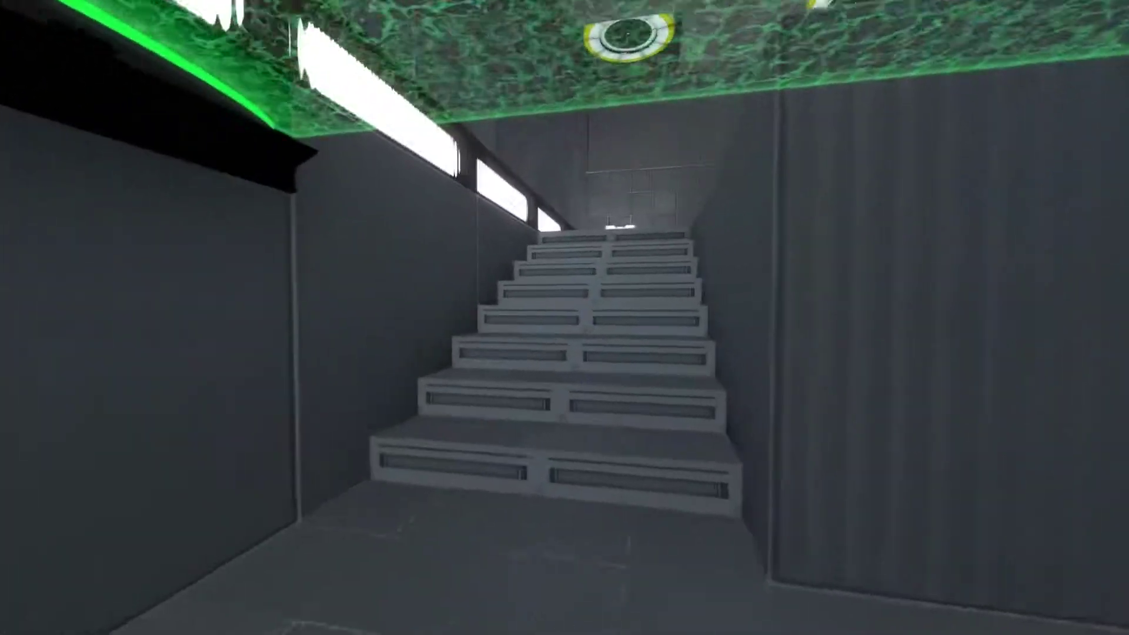
pyautogui.press('w')
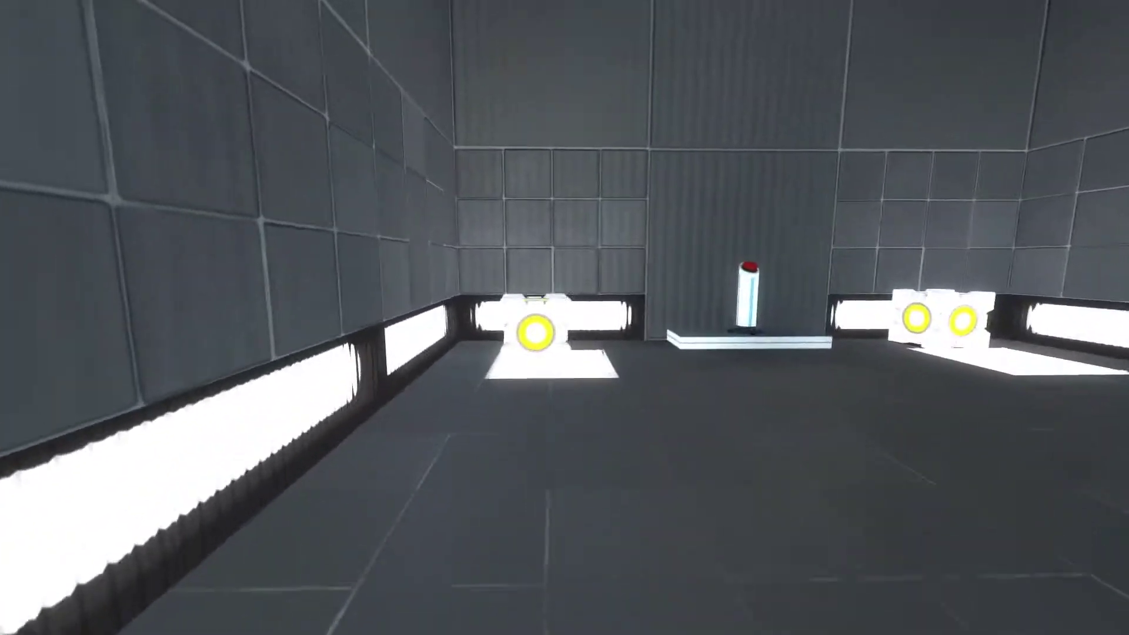
pyautogui.press('e')
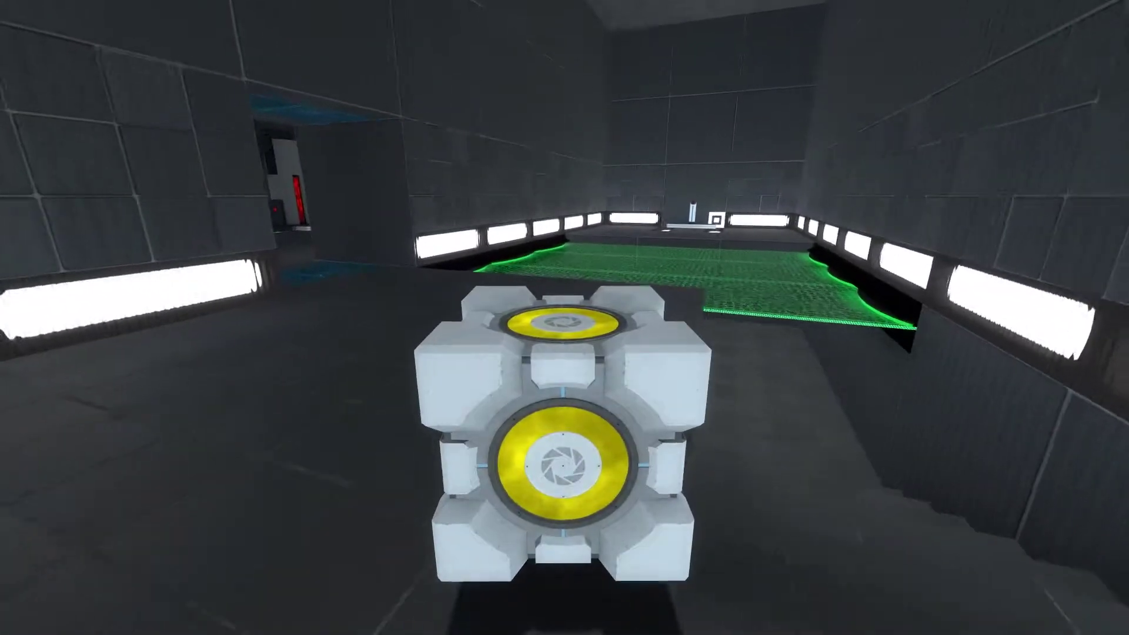
pyautogui.press('w')
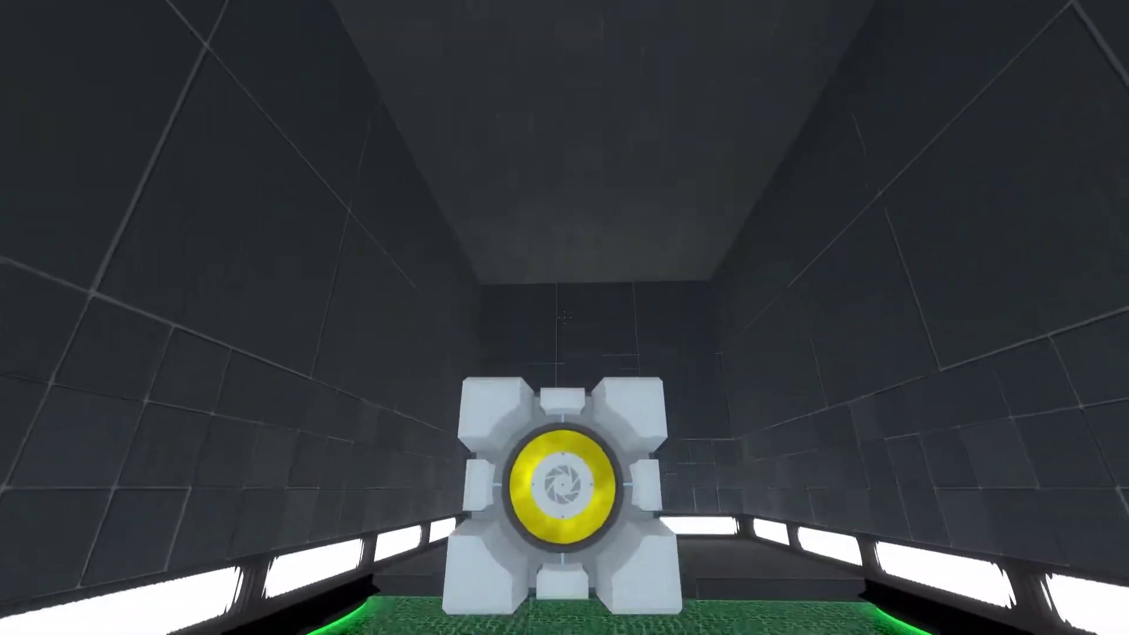
pyautogui.press('e')
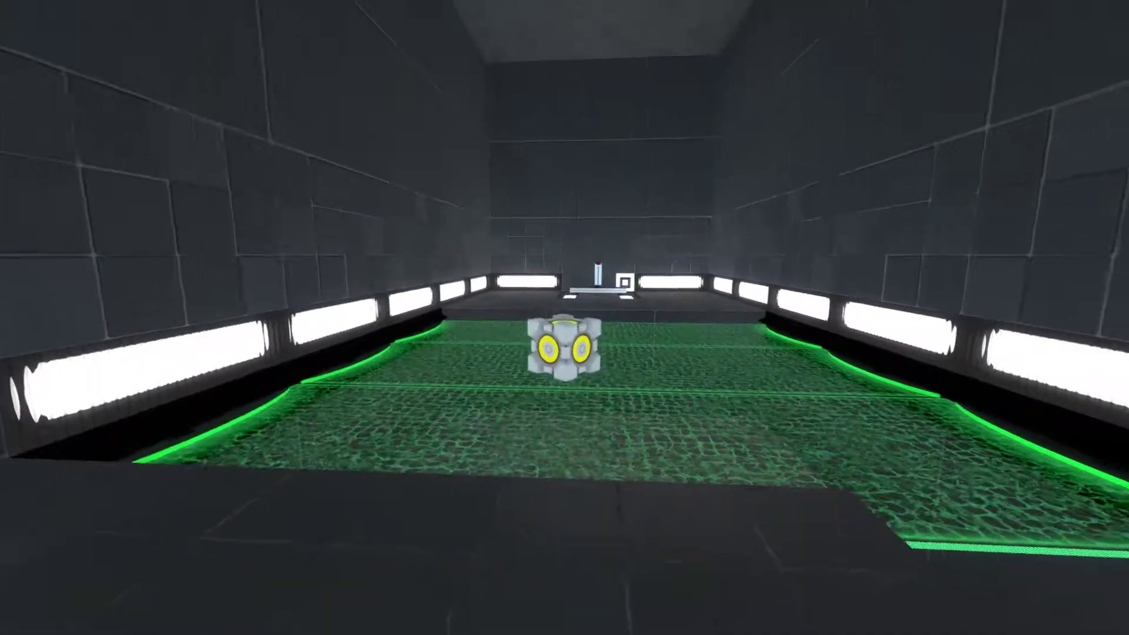
pyautogui.press('w')
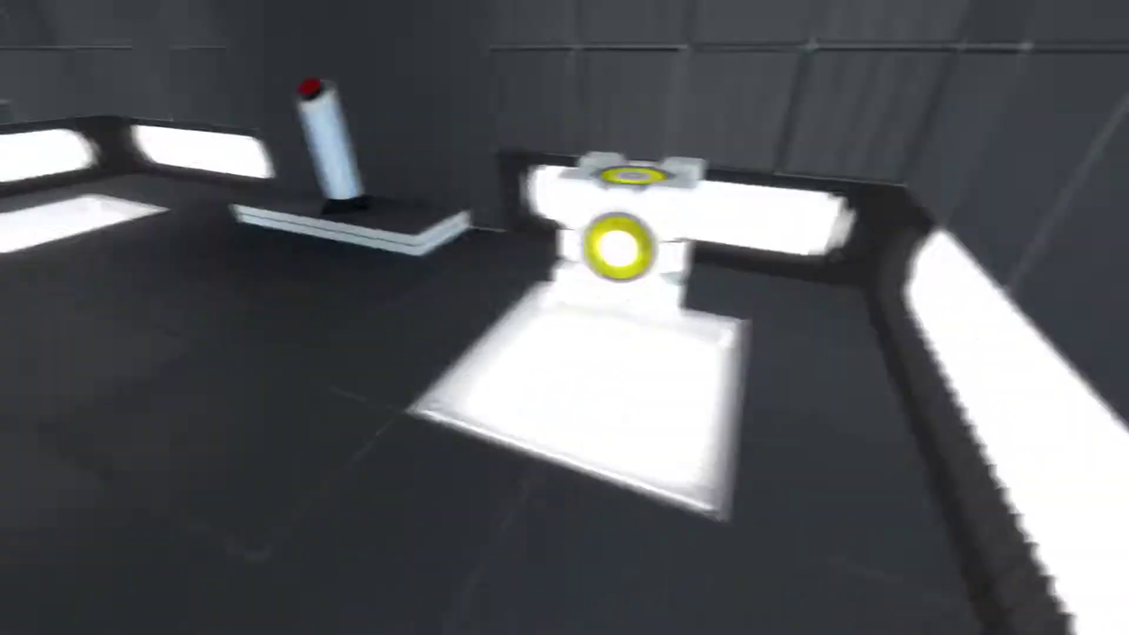
# - Carry the cube from the floor button out toward the green goo
pyautogui.press('e')
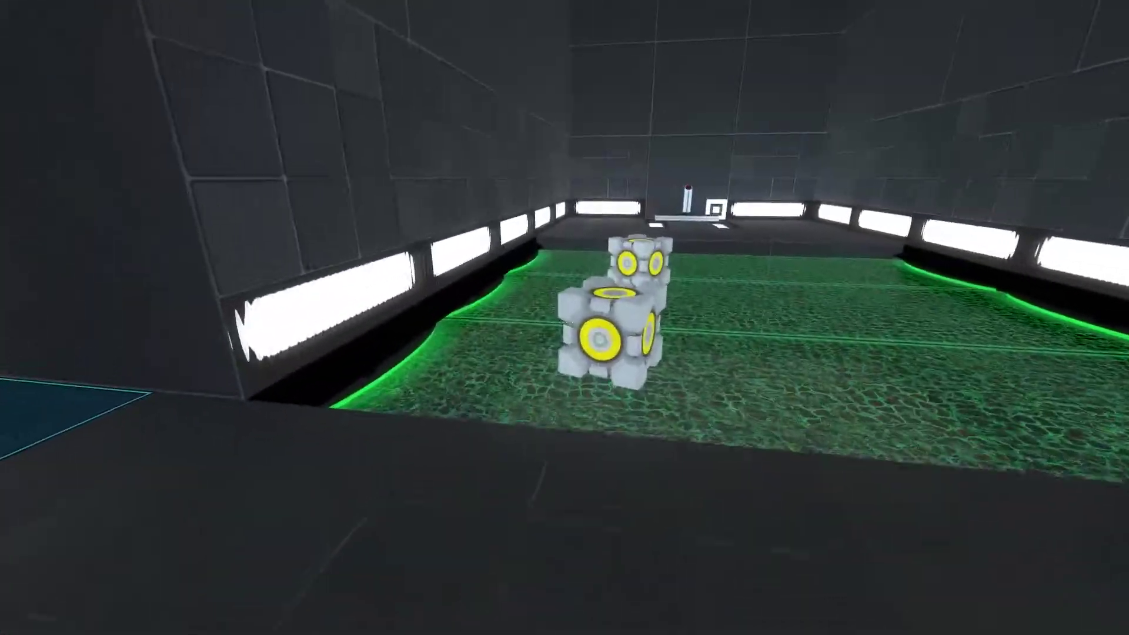
# - Pick up one of the cubes and carry it across the room toward the blue grid
pyautogui.press('e')
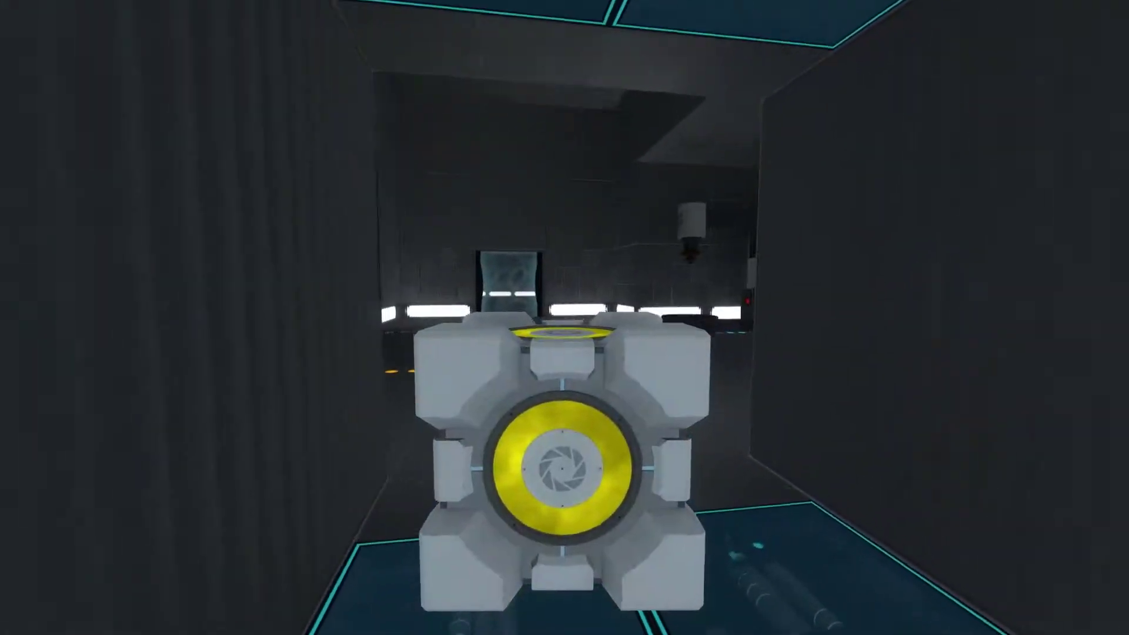
pyautogui.press('e')
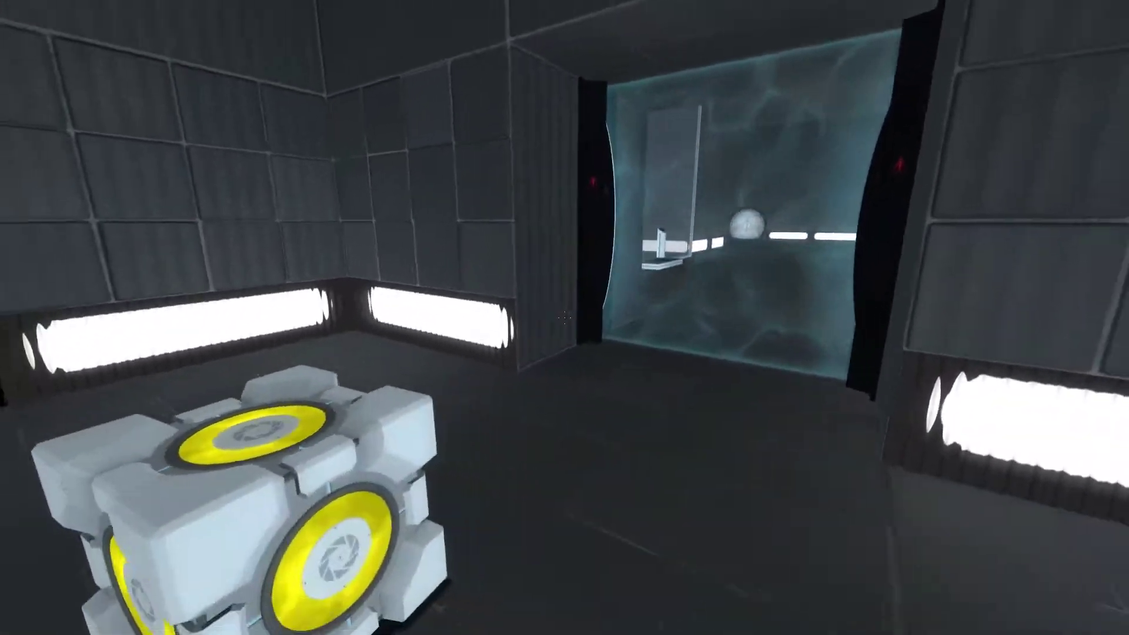
# - Fizzle a cube in the purple grid, take the other, and pass the blue grids into the laser room
pyautogui.press('e')
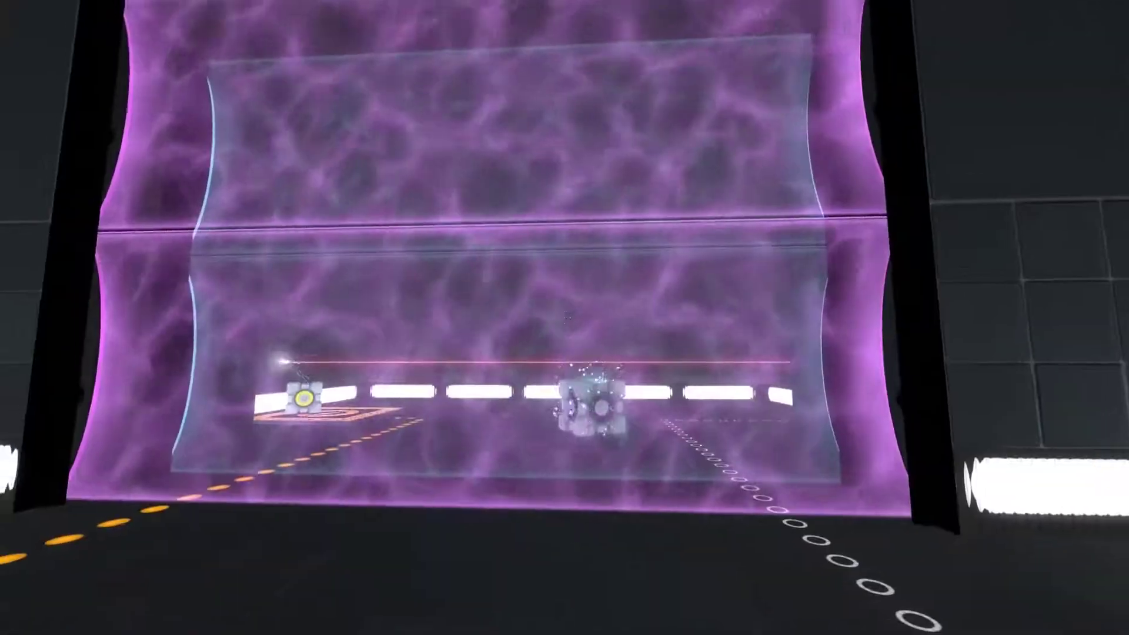
pyautogui.press('e')
pyautogui.press('w')
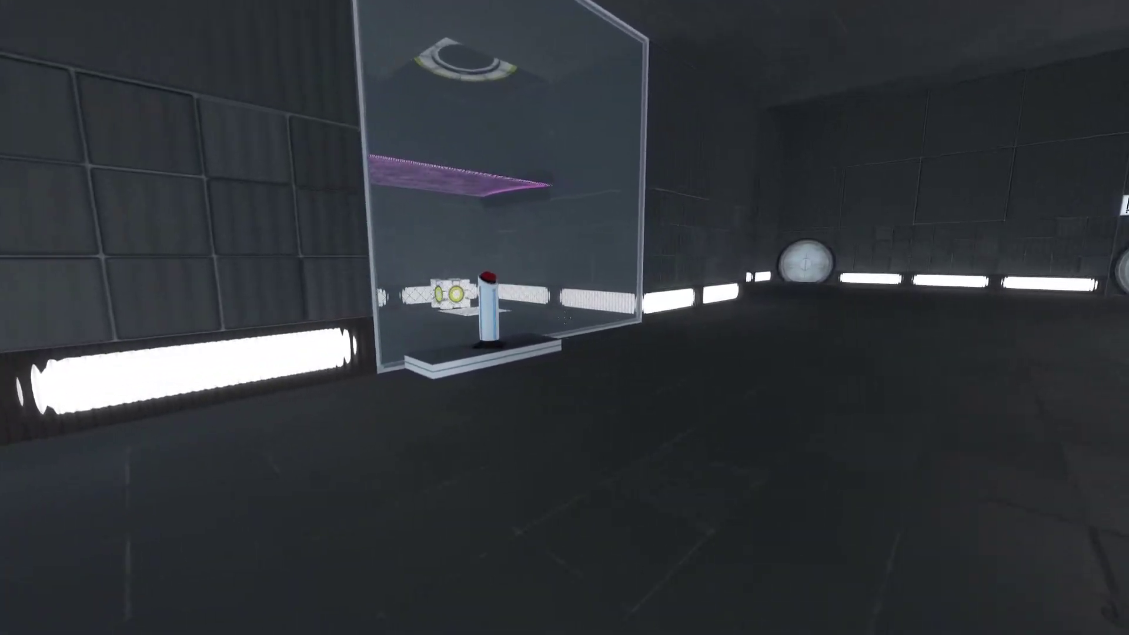
pyautogui.press('w')
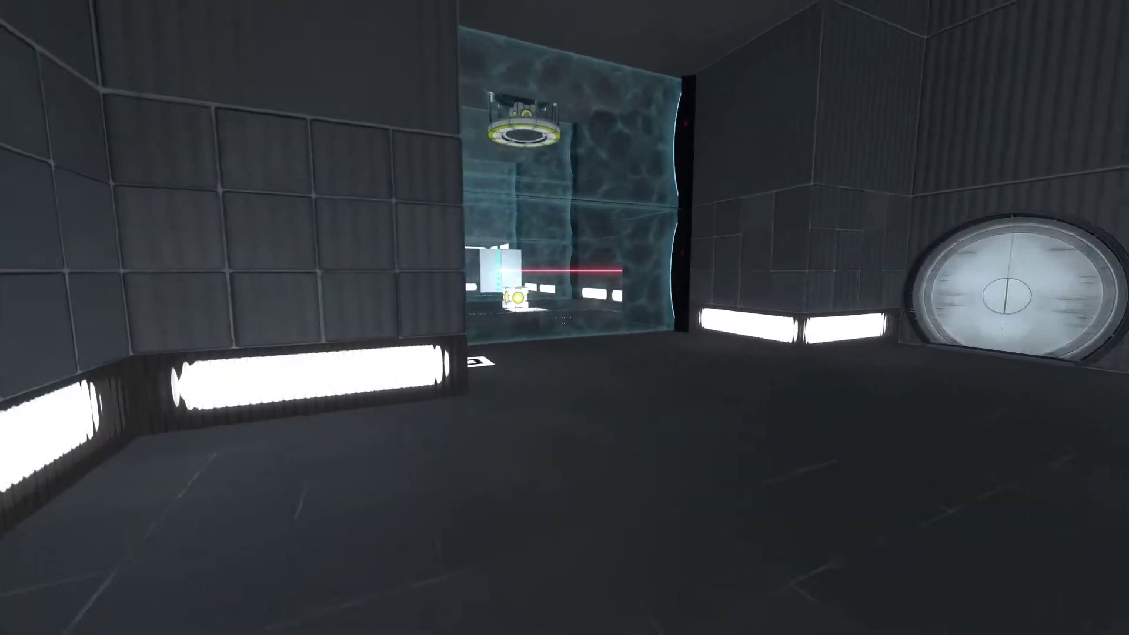
pyautogui.press('w')
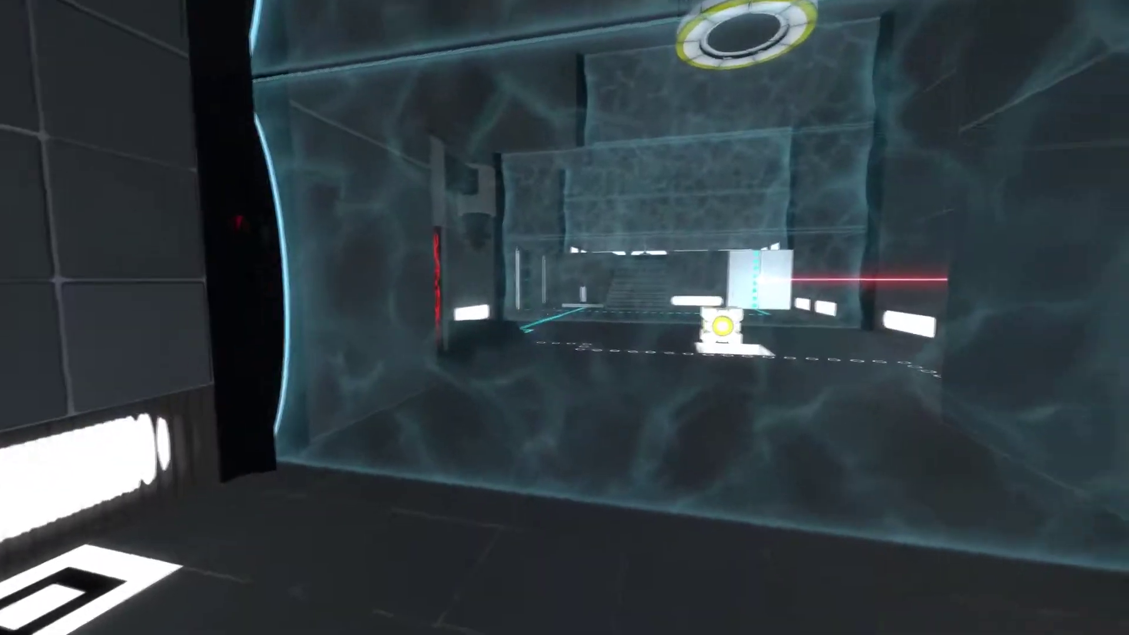
# - Lift the cube off its floor button and carry it through the wall portal toward the laser wall
pyautogui.press('w')
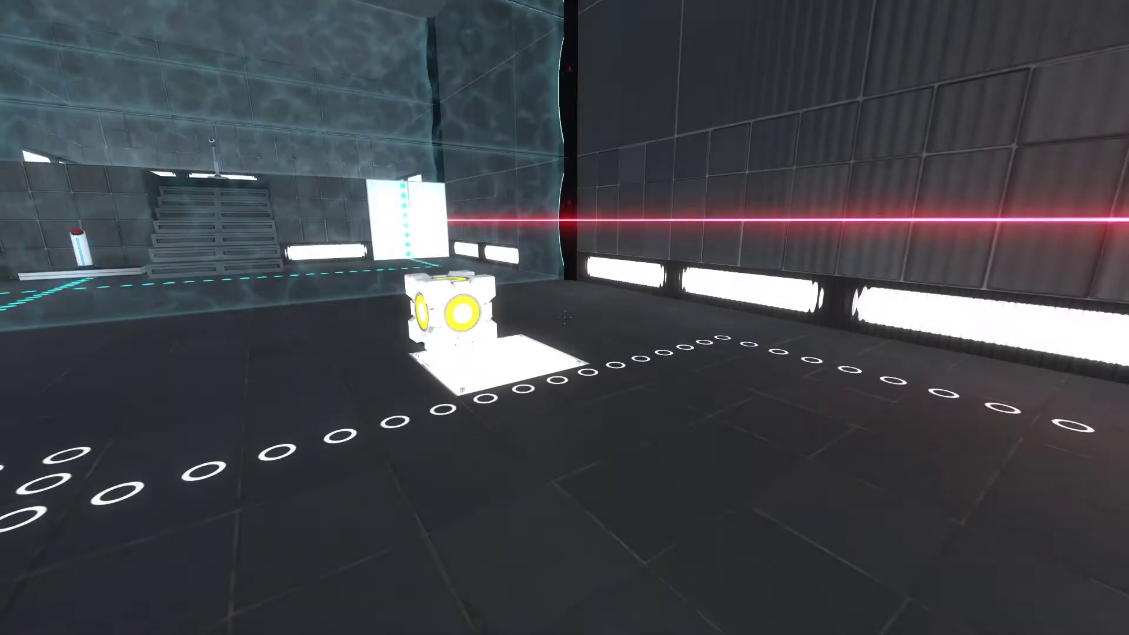
pyautogui.press('w')
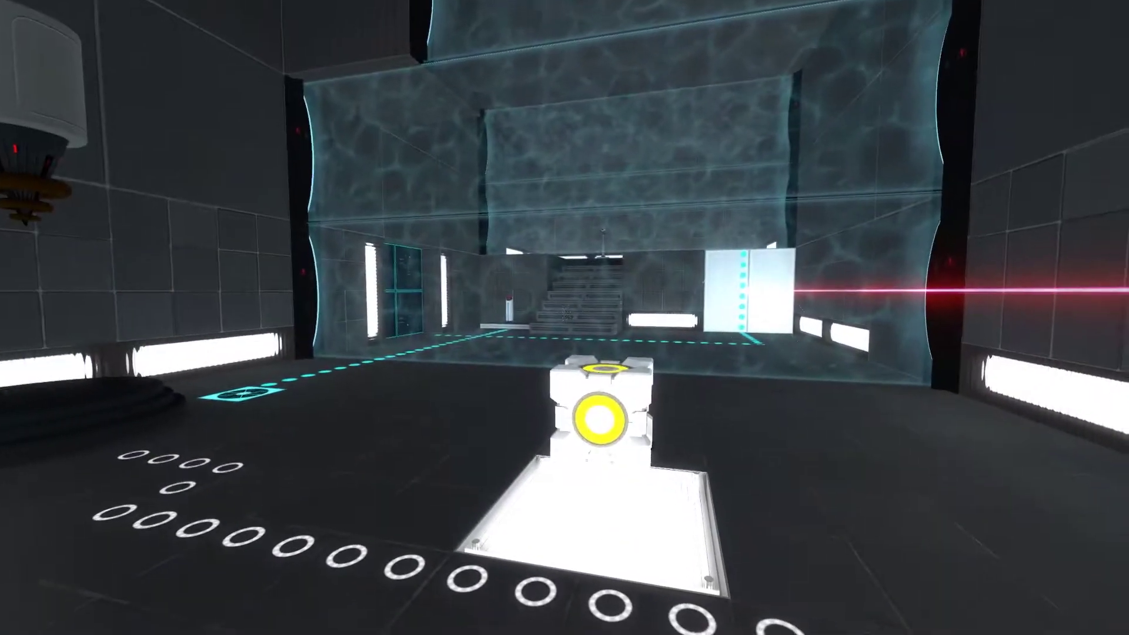
pyautogui.press('e')
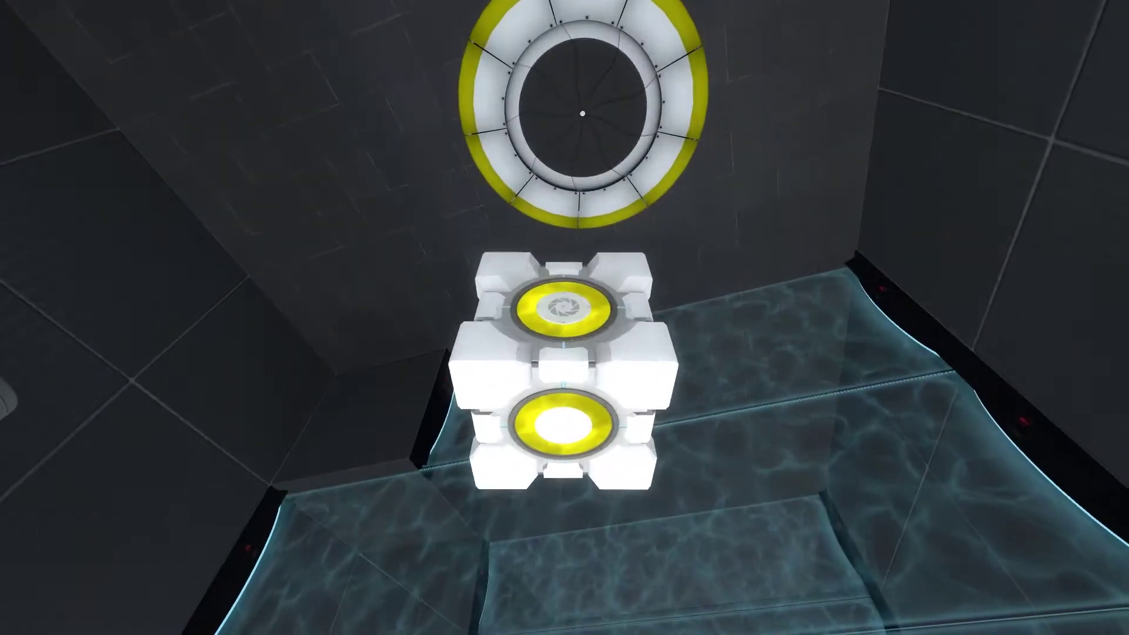
pyautogui.press('w')
pyautogui.press('w')
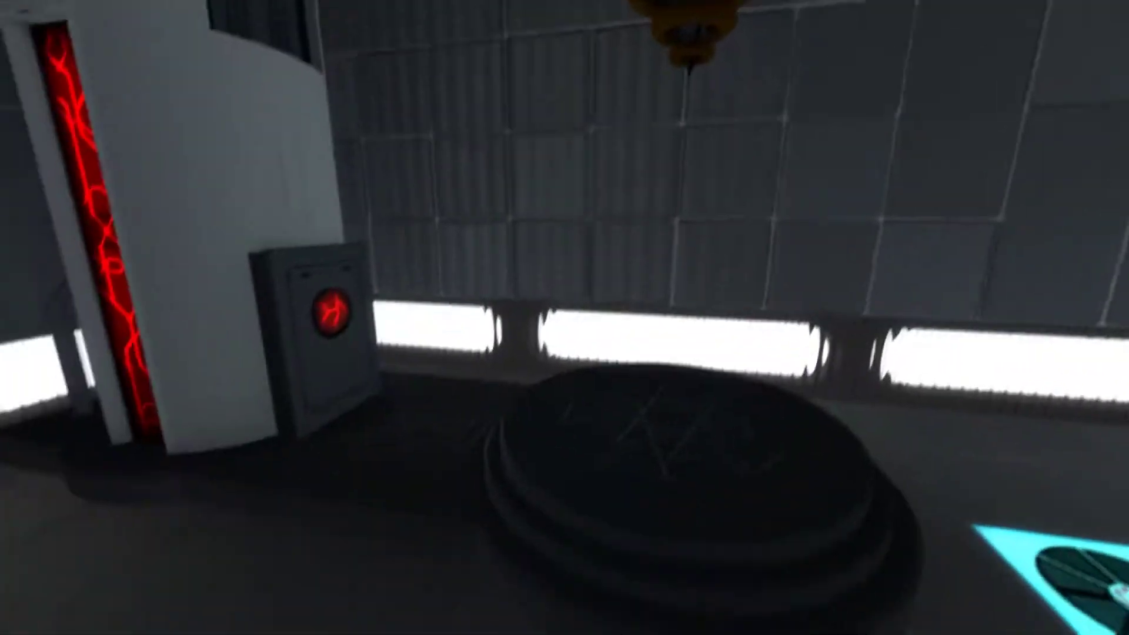
pyautogui.press('w')
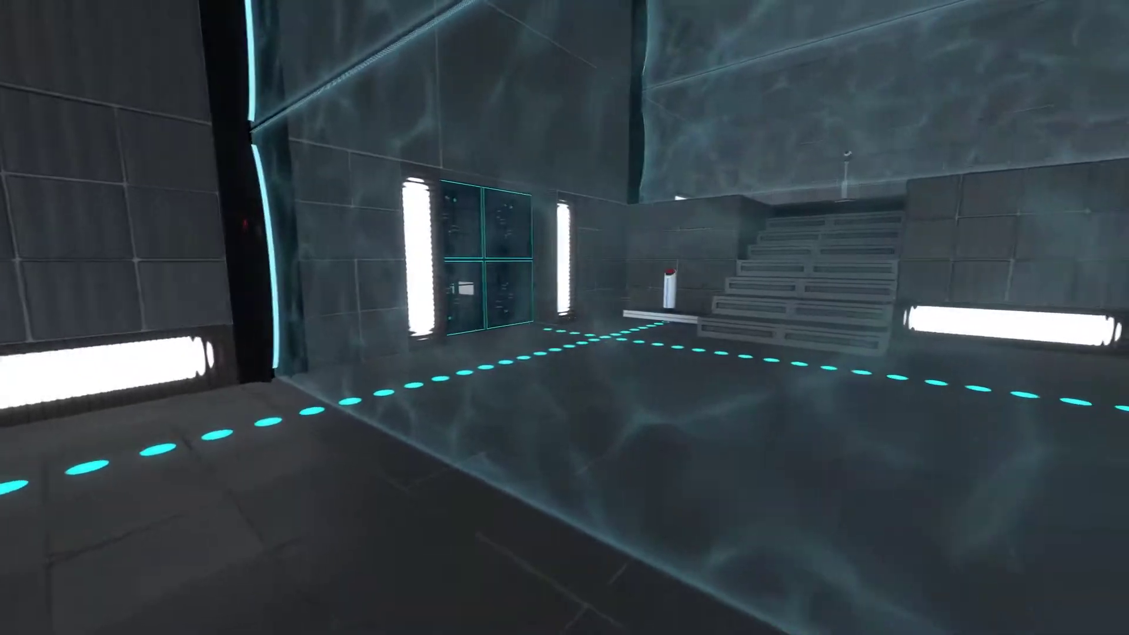
pyautogui.press('w')
pyautogui.press('w')
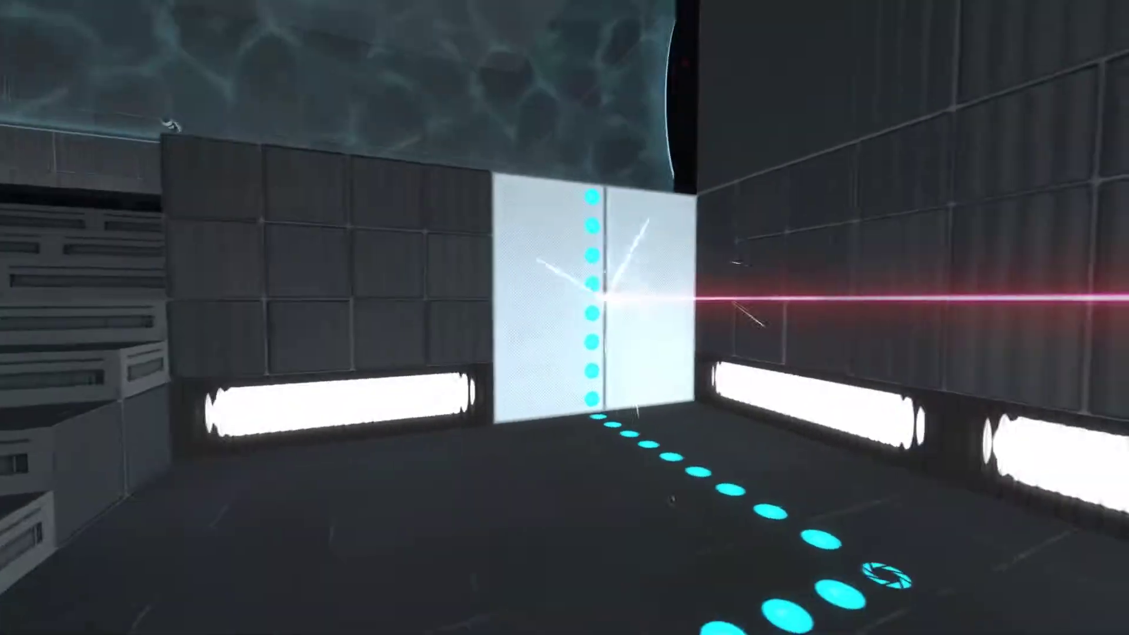
# - Check the red-button pedestals by the glass door and stairs, then turn back toward the cube
pyautogui.press('w')
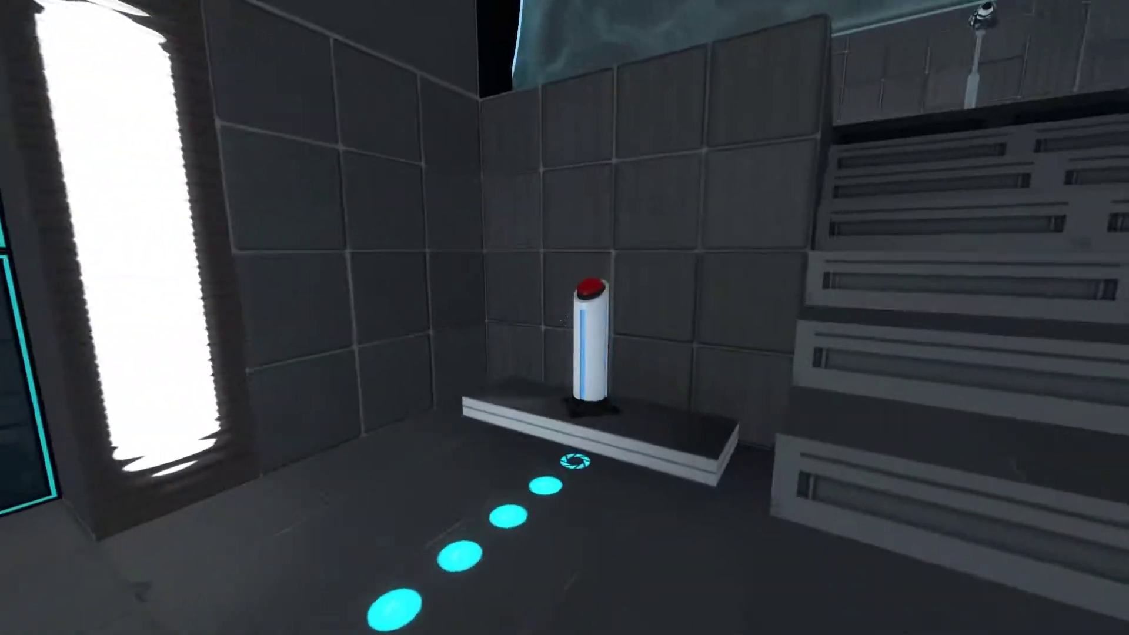
pyautogui.press('w')
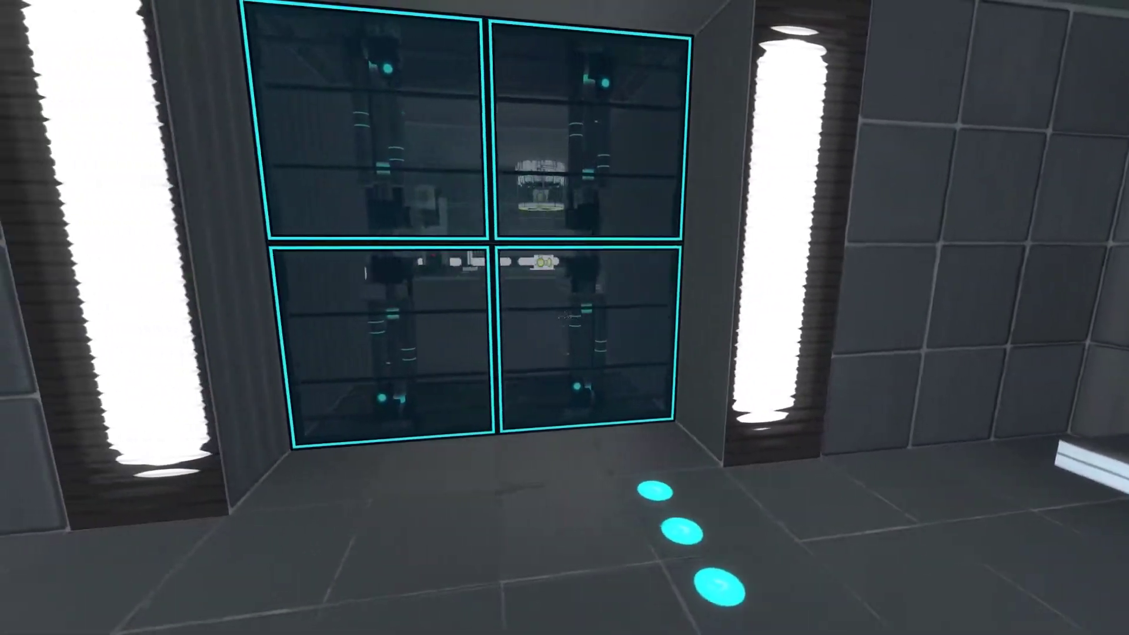
pyautogui.press('w')
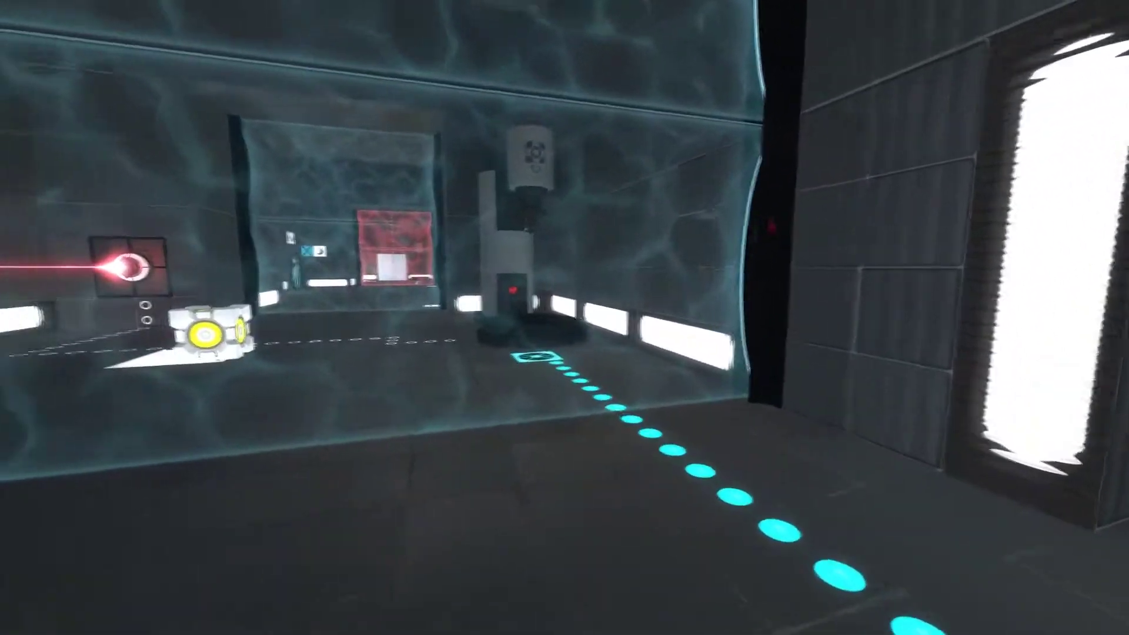
pyautogui.press('w')
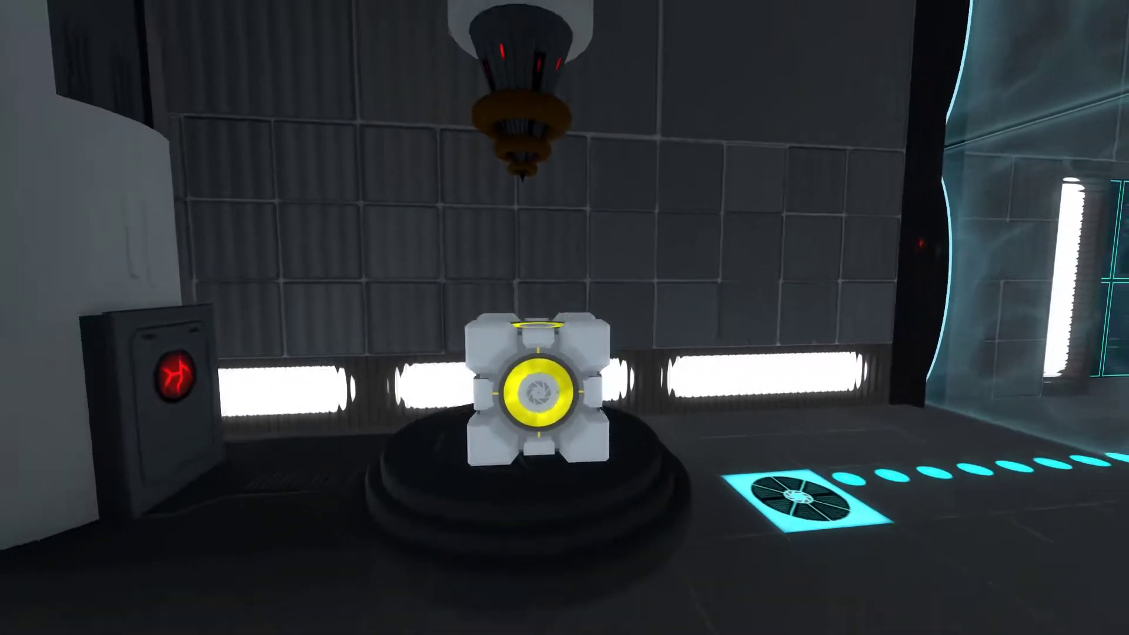
pyautogui.press('w')
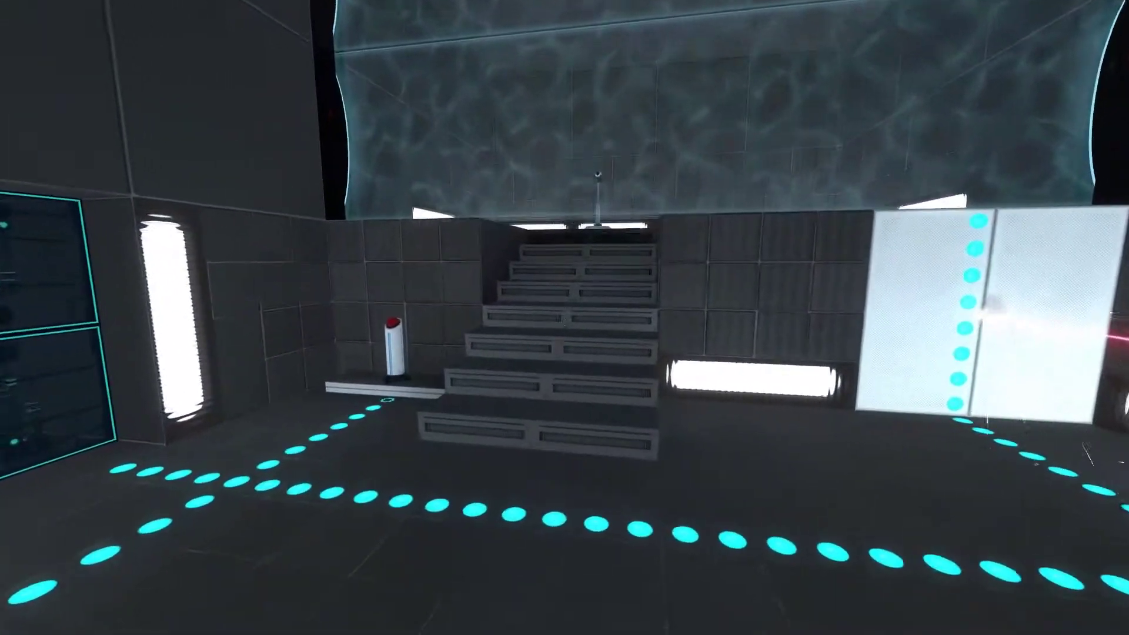
pyautogui.press('w')
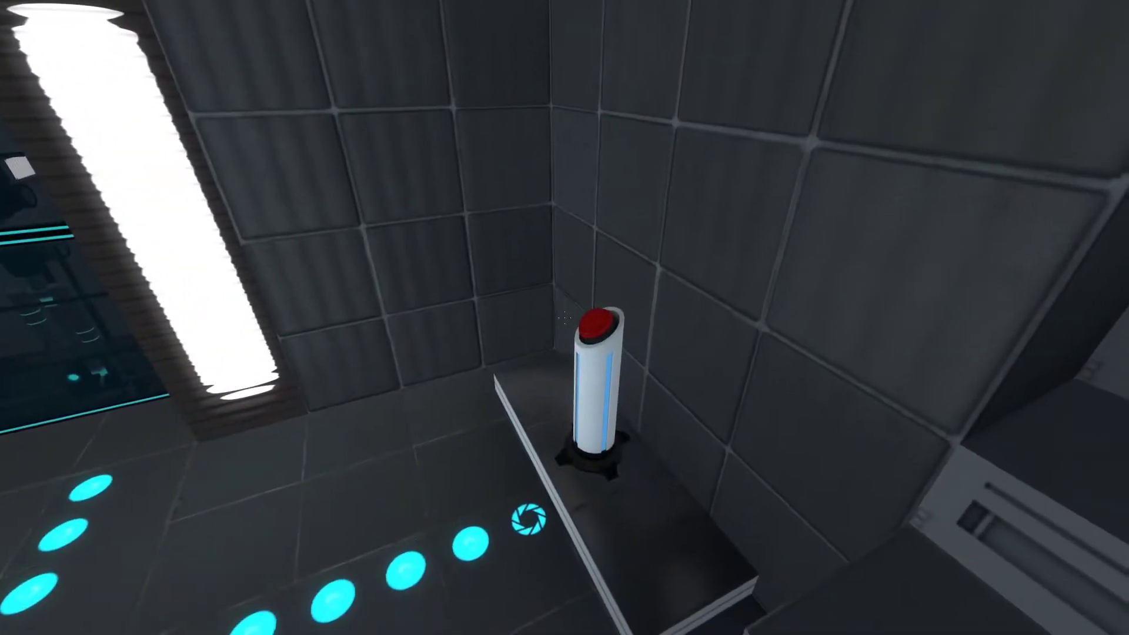
pyautogui.press('e')
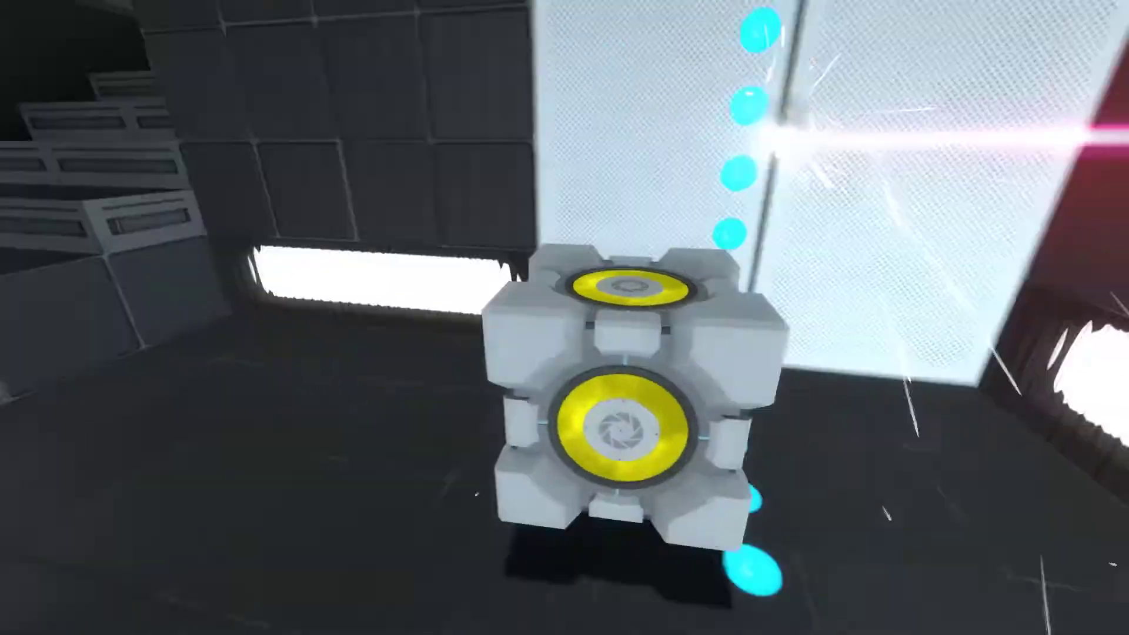
# - Pick up the cube beside the white panel, set it on a step, and climb the stairs
pyautogui.press('e')
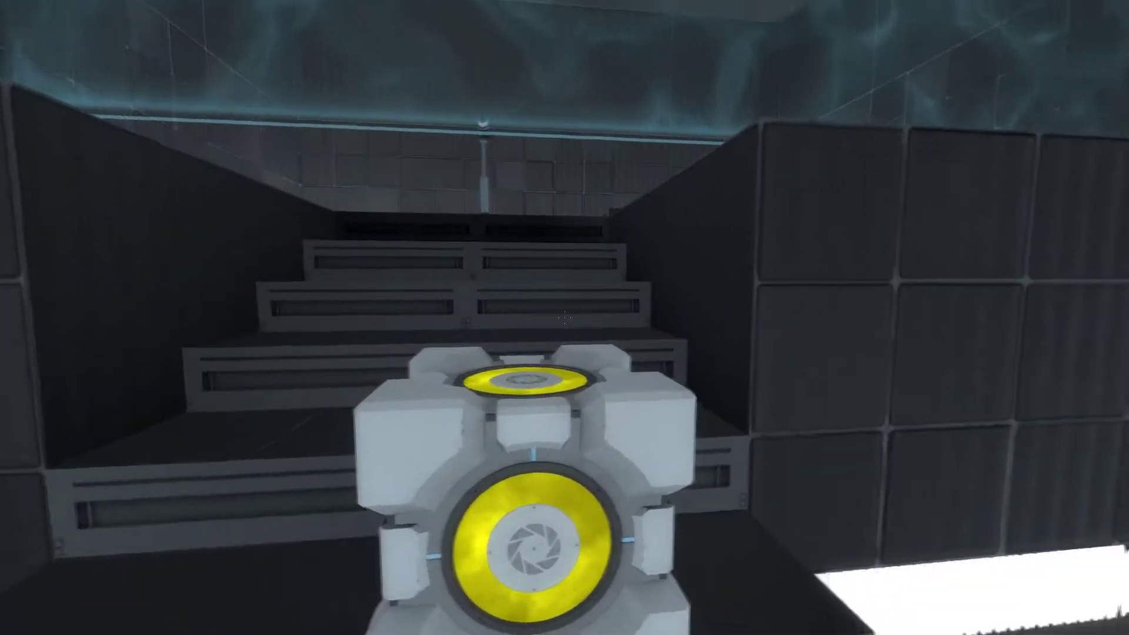
pyautogui.press('e')
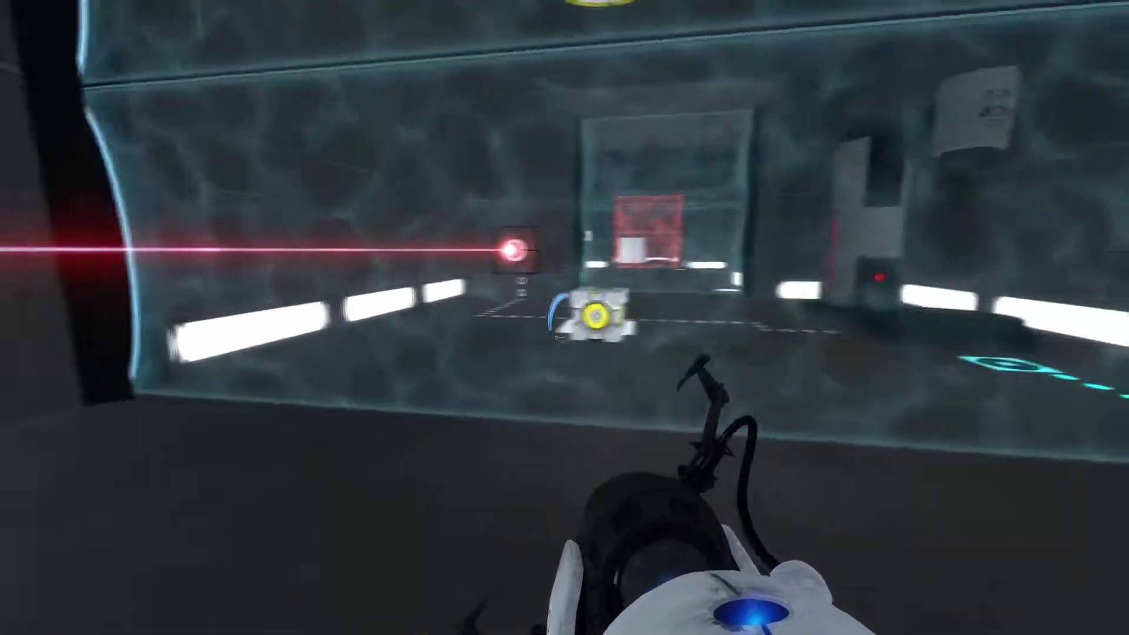
# - Drop the cube on the pedestal, fire blue and orange portals to route the laser, then reposition the cube
pyautogui.press('e')
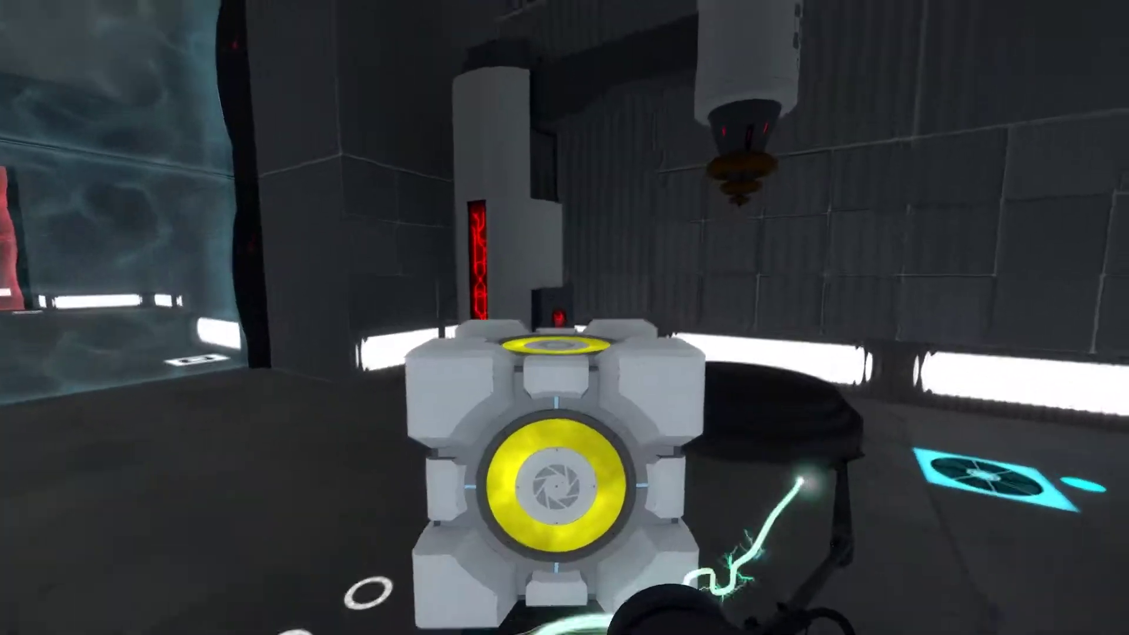
pyautogui.press('e')
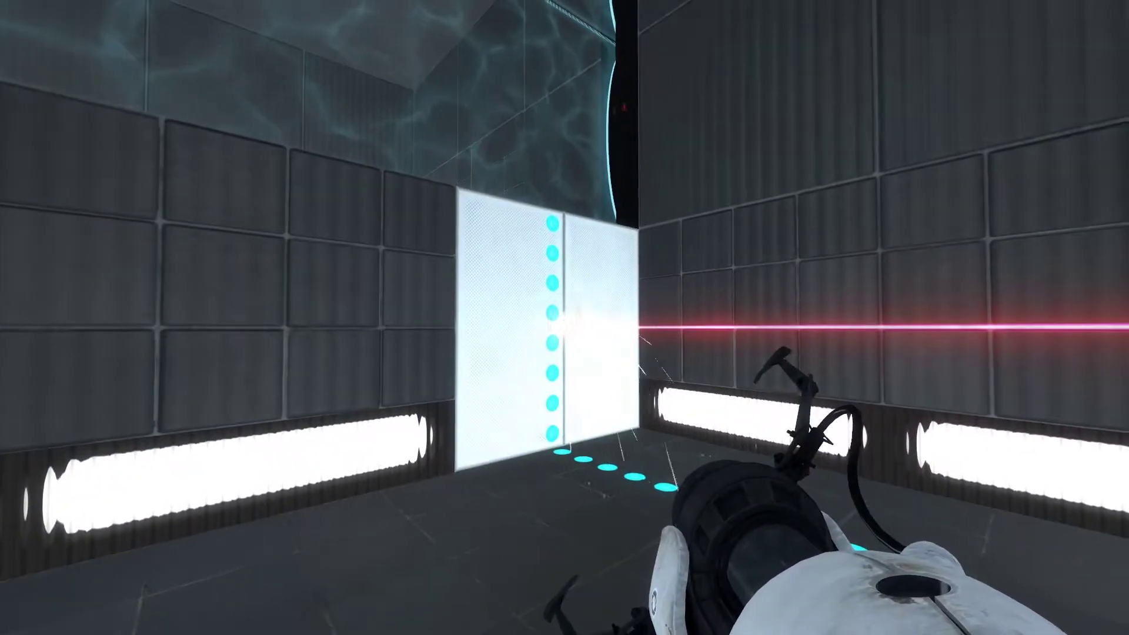
pyautogui.click(565, 317)
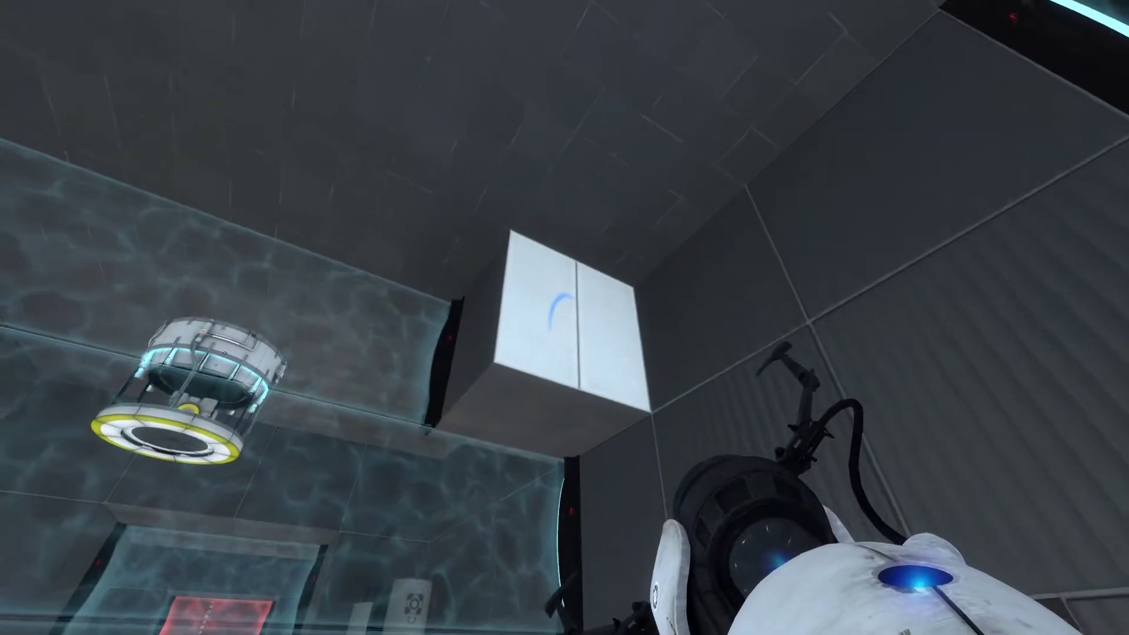
pyautogui.rightClick(565, 319)
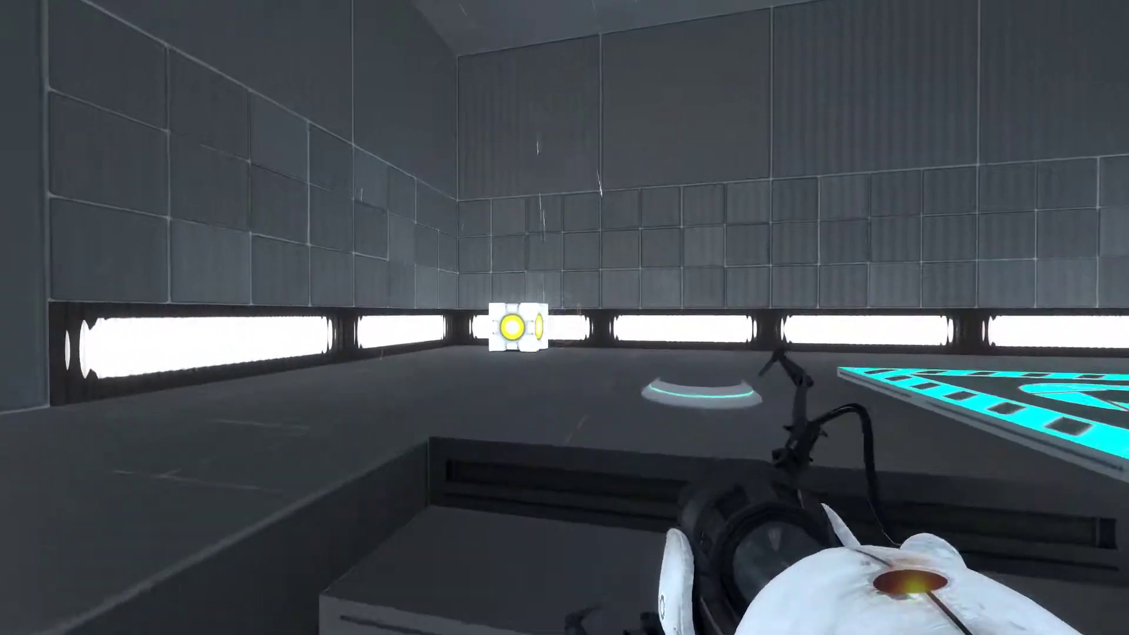
pyautogui.press('e')
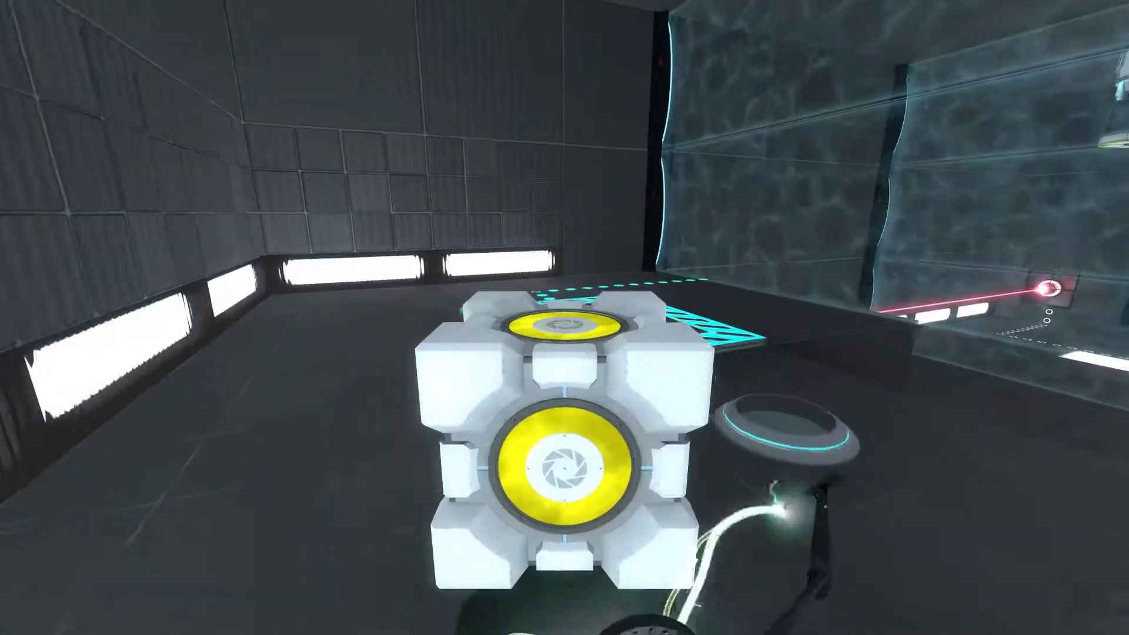
pyautogui.press('e')
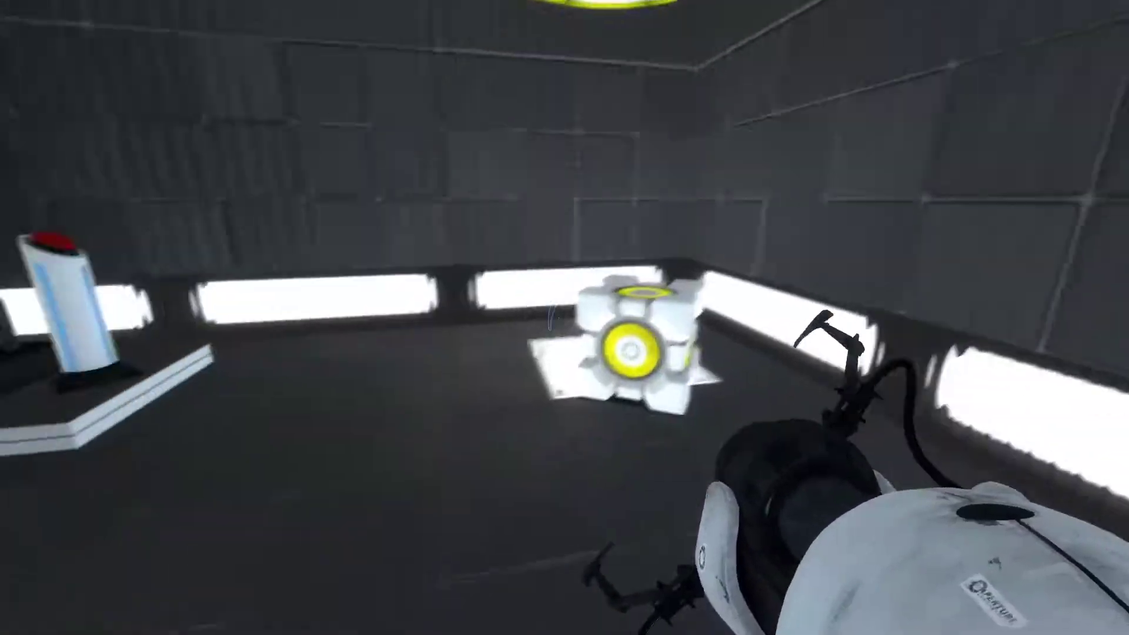
# - Press the pedestal button, then walk through the blue portal and laser-field doorway and back
pyautogui.press('e')
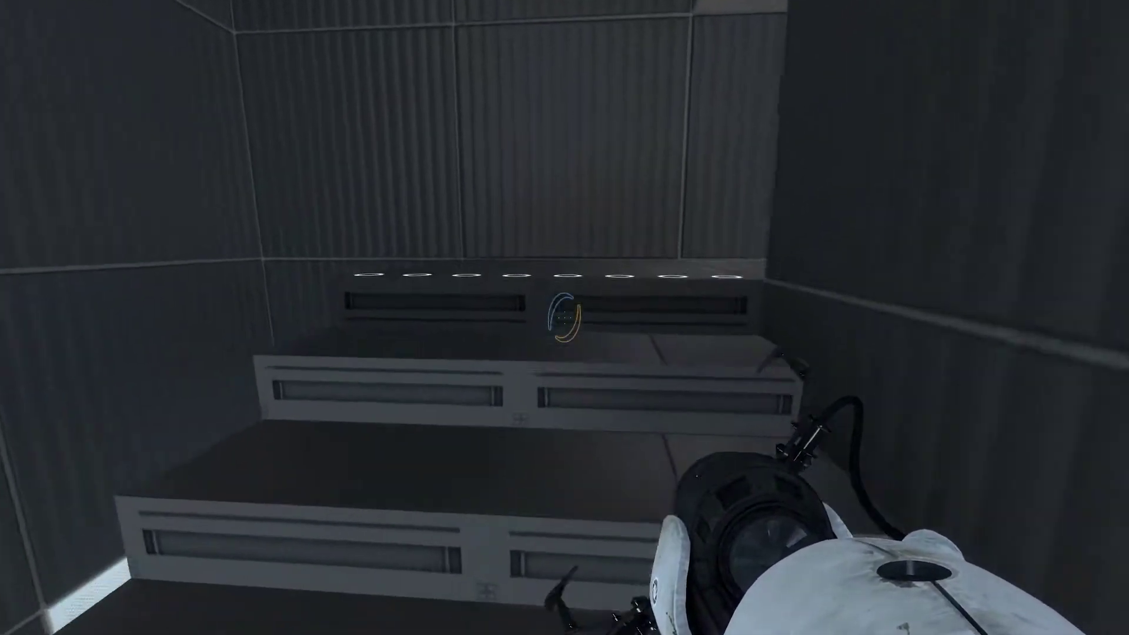
pyautogui.press('w')
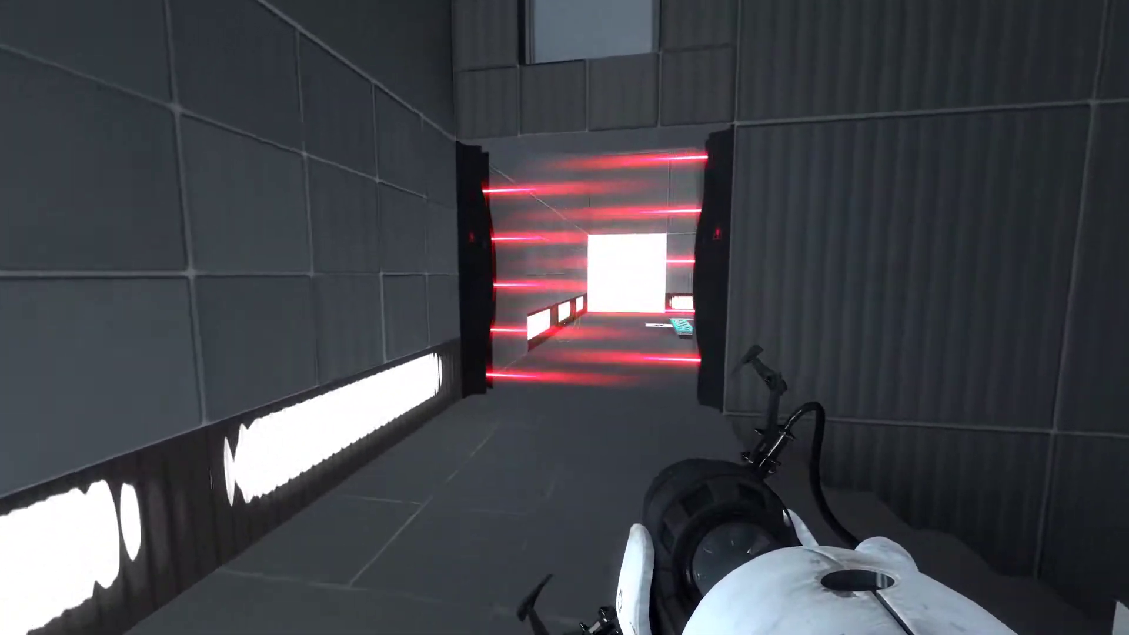
pyautogui.press('w')
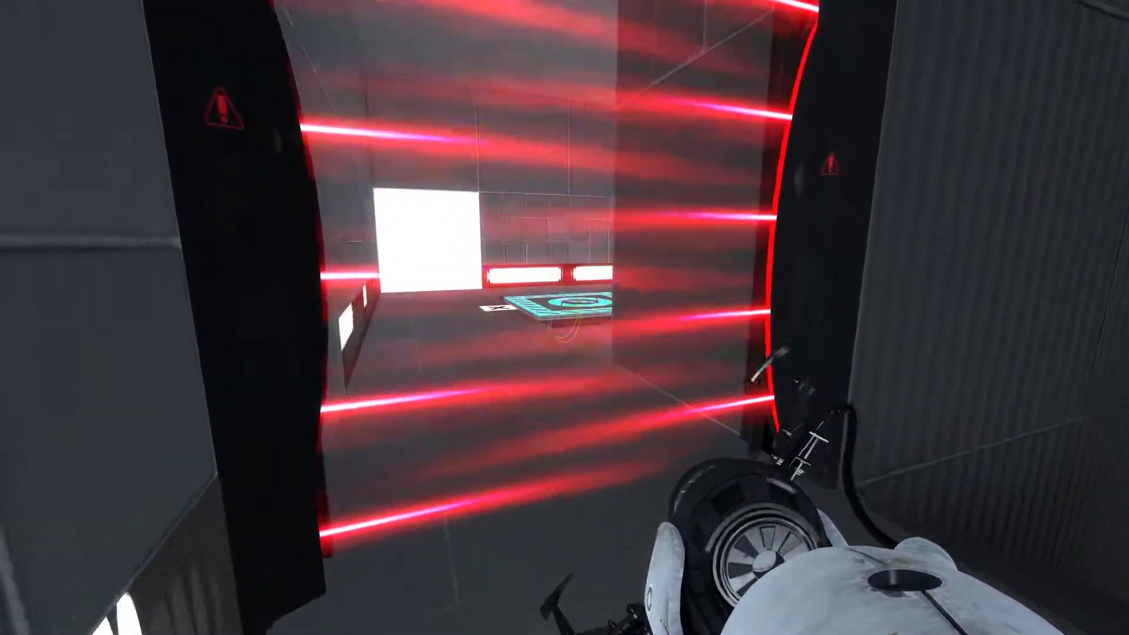
pyautogui.press('w')
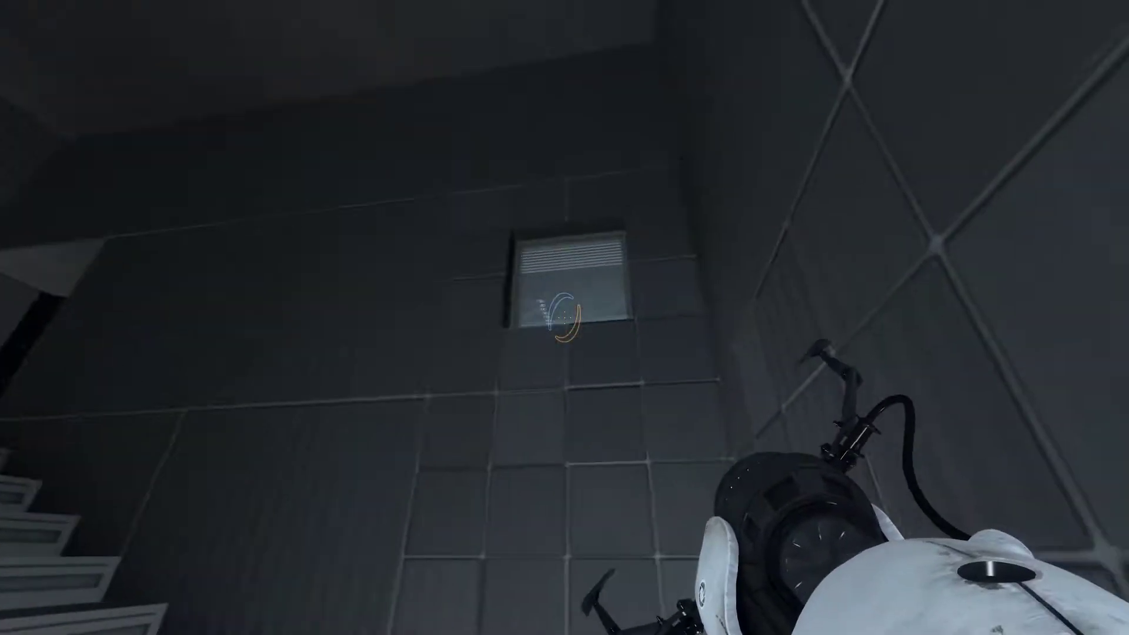
pyautogui.press('w')
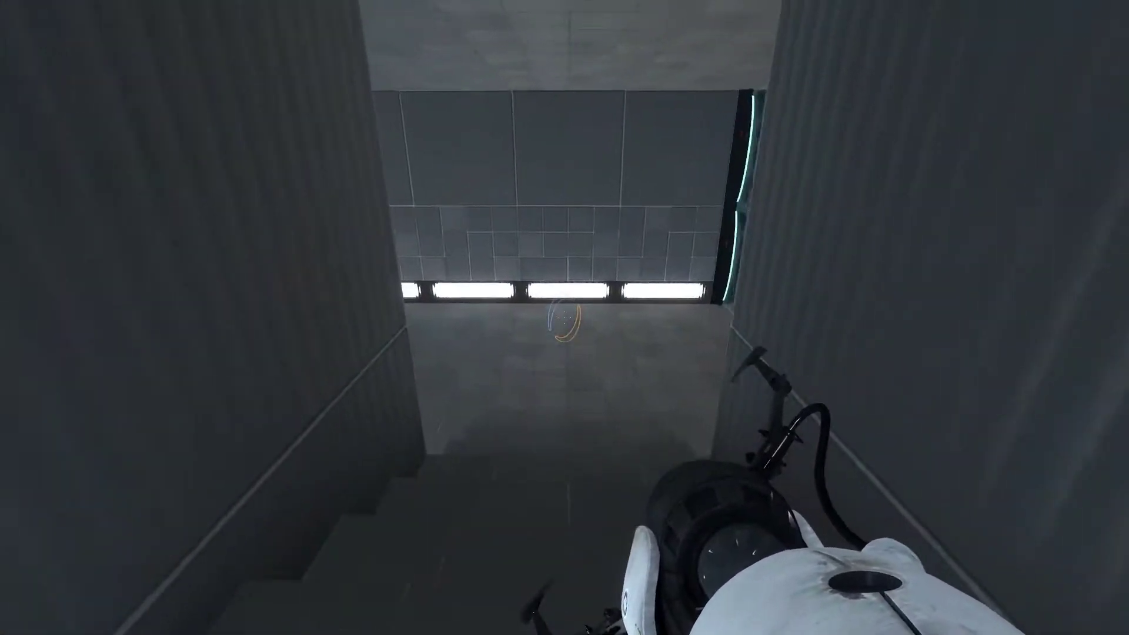
# - Pick up the companion cube in the chamber and place it on the floor button
pyautogui.press('w')
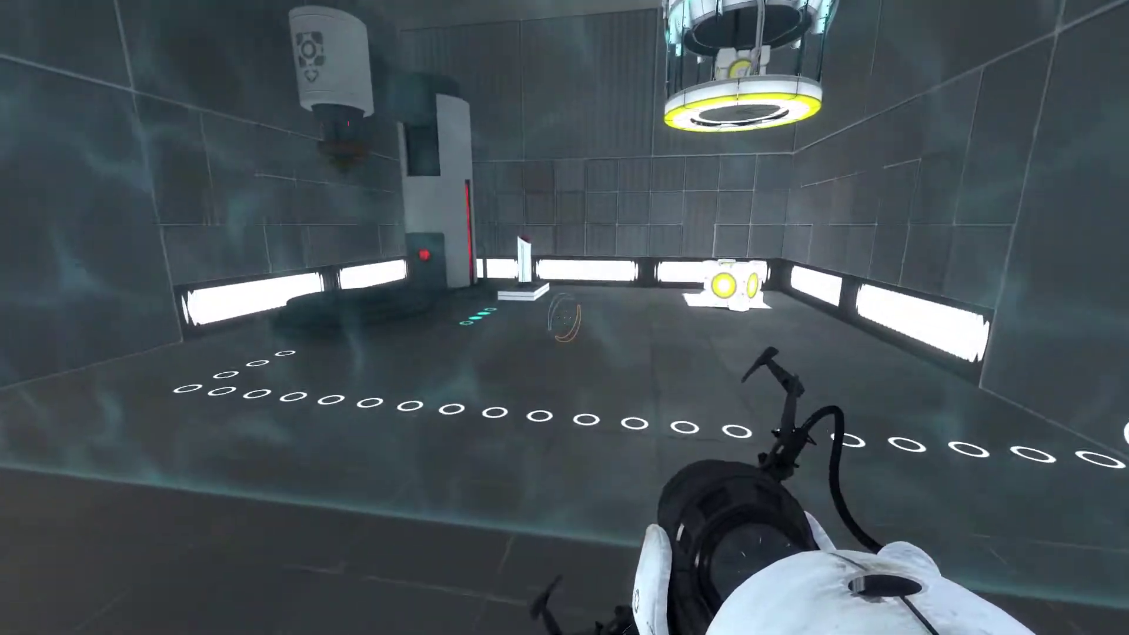
pyautogui.press('w')
pyautogui.press('e')
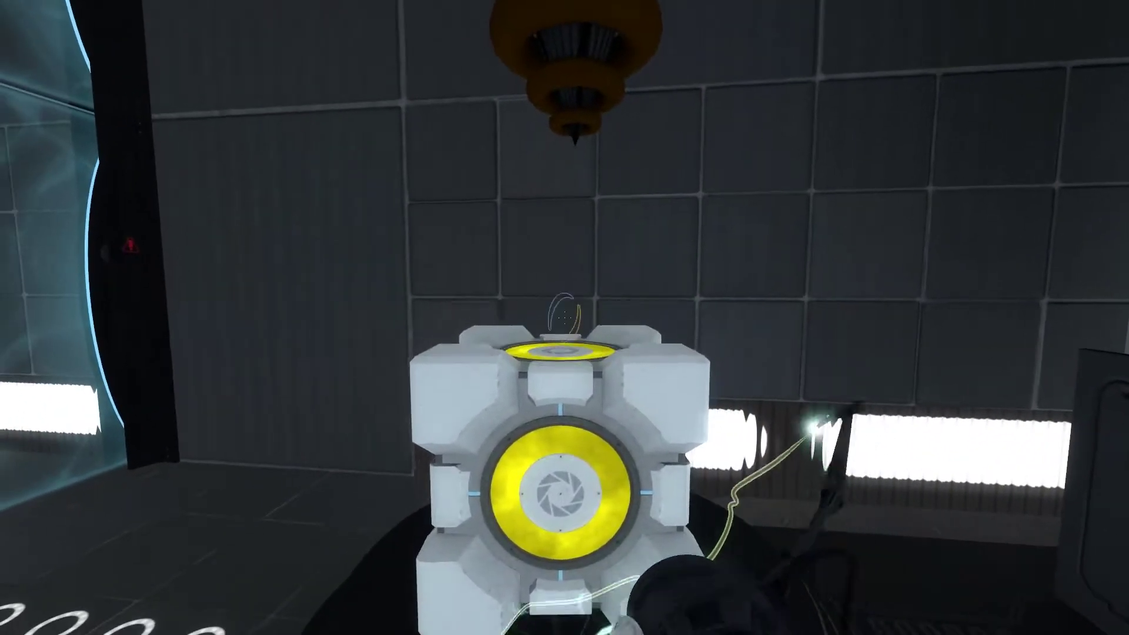
pyautogui.press('e')
pyautogui.press('w')
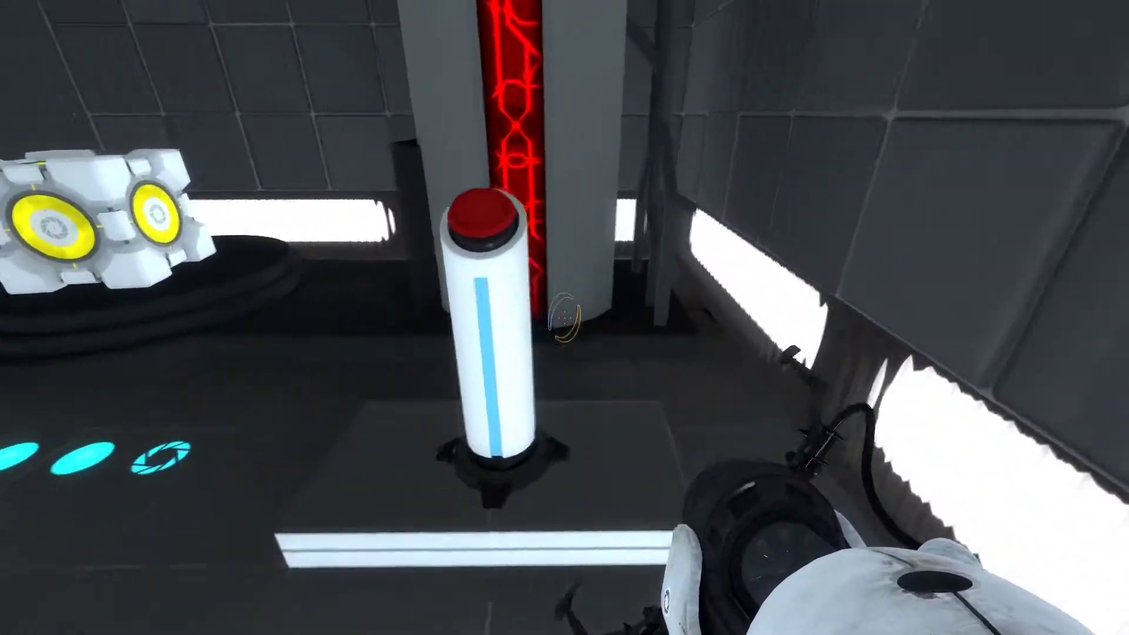
# - Pass the emancipation grid, shoot a blue portal onto the stair wall, and enter the laser room
pyautogui.press('w')
pyautogui.press('w')
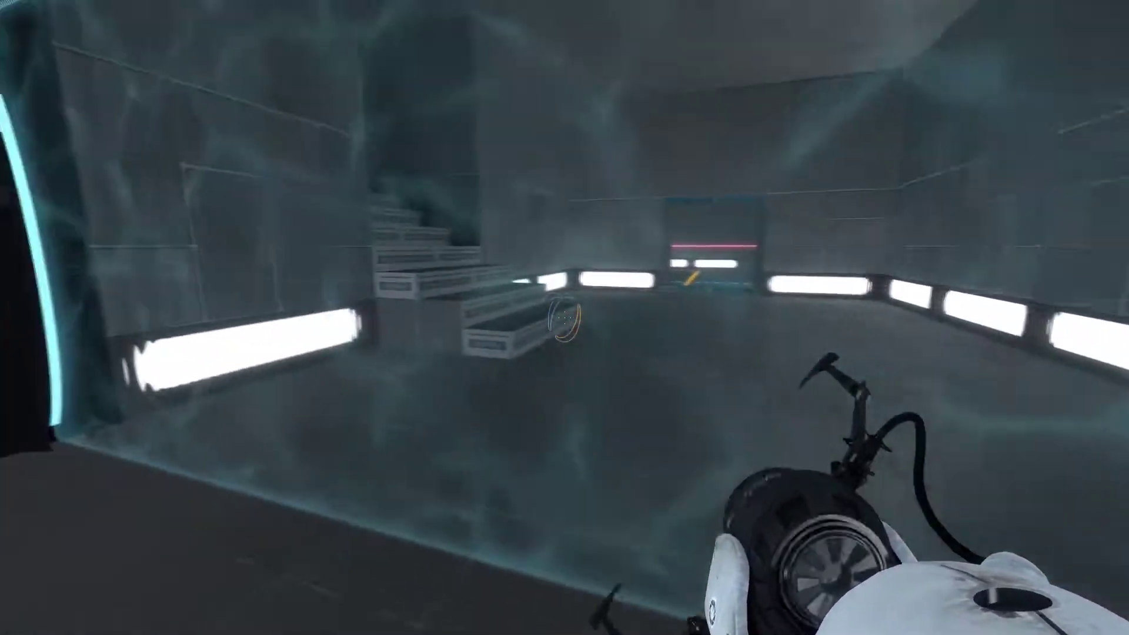
pyautogui.press('w')
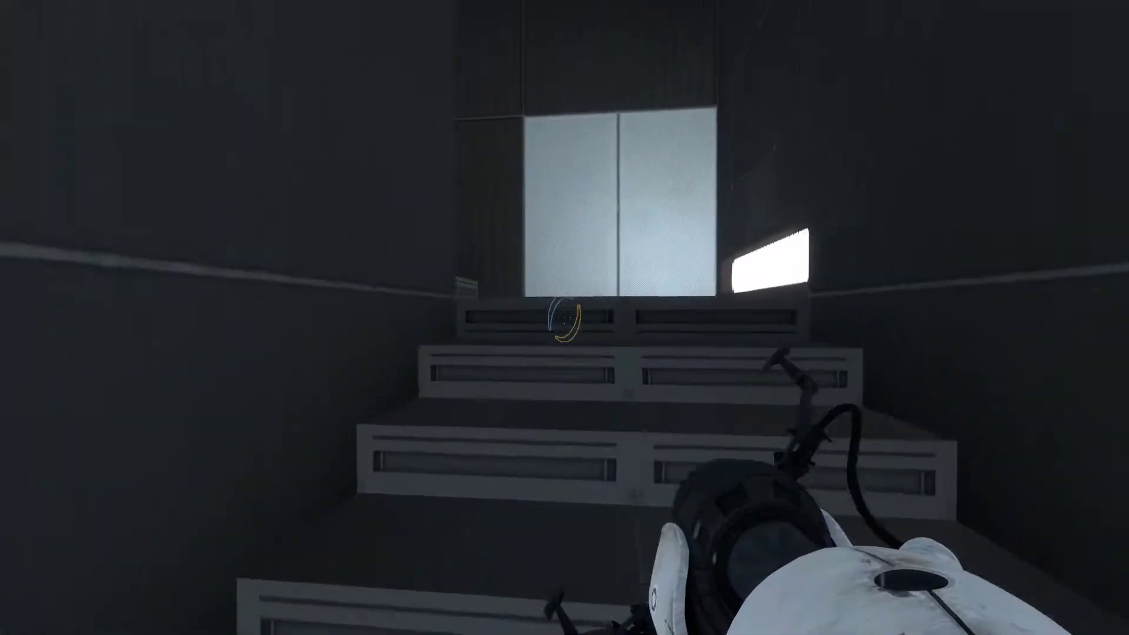
pyautogui.click(564, 318)
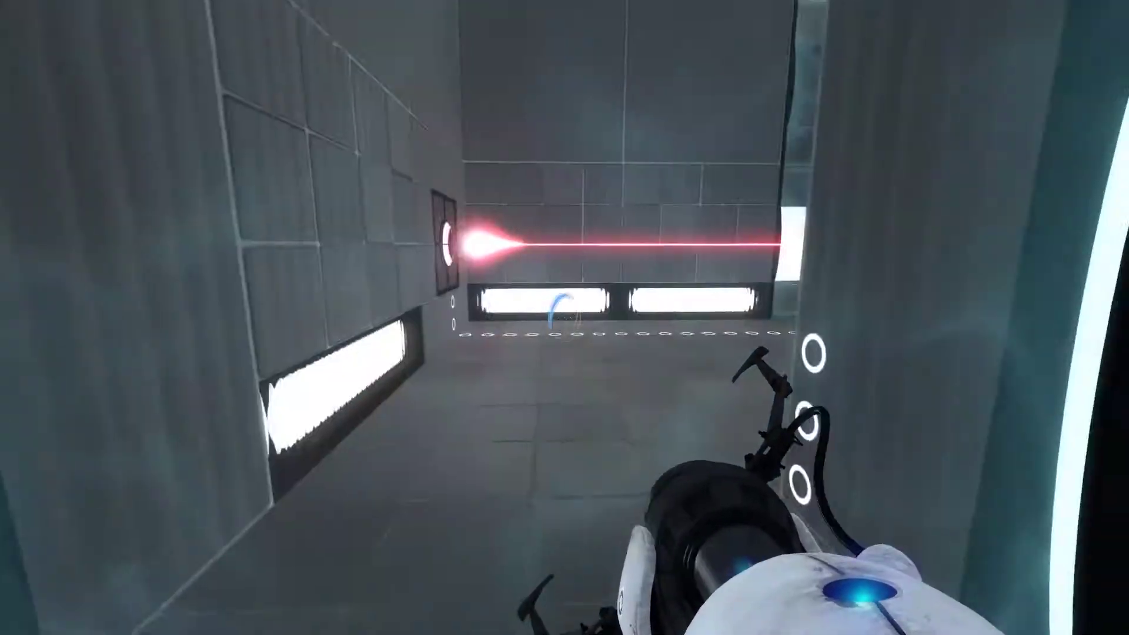
pyautogui.press('w')
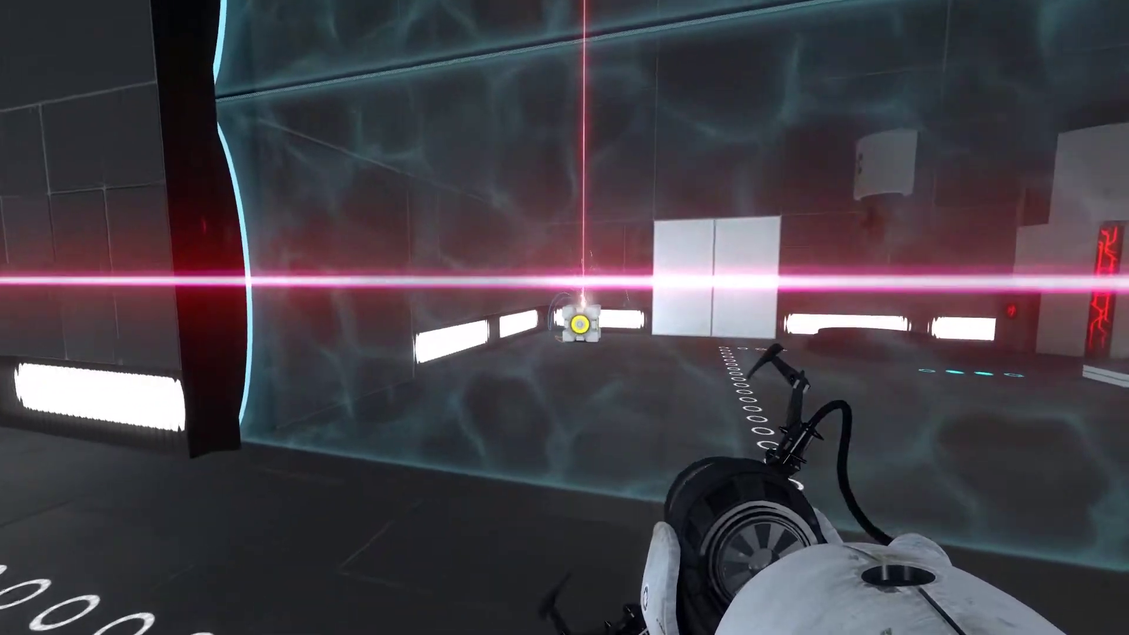
pyautogui.press('w')
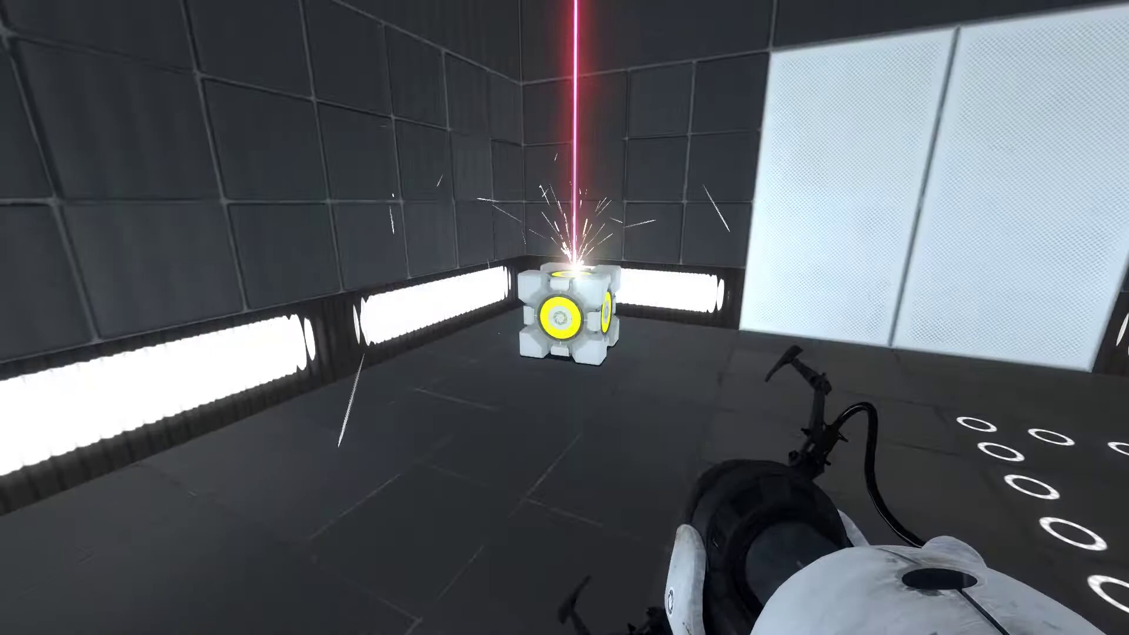
# - Move the companion cube from under the laser, then portal through the observation window
pyautogui.press('e')
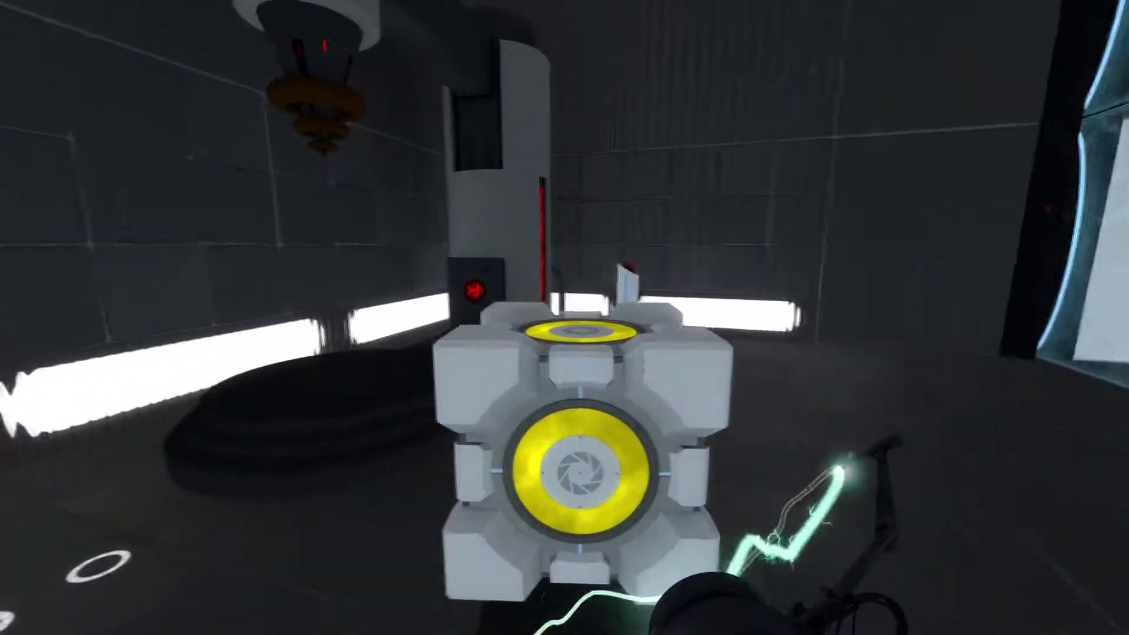
pyautogui.press('e')
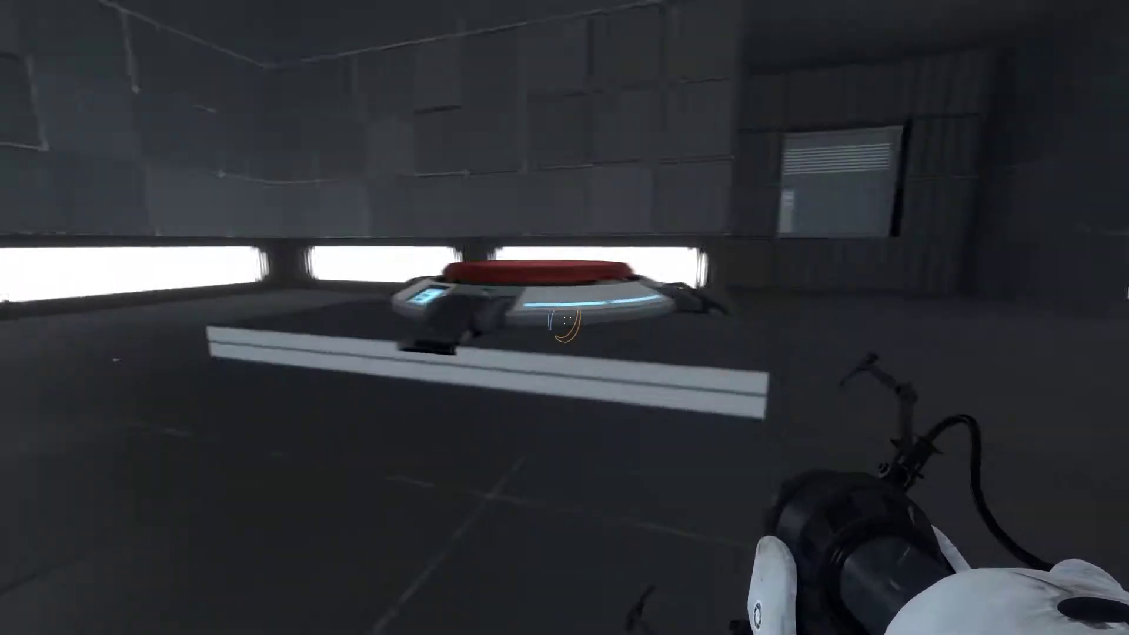
pyautogui.press('w')
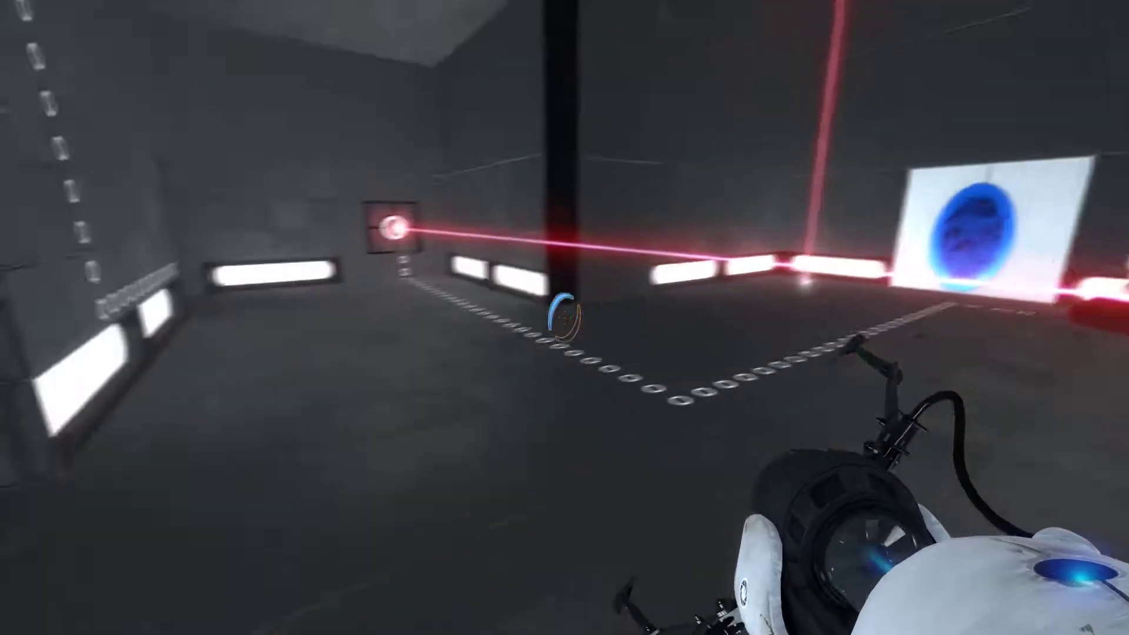
pyautogui.press('w')
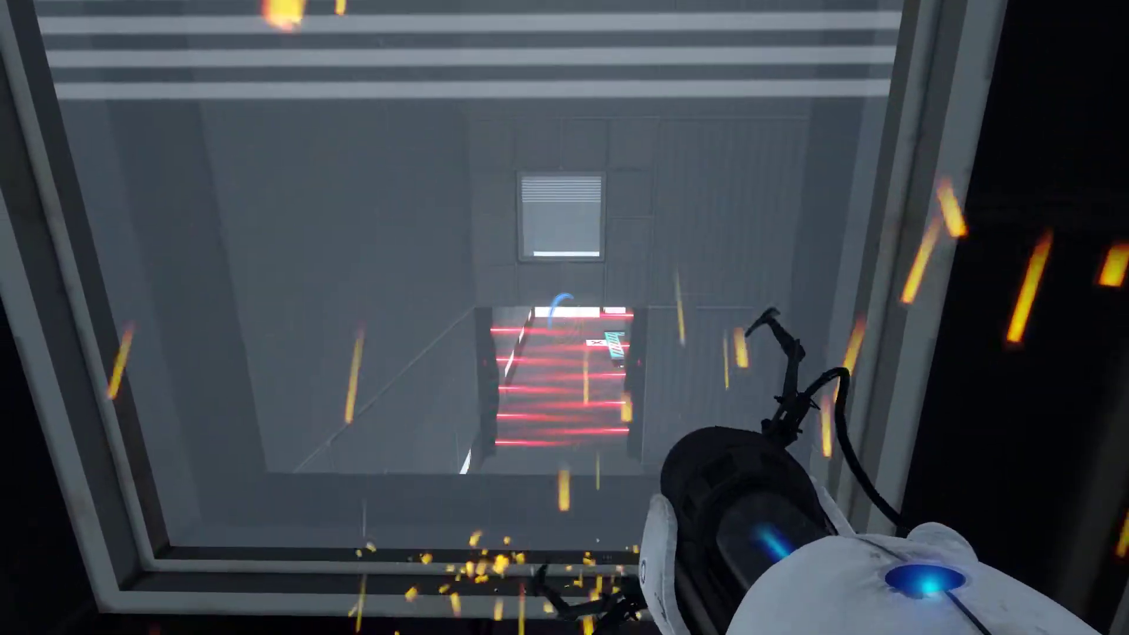
pyautogui.click(565, 318)
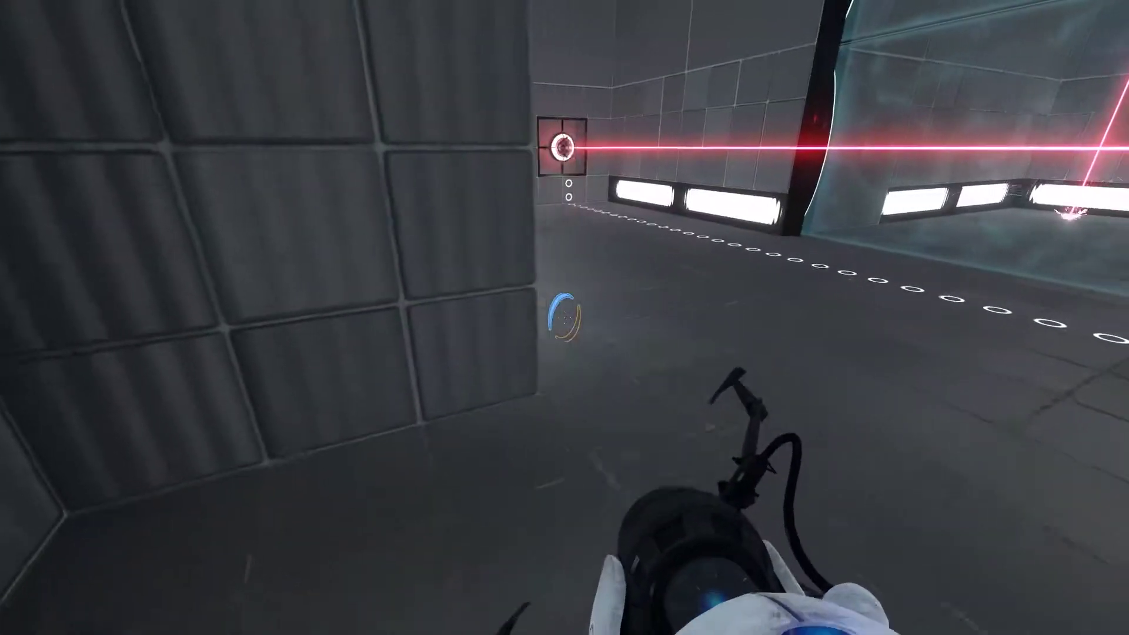
pyautogui.press('w')
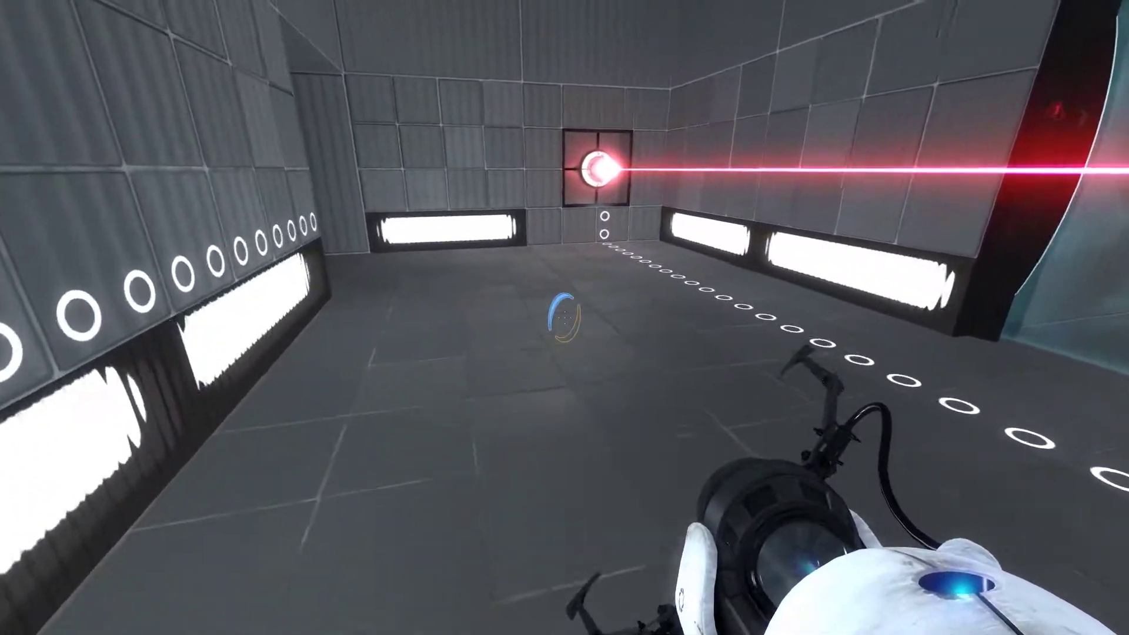
pyautogui.press('w')
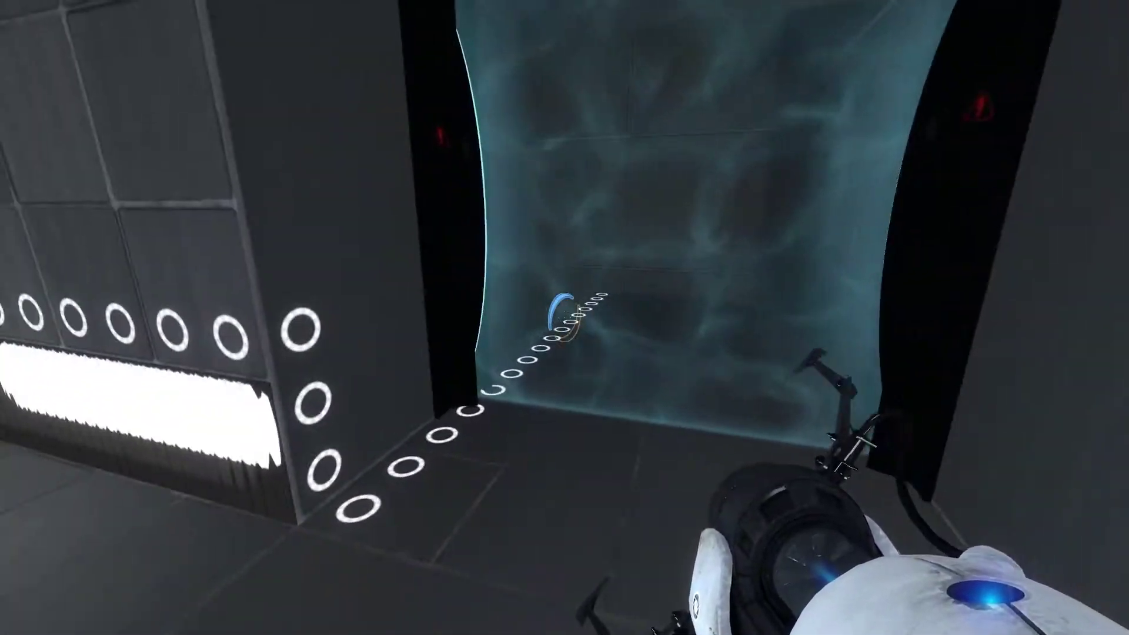
# - Walk past the button platform to the red pedestal, then back away from the cube
pyautogui.press('s')
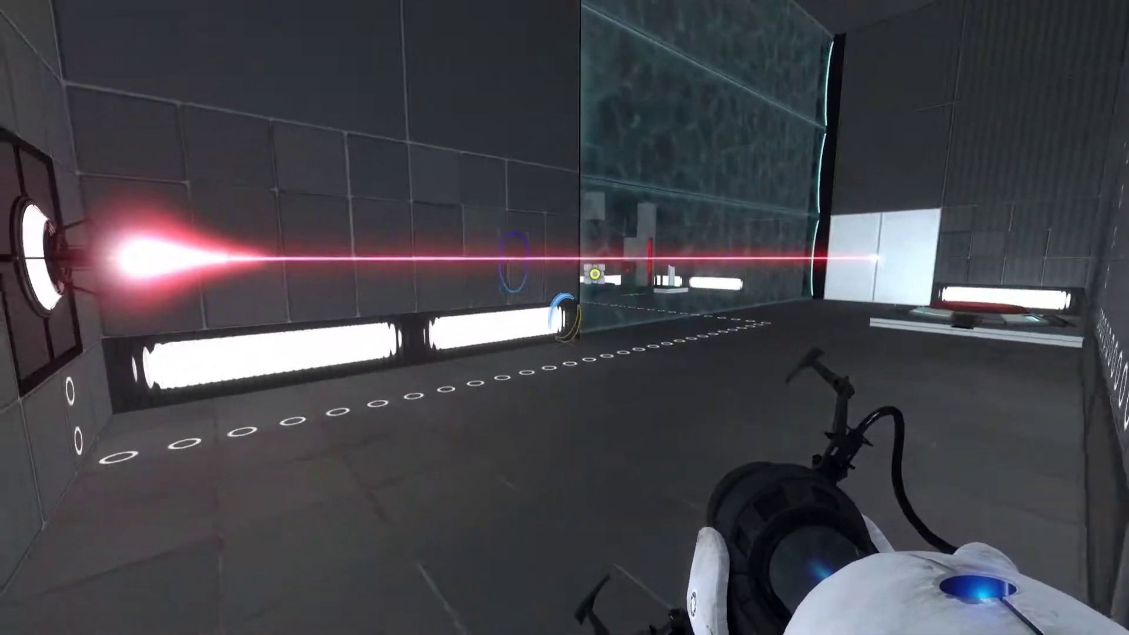
pyautogui.press('w')
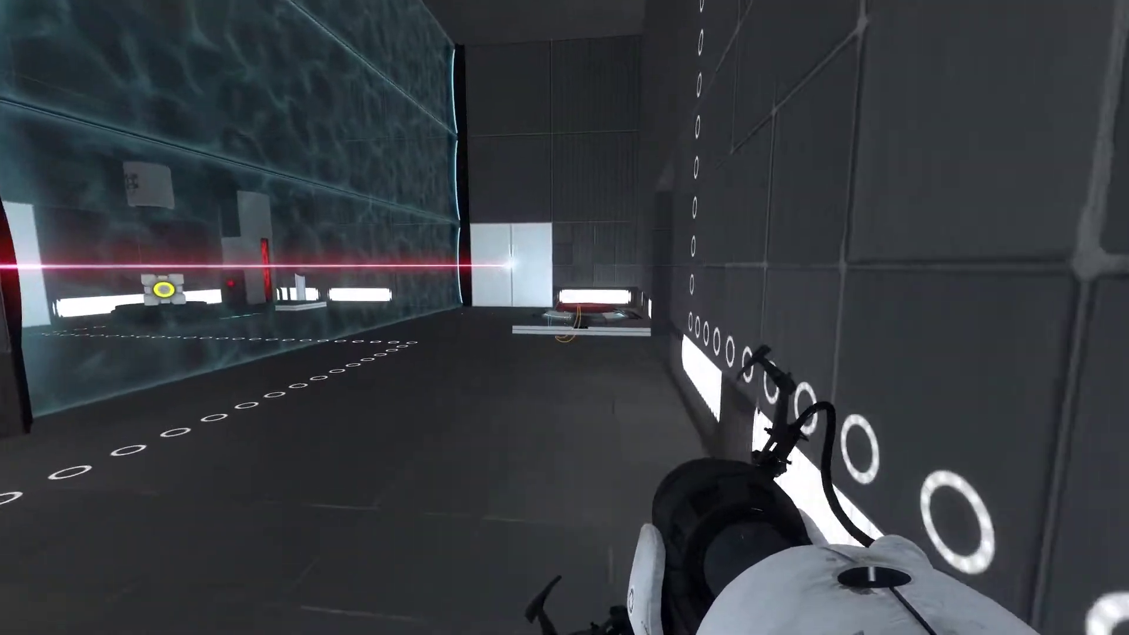
pyautogui.press('w')
pyautogui.press('s')
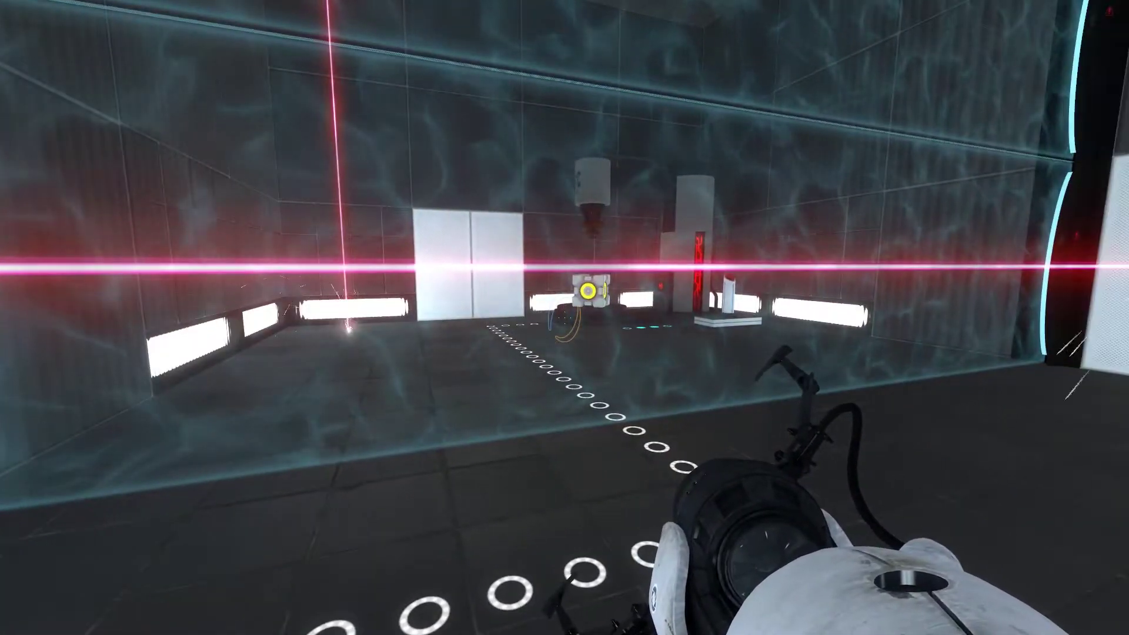
pyautogui.press('d')
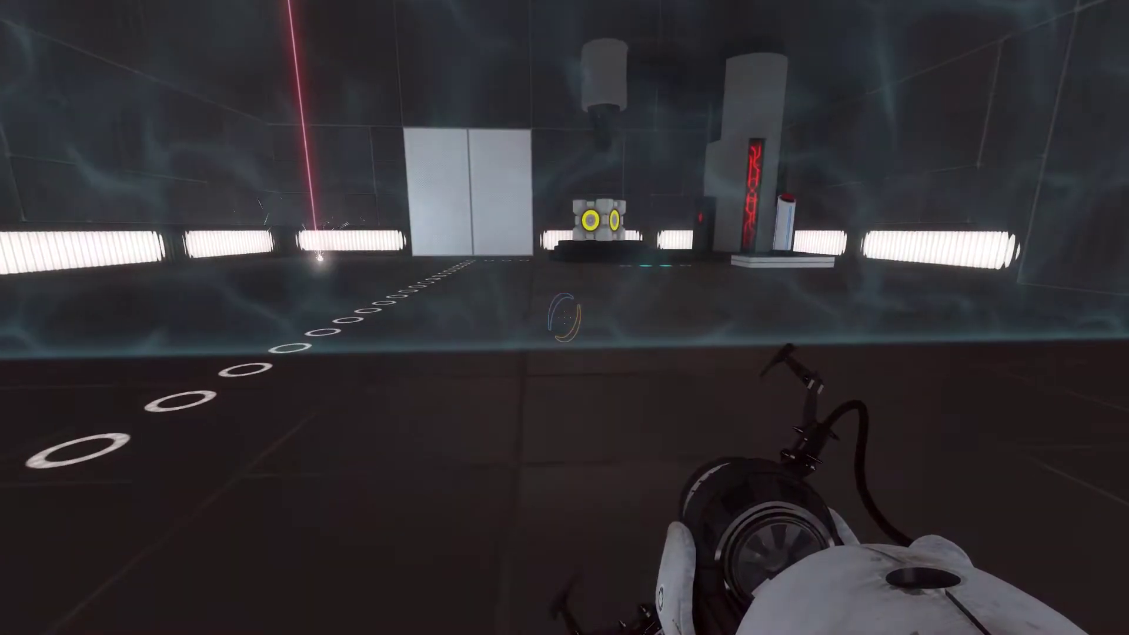
pyautogui.press('w')
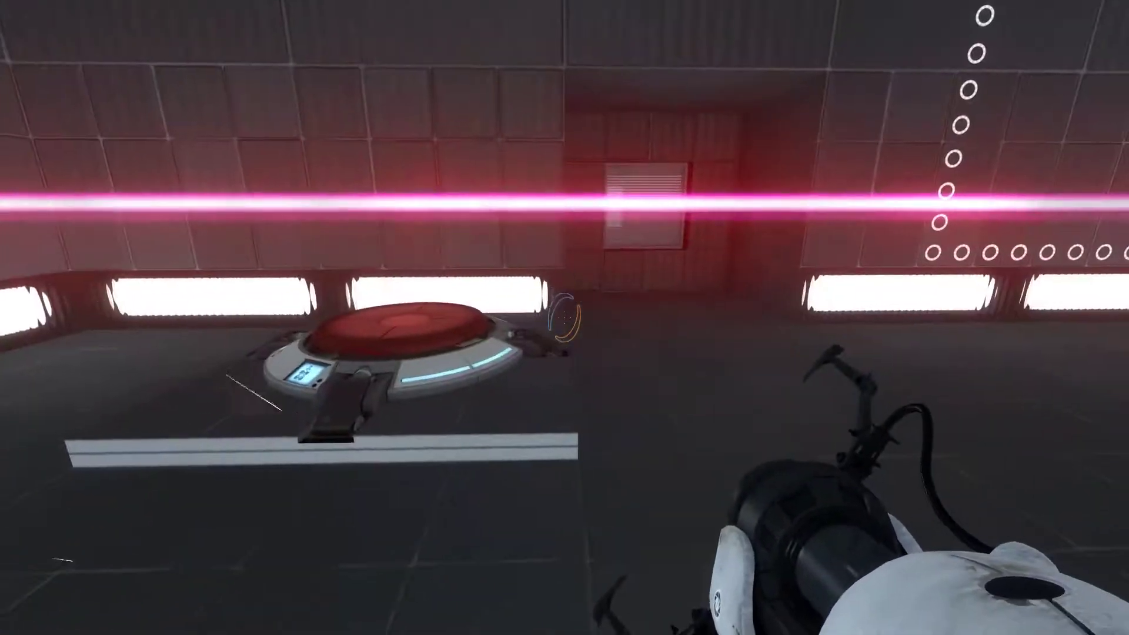
pyautogui.press('w')
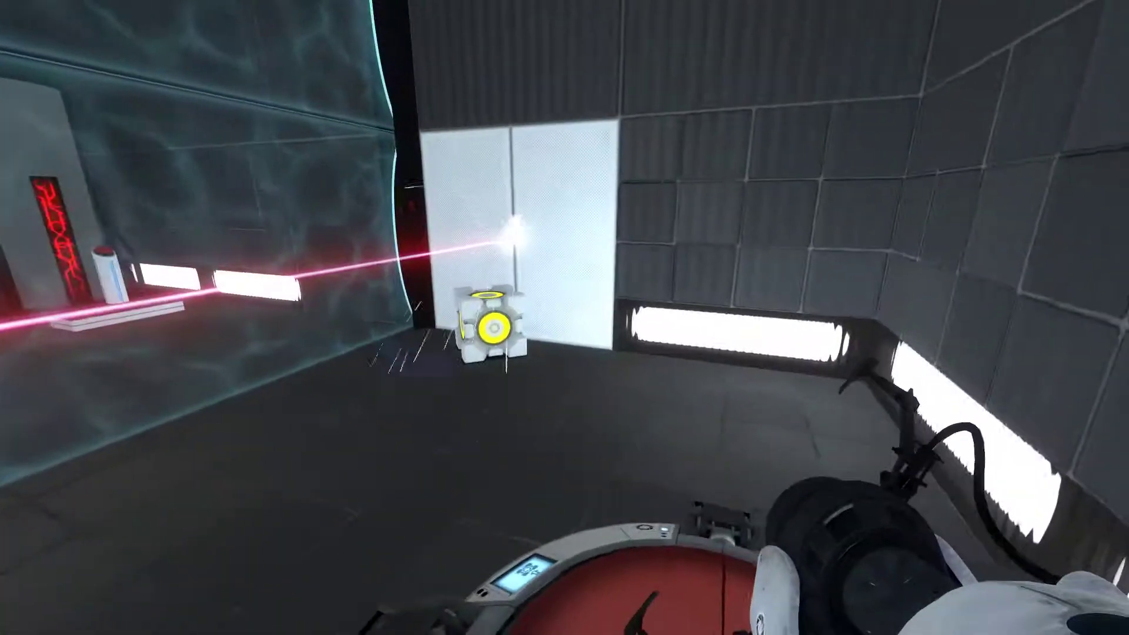
pyautogui.press('s')
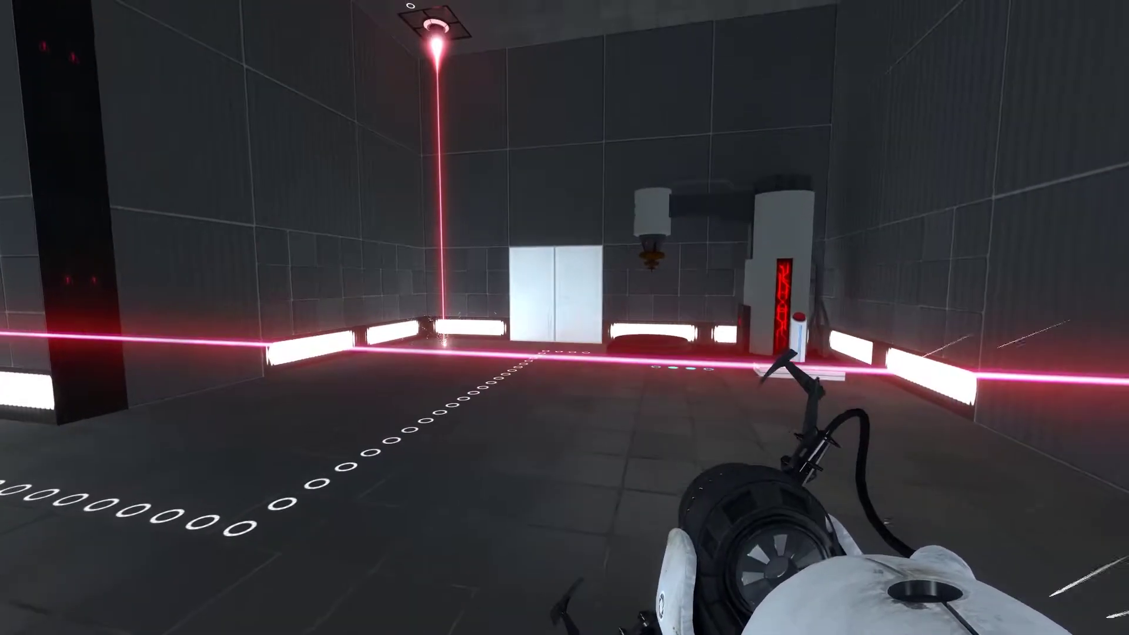
# - Place a blue portal on the white wall panel and pick up the companion cube
pyautogui.click(565, 317)
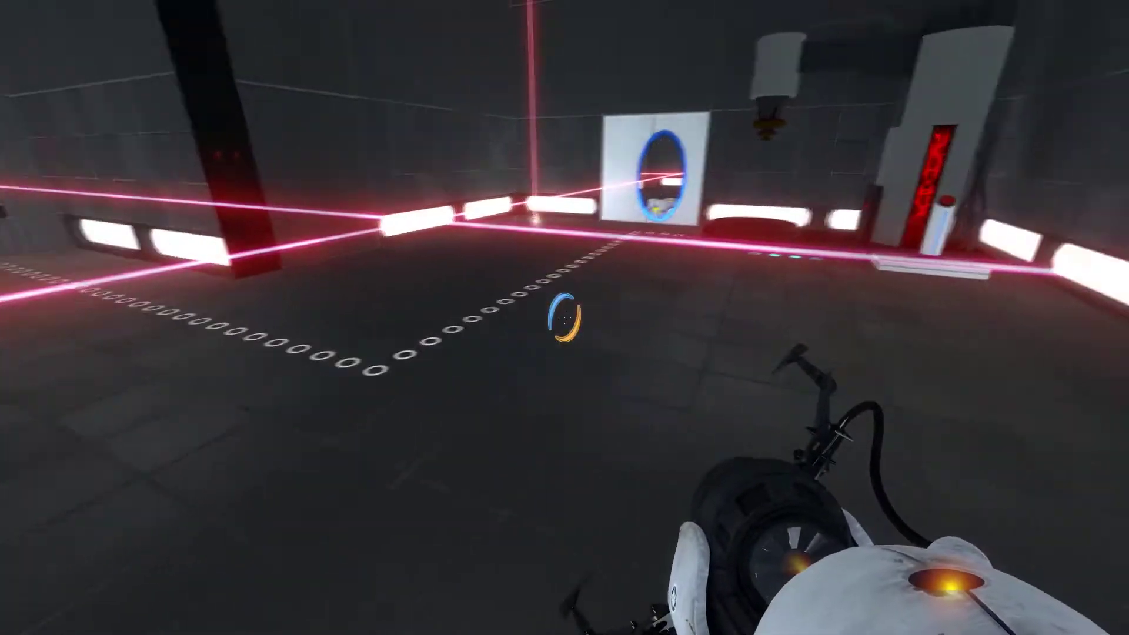
pyautogui.press('w')
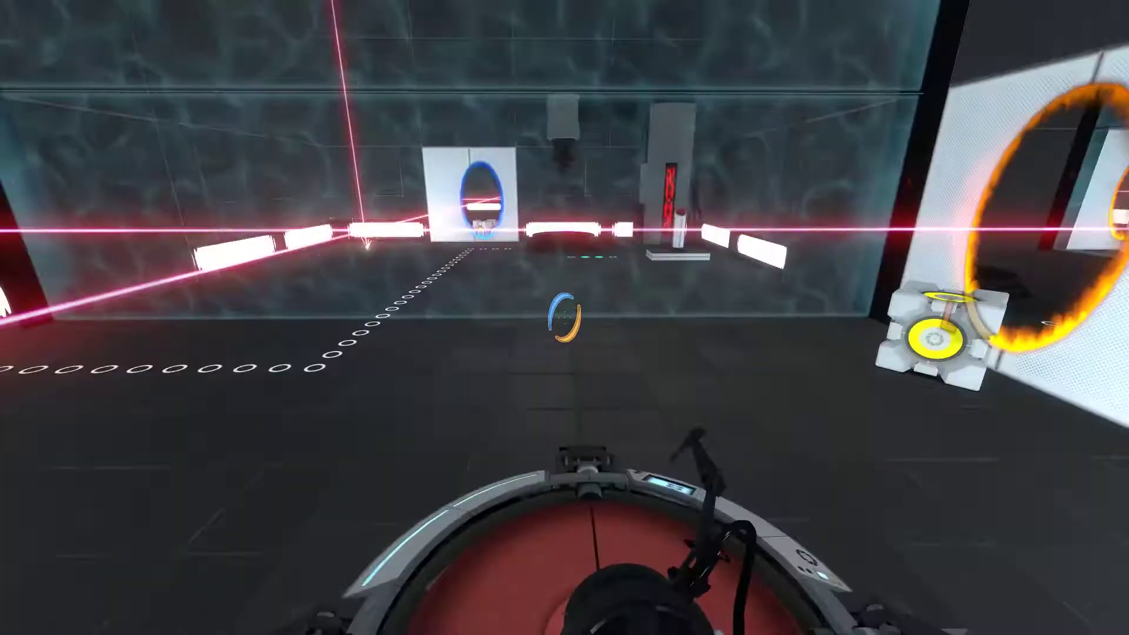
pyautogui.press('e')
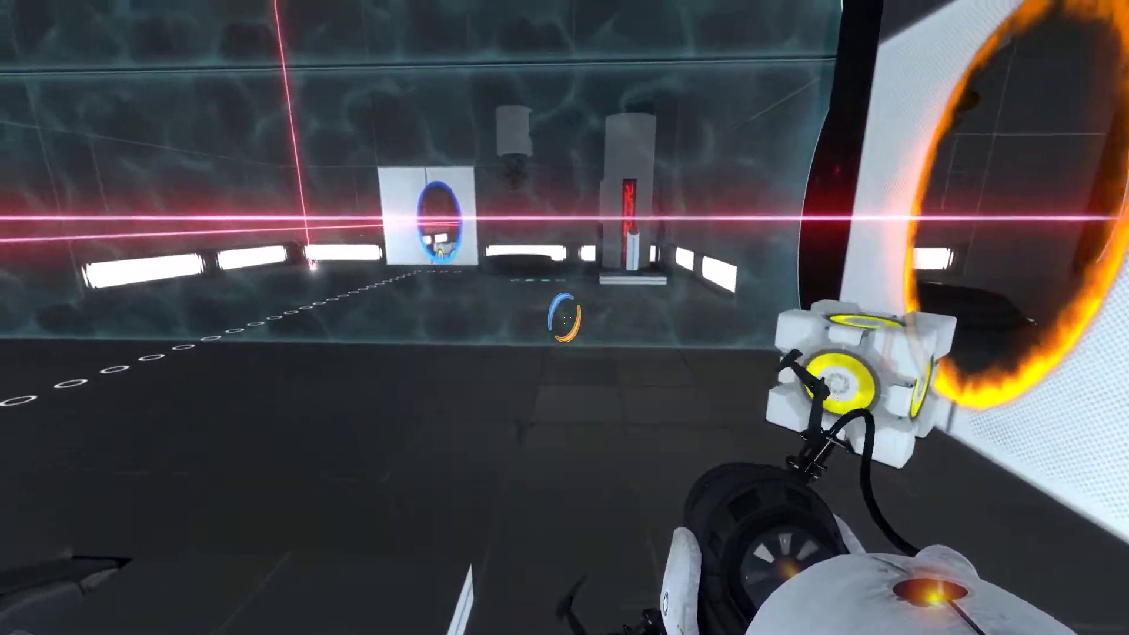
pyautogui.press('w')
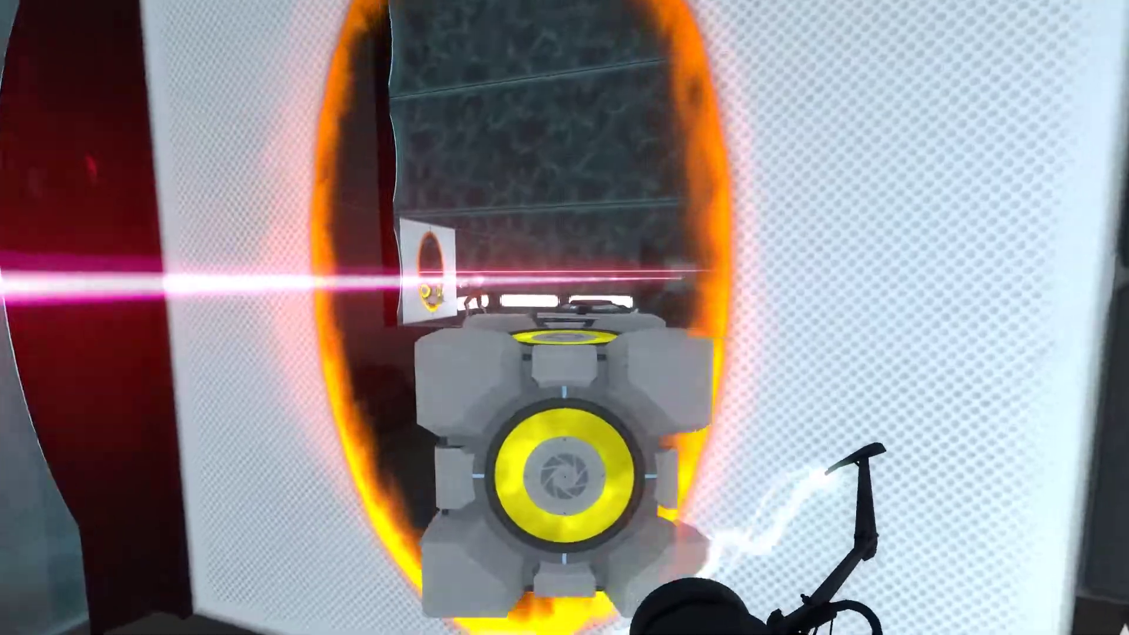
# - Push the cube into the orange portal, let go, and walk through after it
pyautogui.press('w')
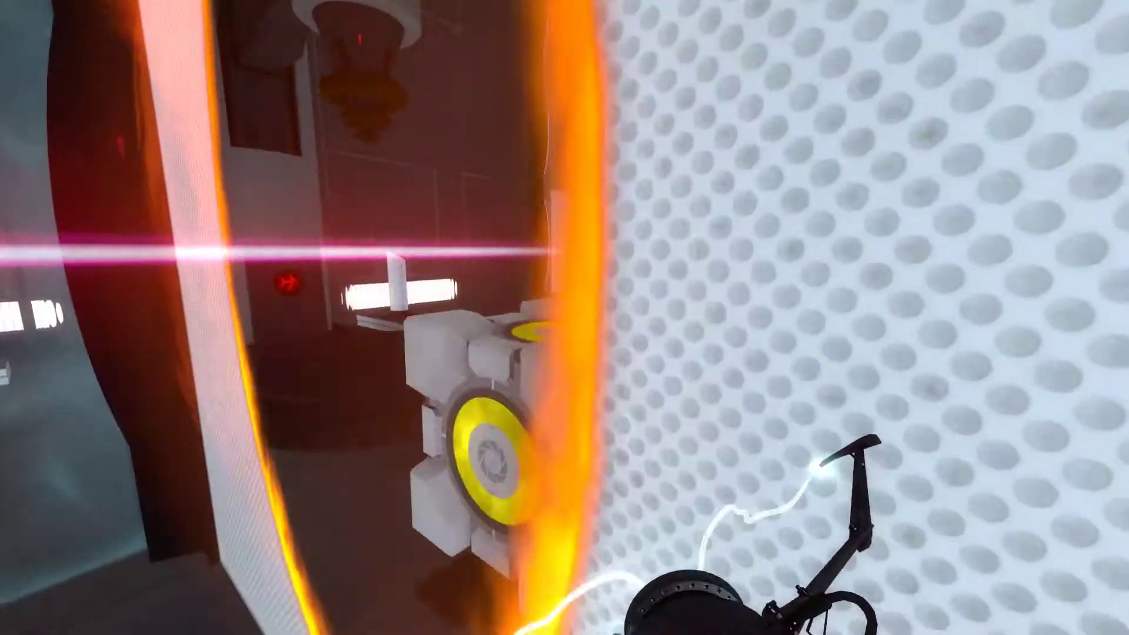
pyautogui.press('w')
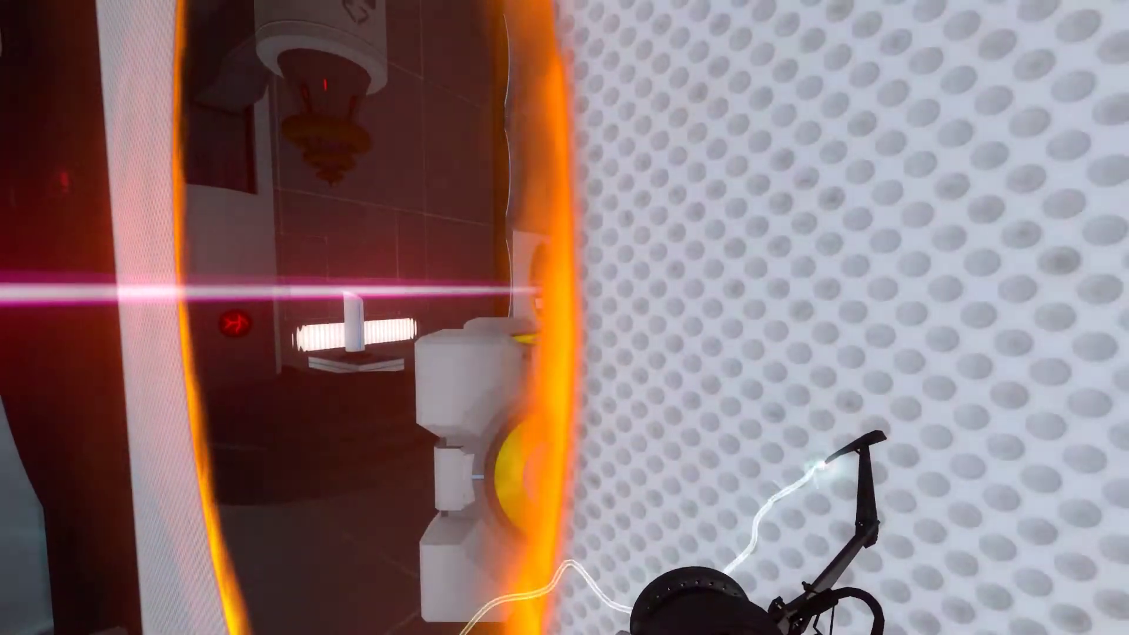
pyautogui.press('s')
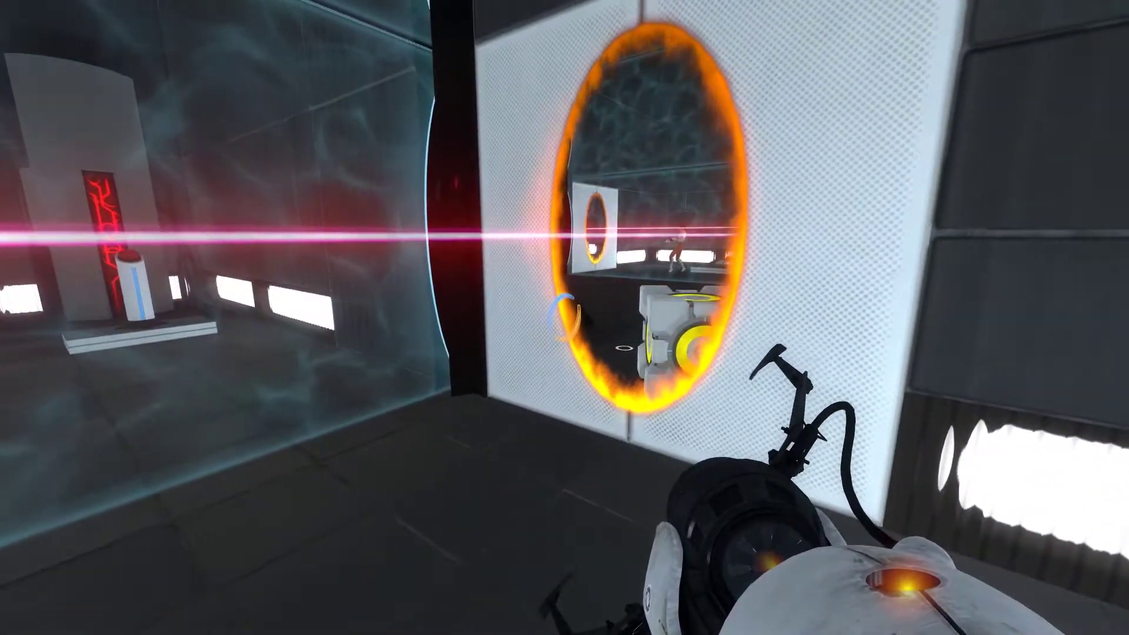
pyautogui.press('w')
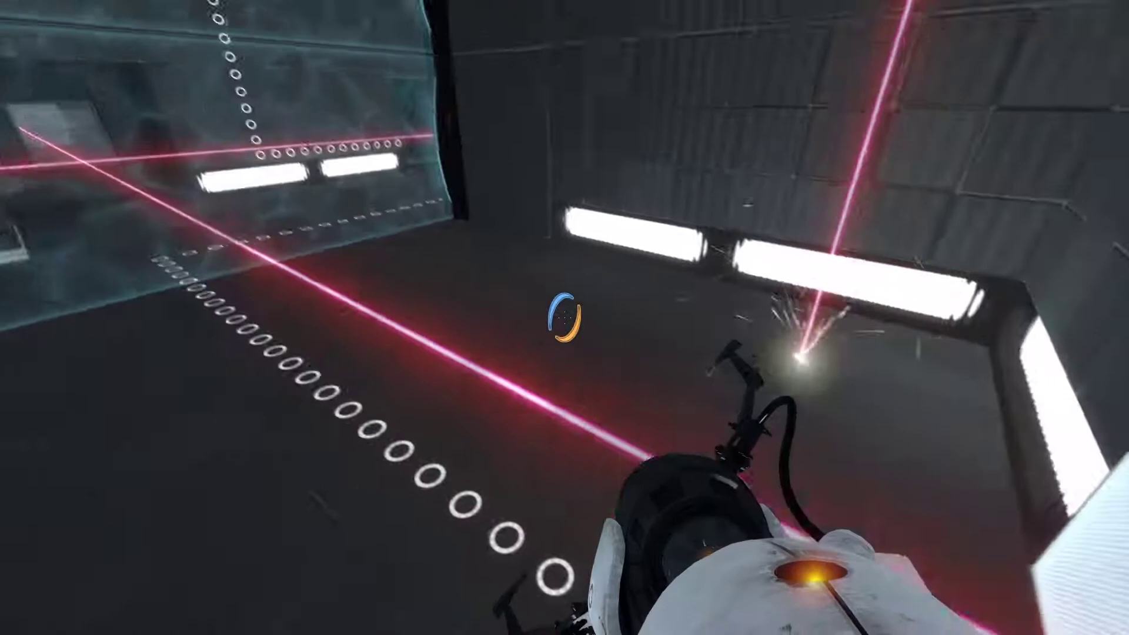
# - Carry the companion cube from the blue portal over to the red pedestal button
pyautogui.press('e')
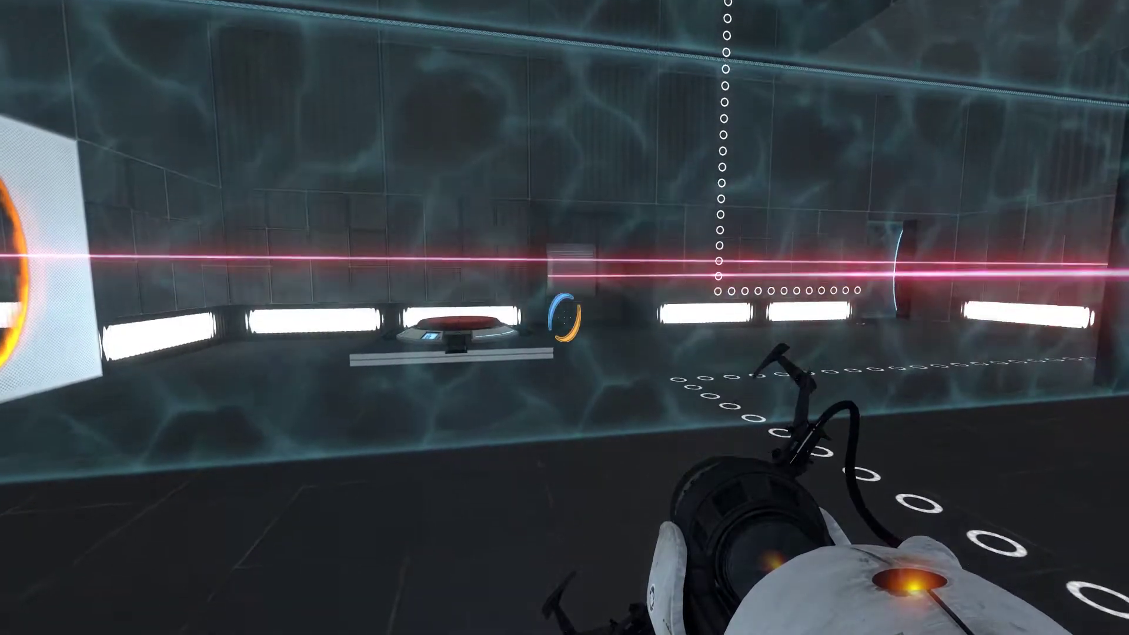
pyautogui.press('w')
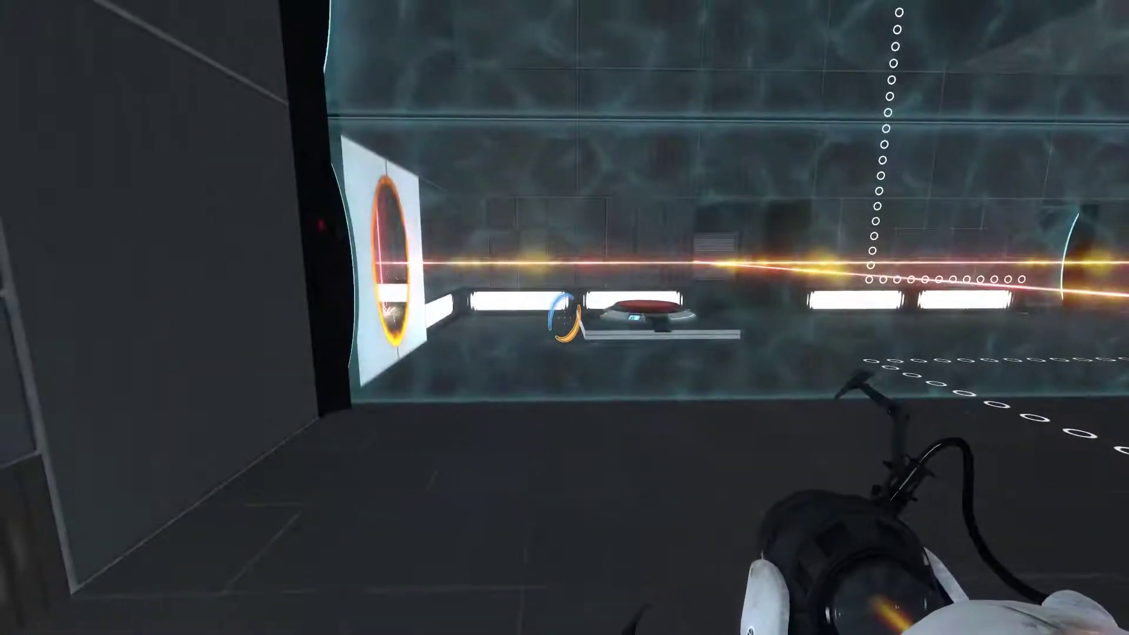
pyautogui.press('w')
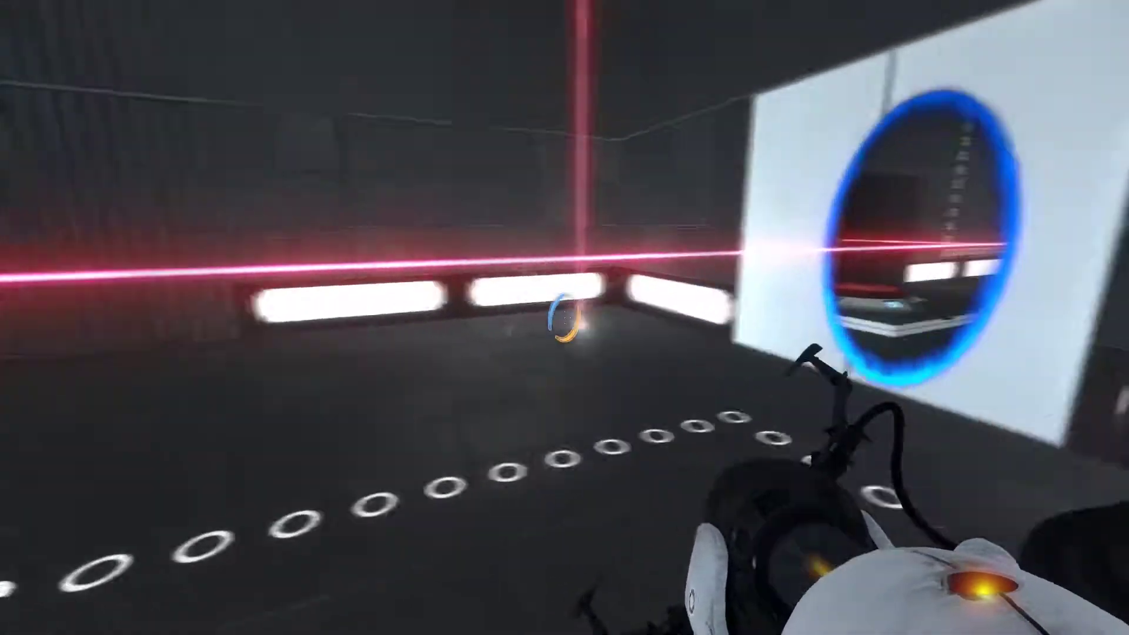
# - Go through the blue portal and walk past the floor button to the laser receiver
pyautogui.press('w')
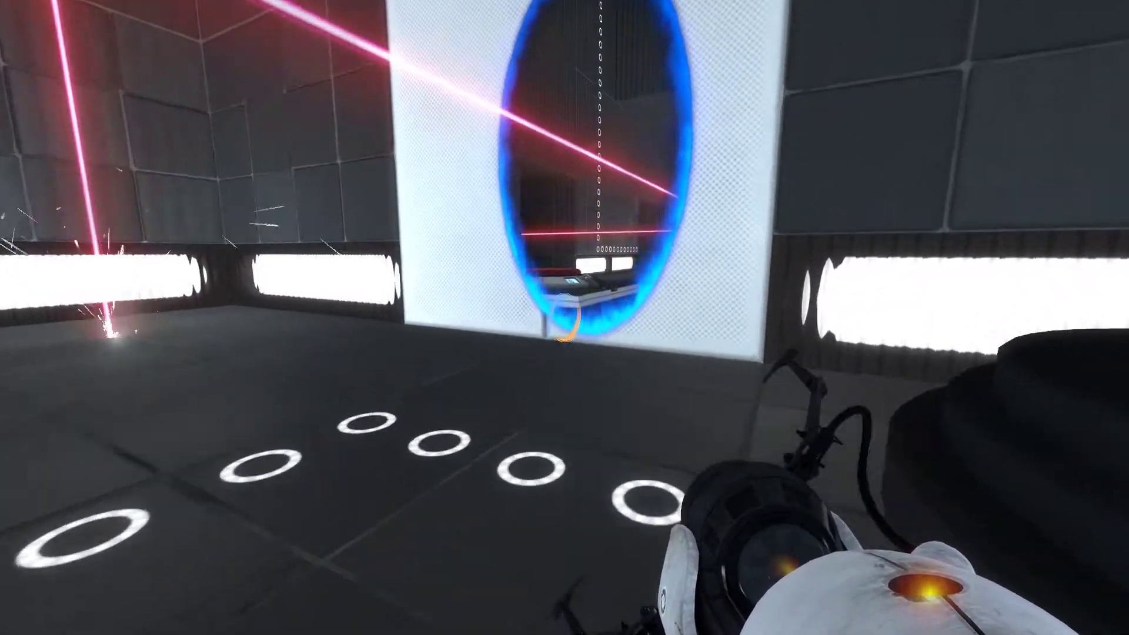
pyautogui.press('w')
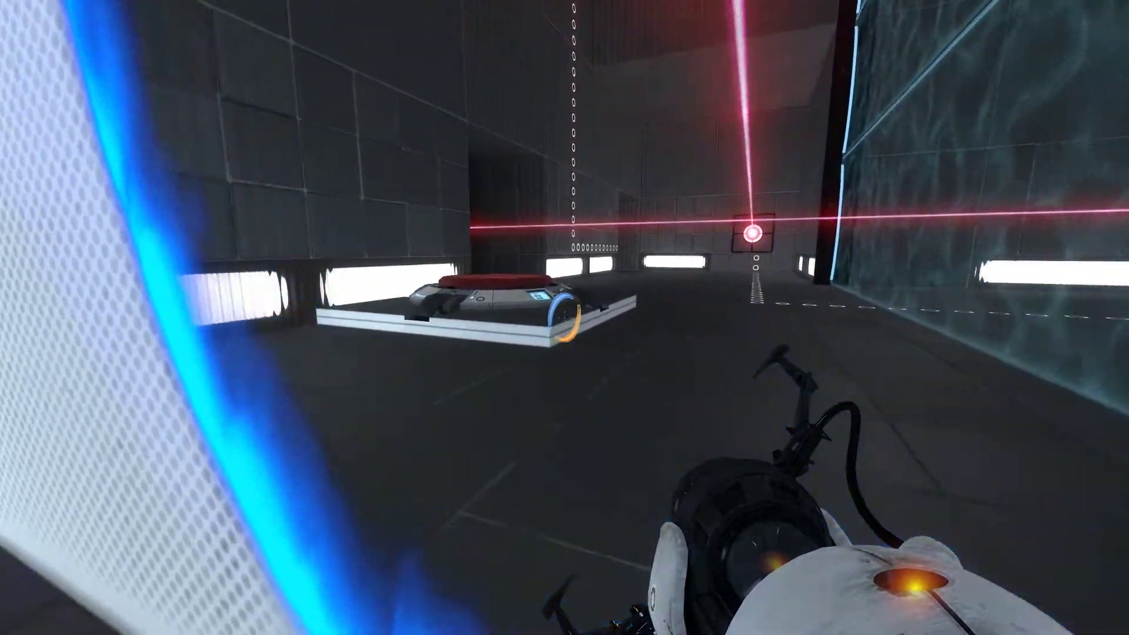
pyautogui.press('w')
pyautogui.press('w')
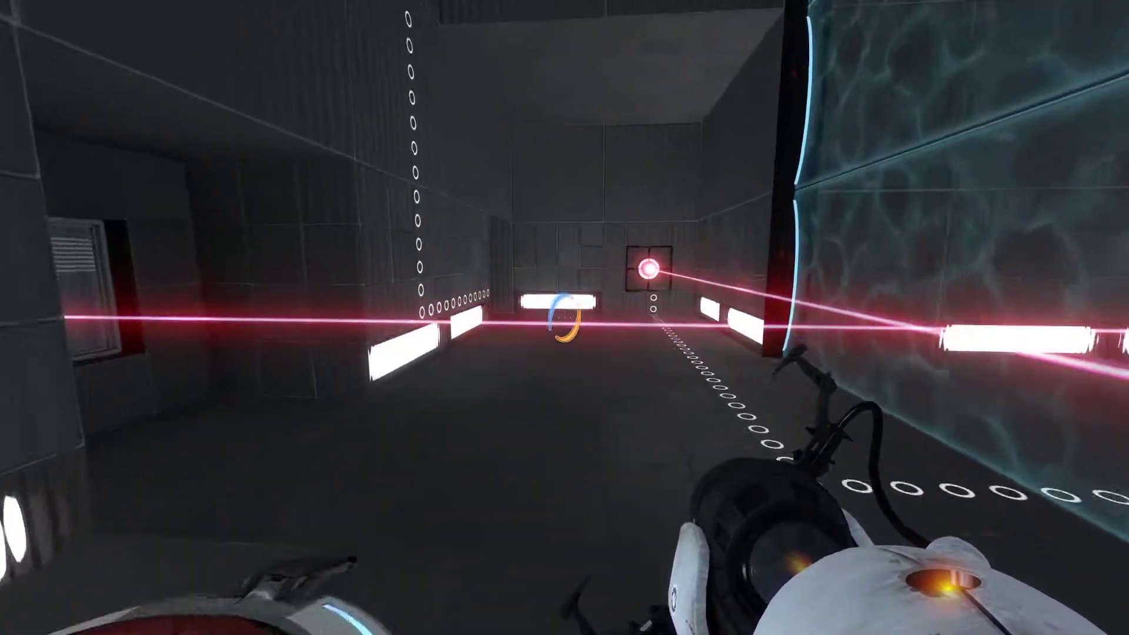
pyautogui.press('w')
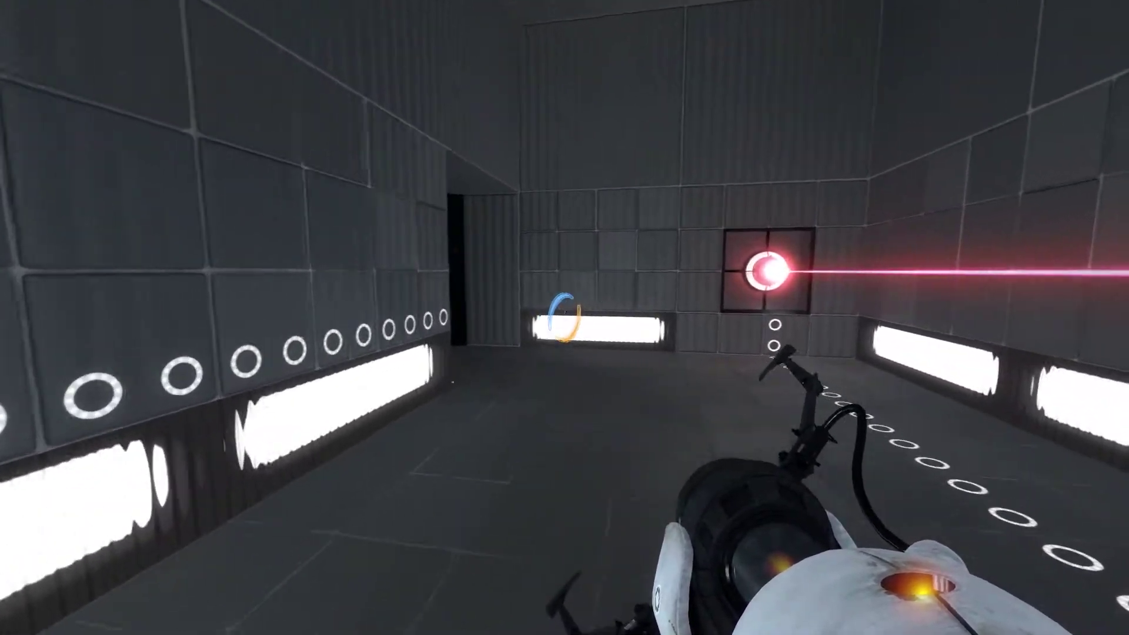
# - Enter the darker room and approach the laser-grid doorway
pyautogui.press('w')
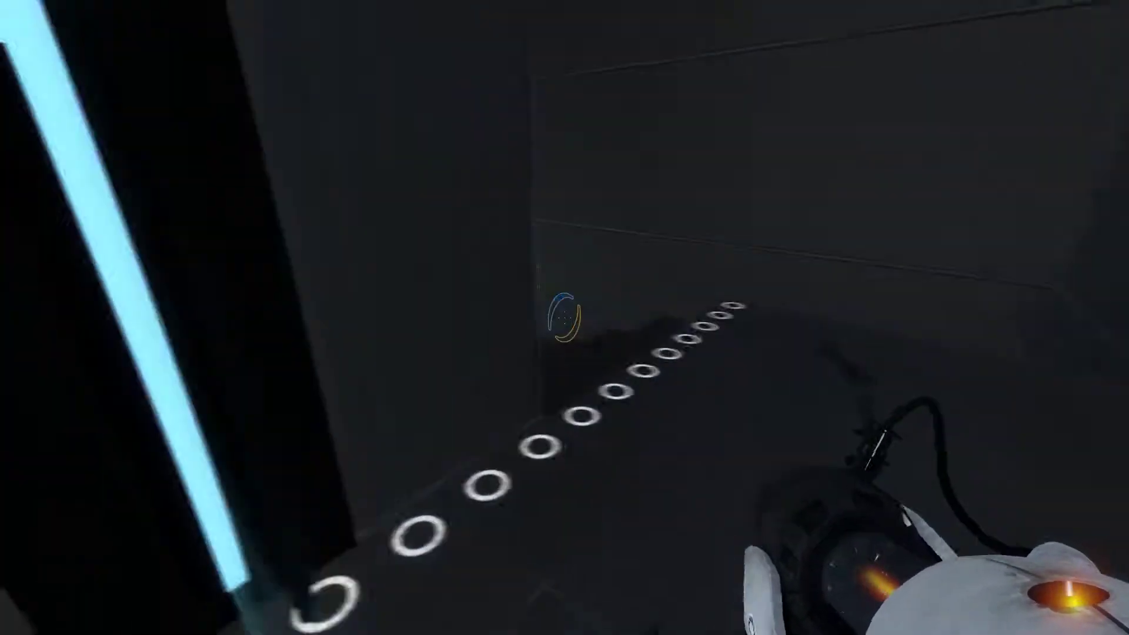
pyautogui.press('w')
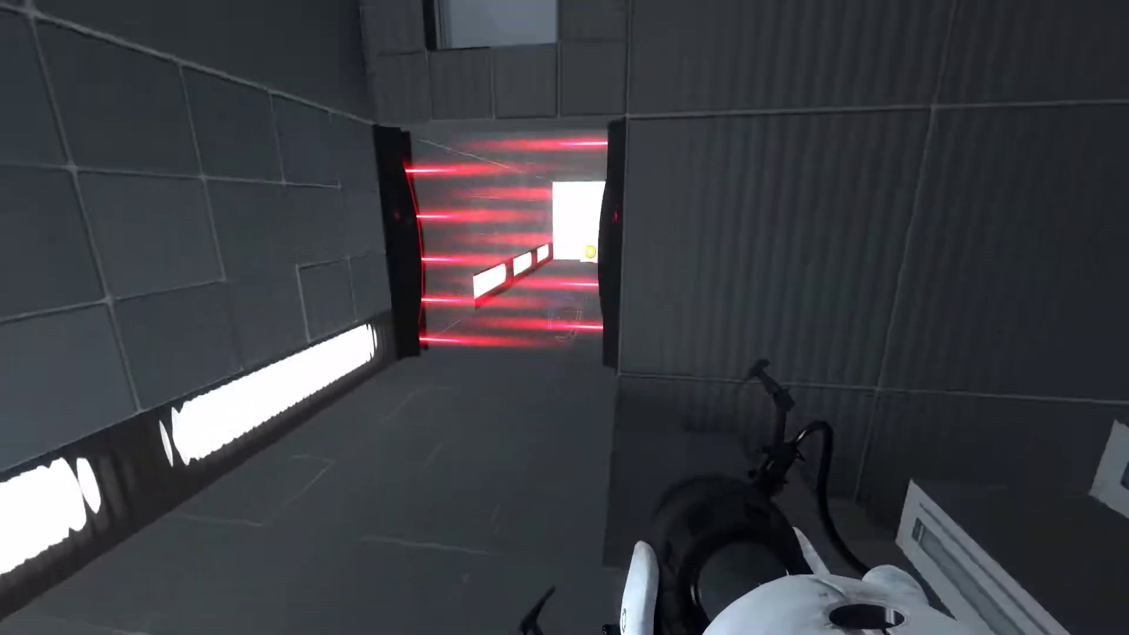
pyautogui.press('w')
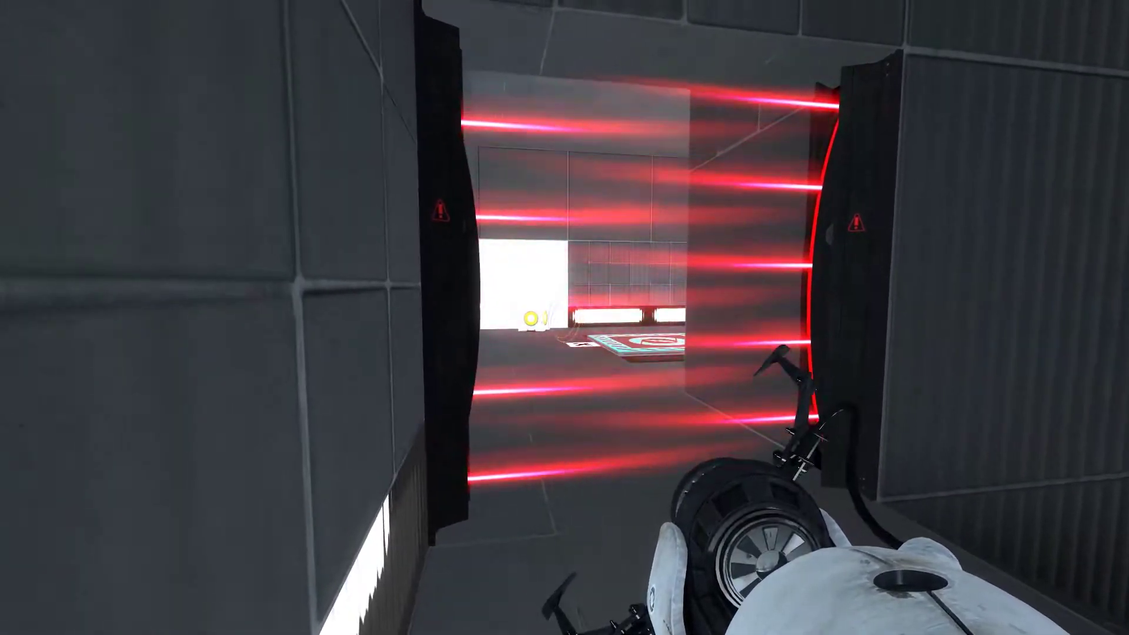
pyautogui.press('w')
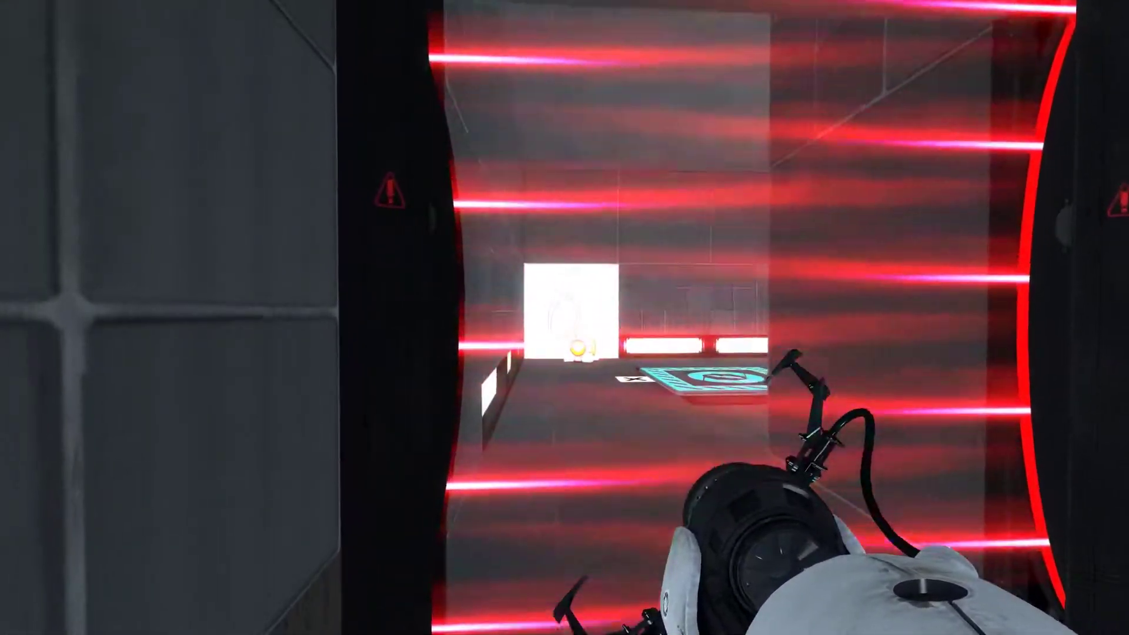
# - Portal past the laser grid and drop the companion cube on the orange floor button
pyautogui.click(565, 317)
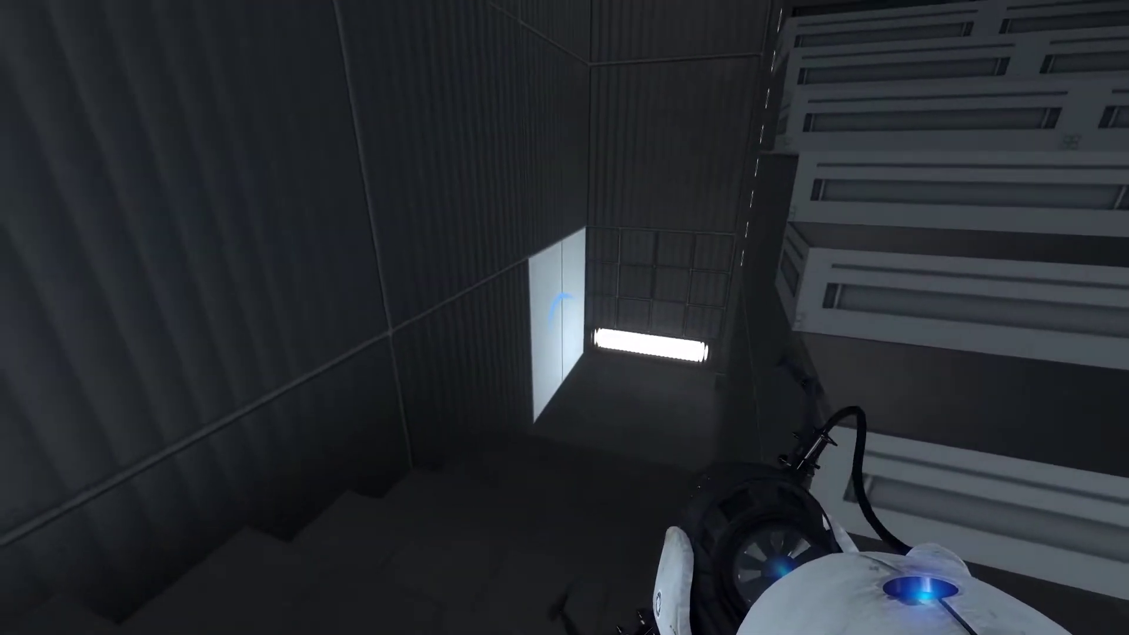
pyautogui.rightClick(565, 318)
pyautogui.press('w')
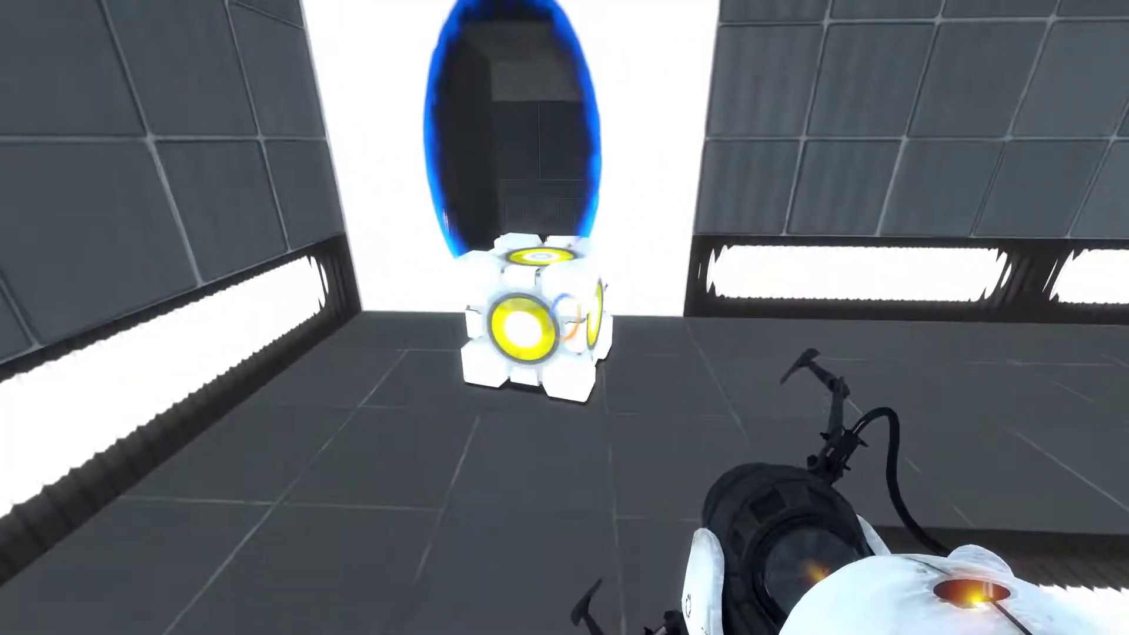
pyautogui.press('e')
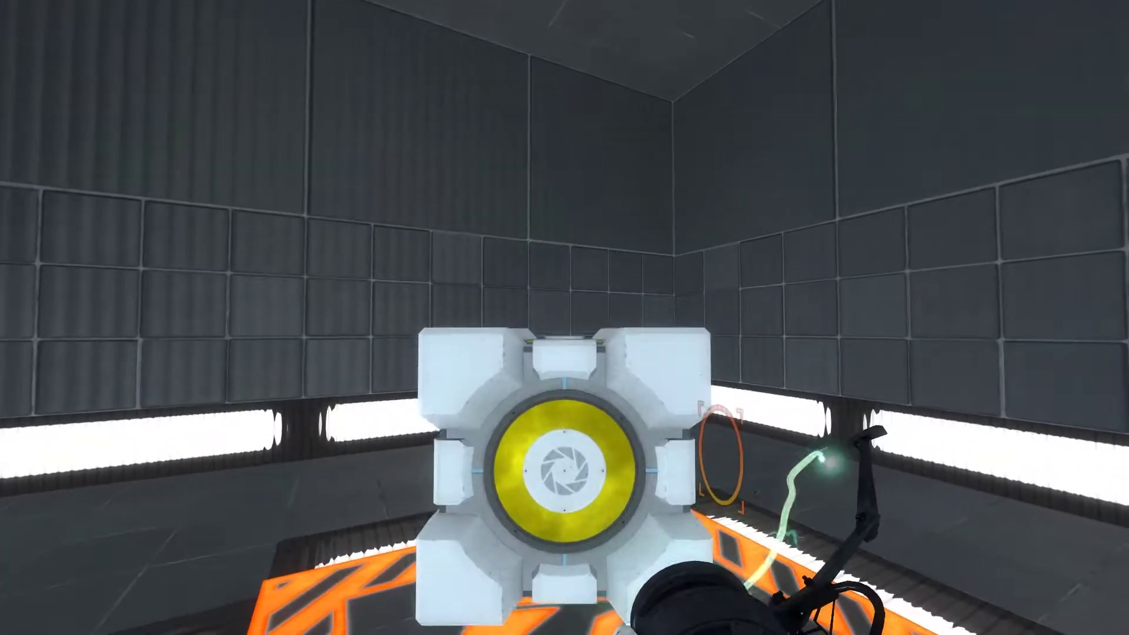
pyautogui.press('e')
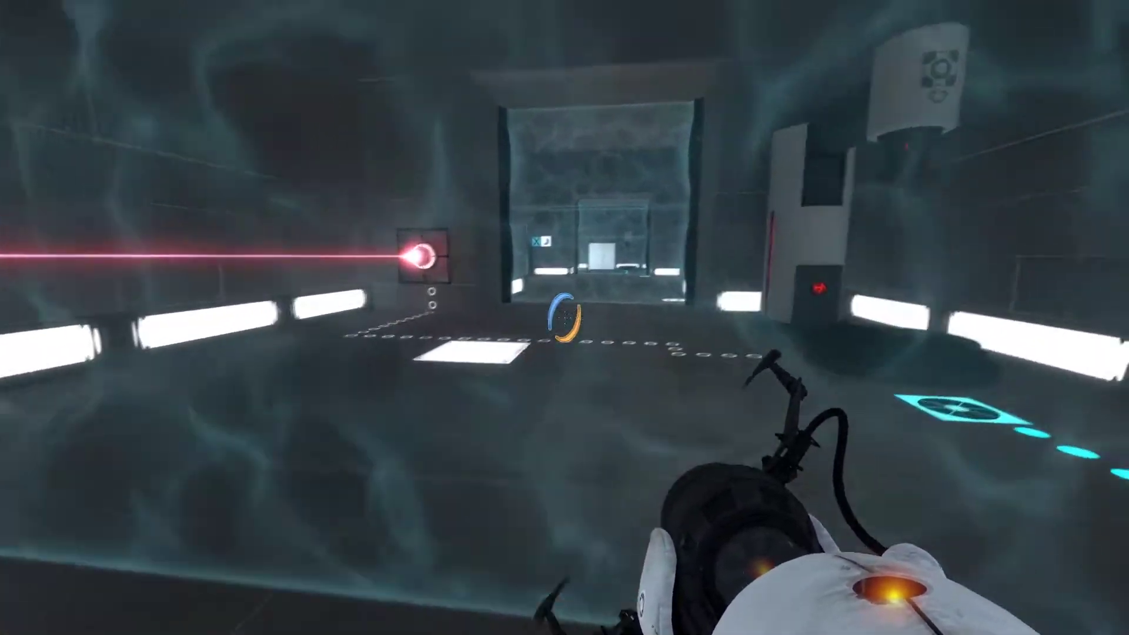
pyautogui.press('w')
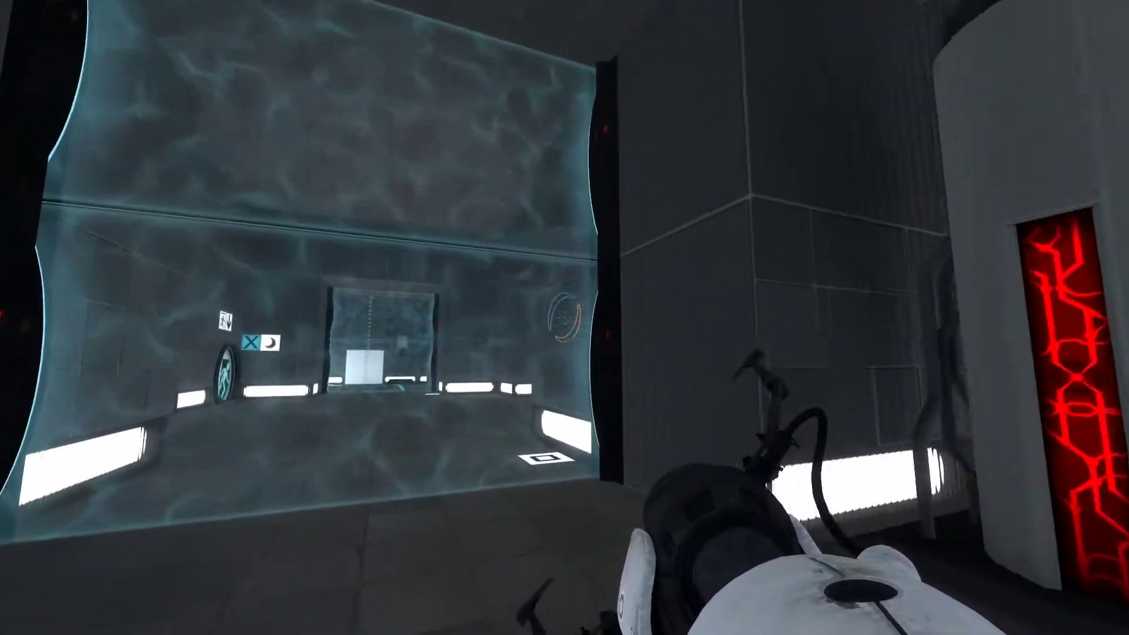
pyautogui.press('w')
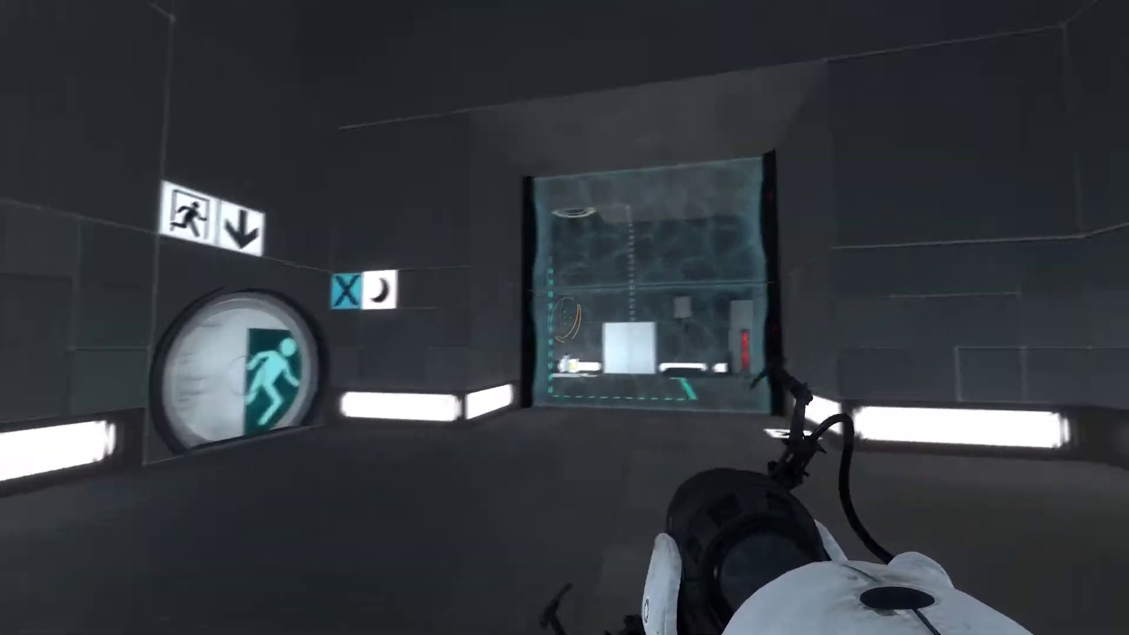
pyautogui.press('w')
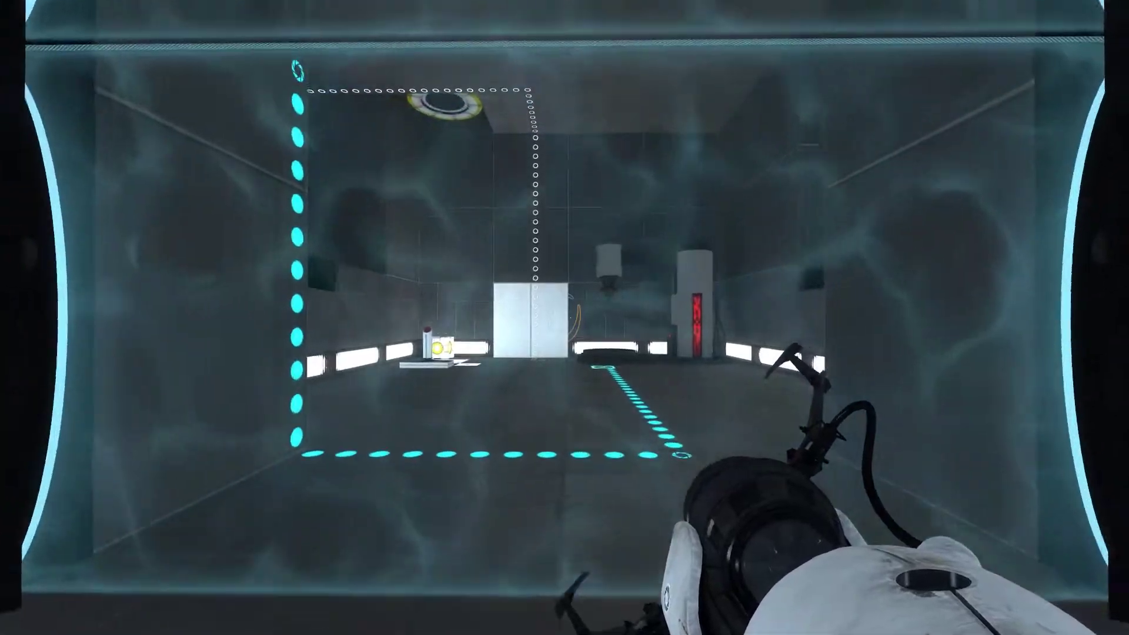
pyautogui.press('w')
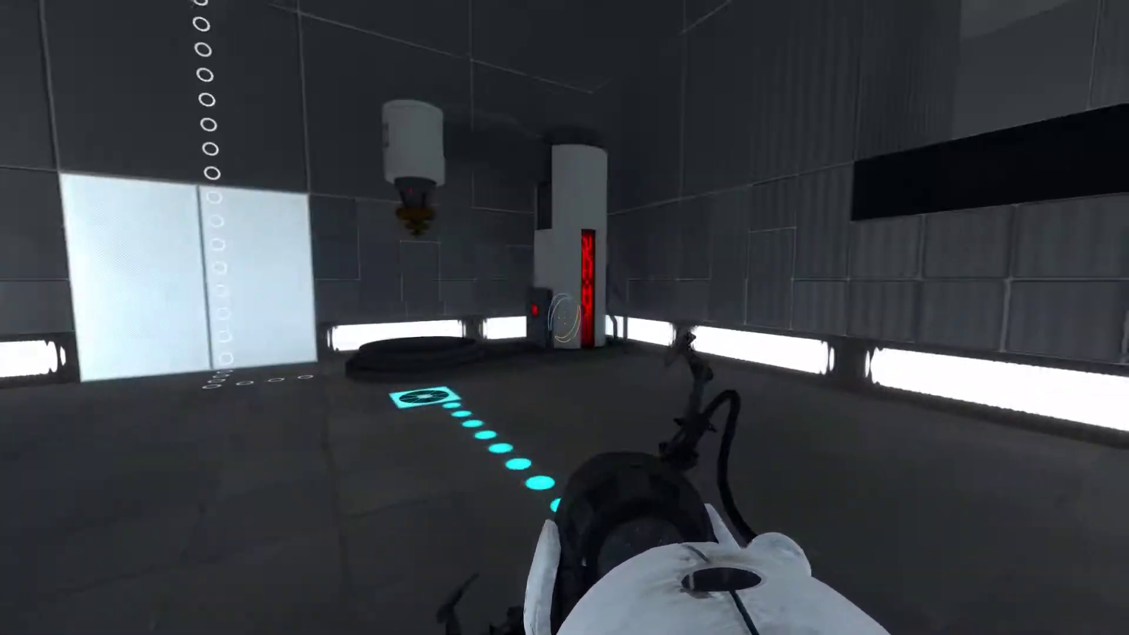
pyautogui.press('w')
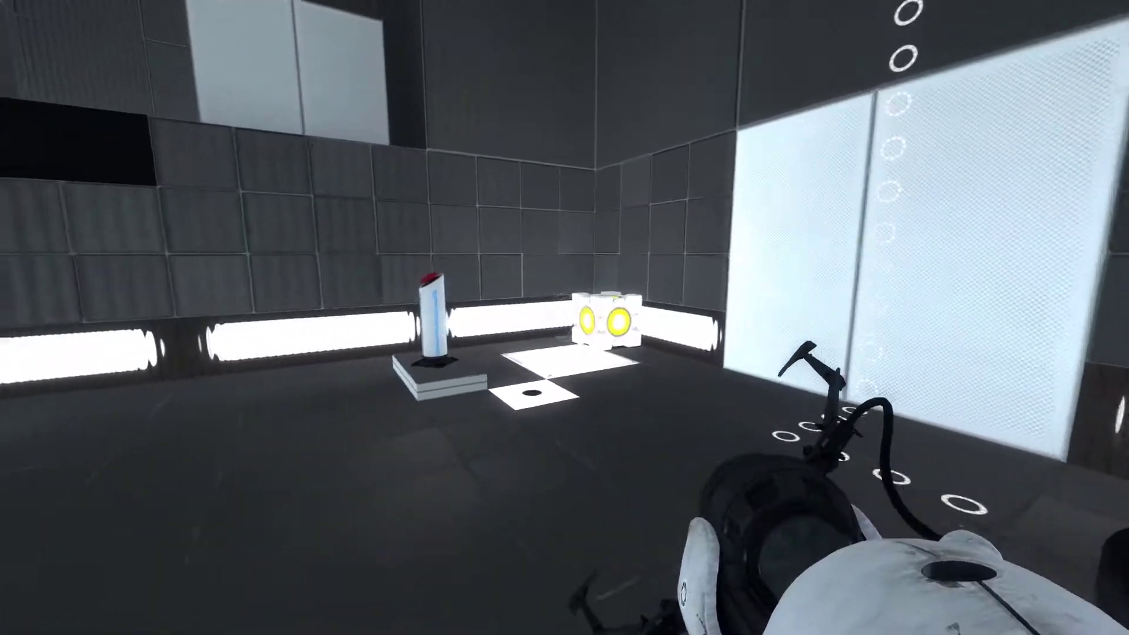
pyautogui.press('s')
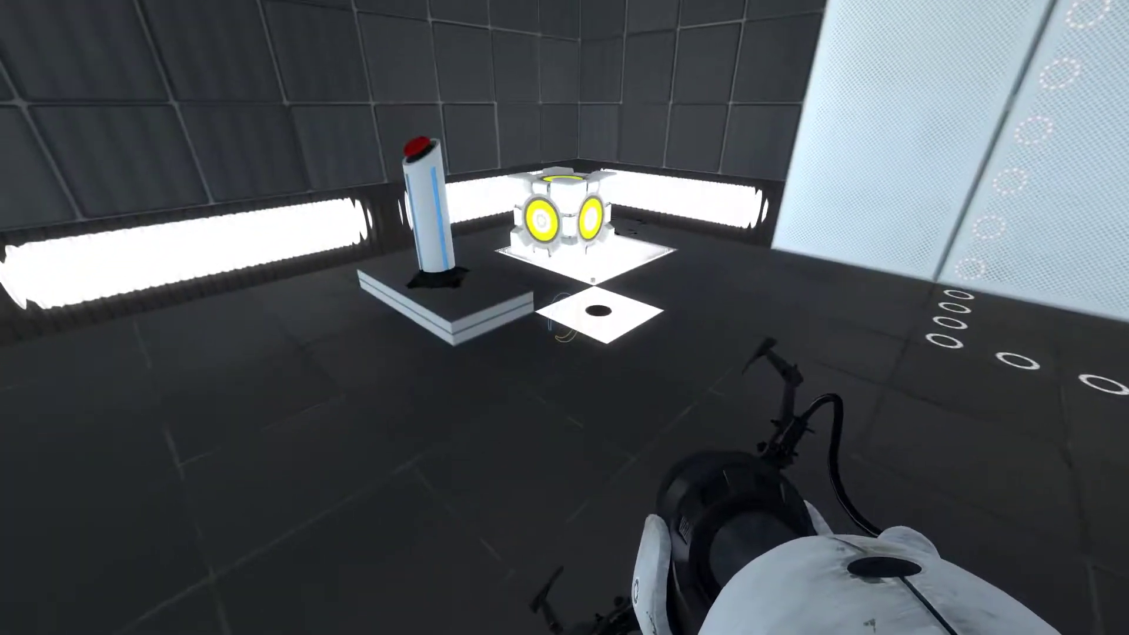
pyautogui.press('w')
pyautogui.press('w')
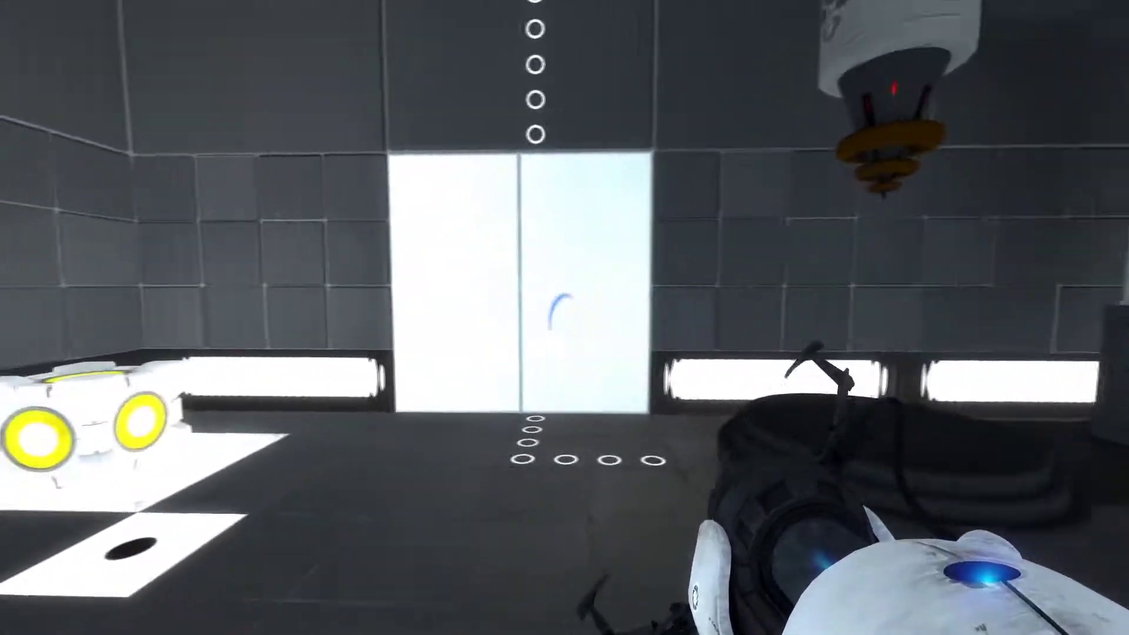
# - Place an orange and a blue portal on the white wall panels from the button room
pyautogui.rightClick(564, 317)
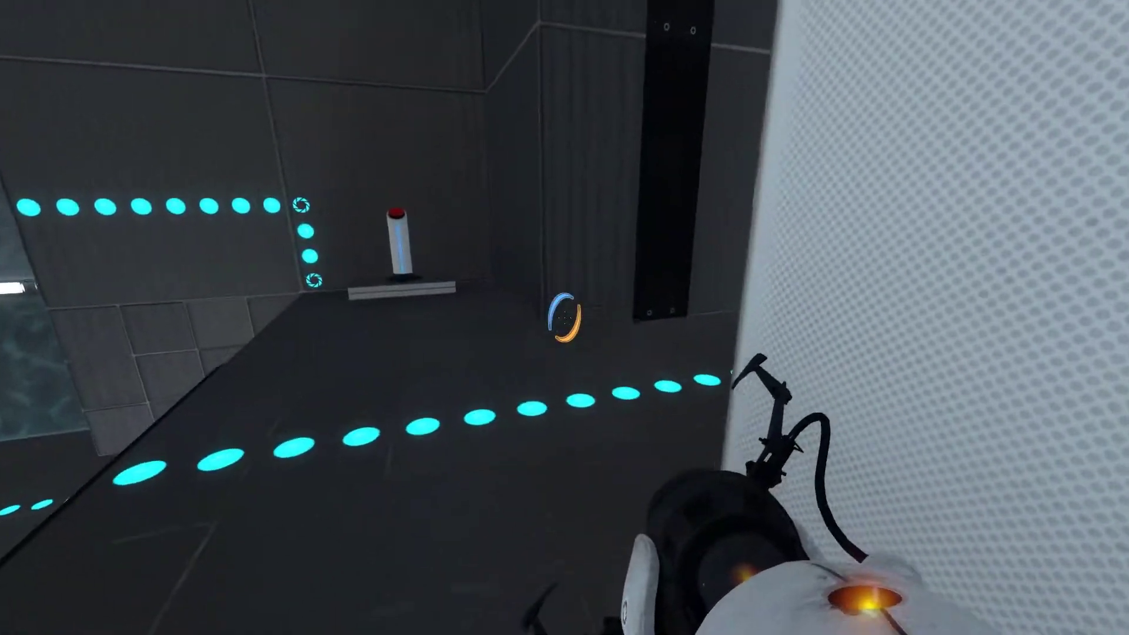
pyautogui.press('w')
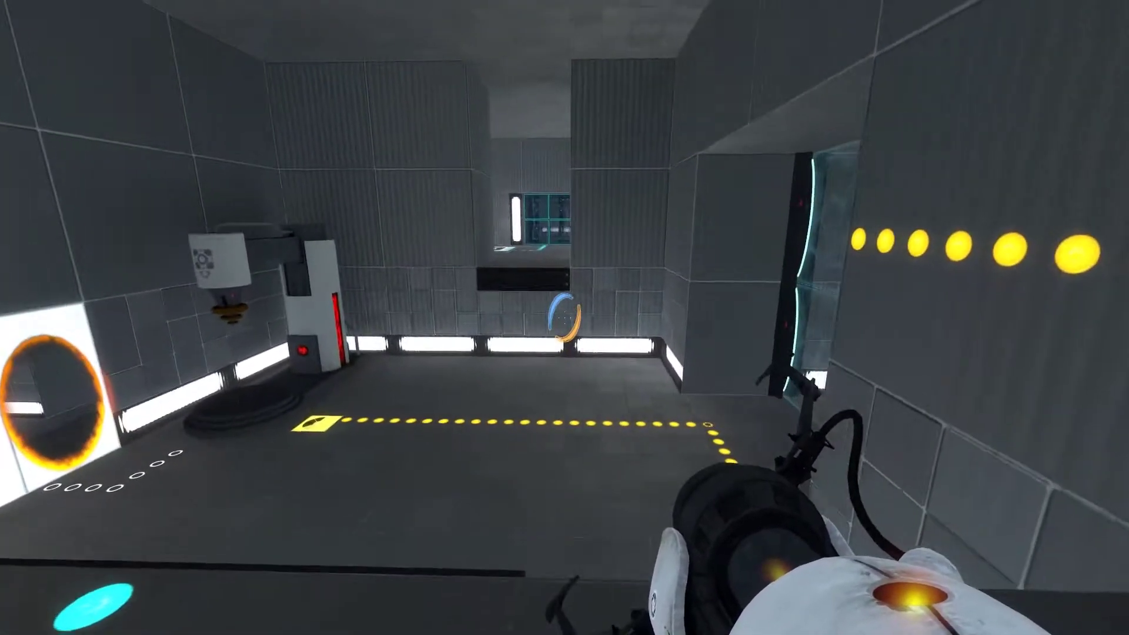
pyautogui.press('w')
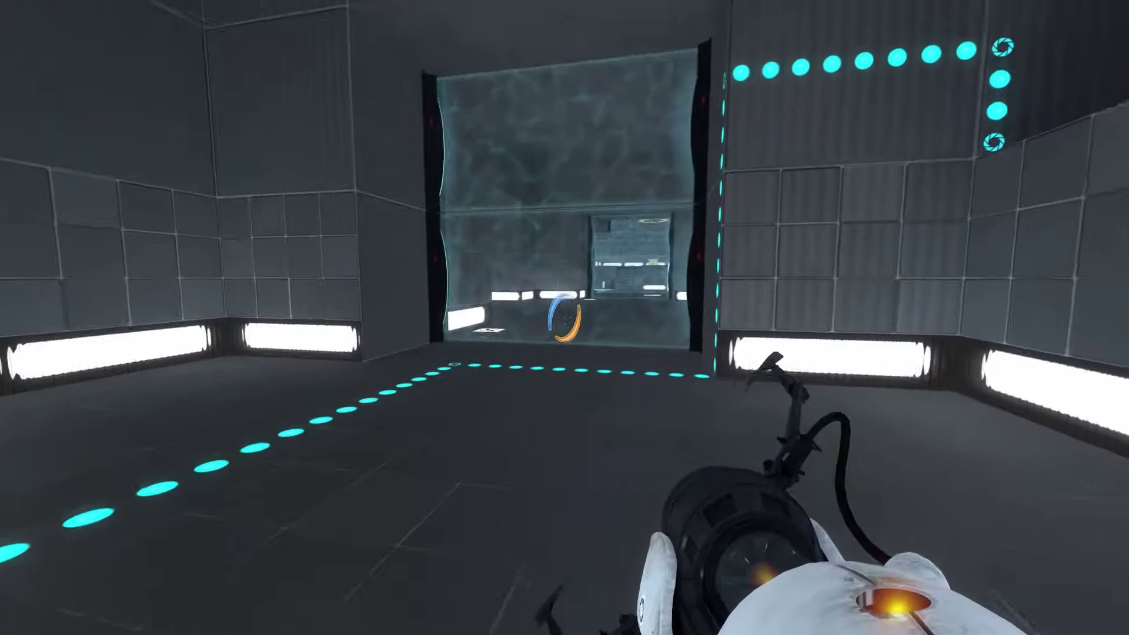
pyautogui.press('w')
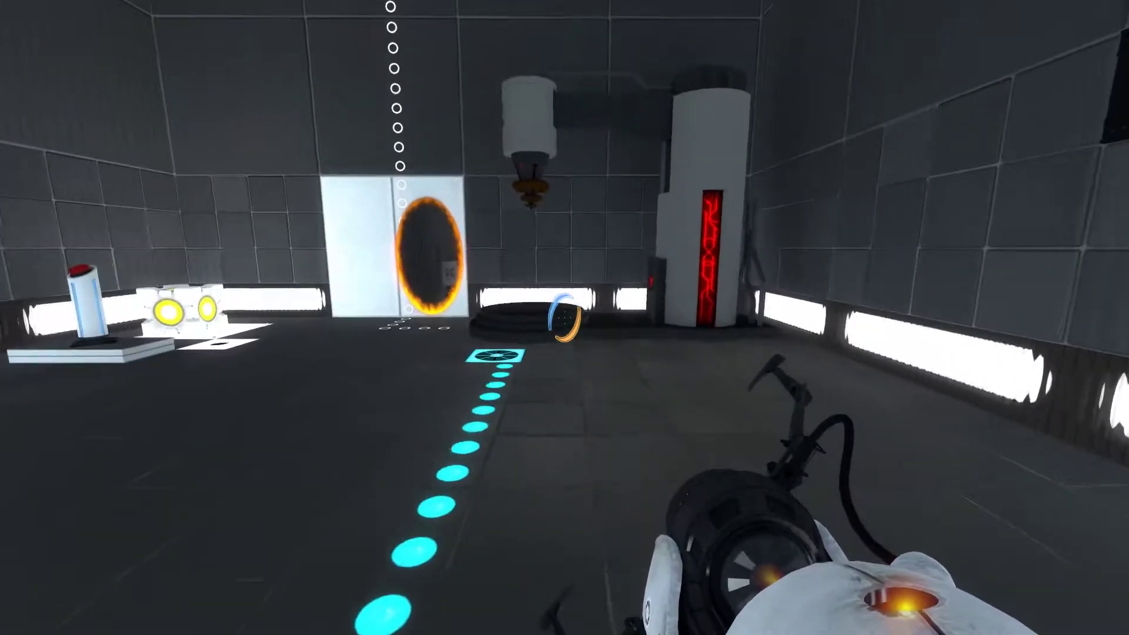
pyautogui.click(565, 318)
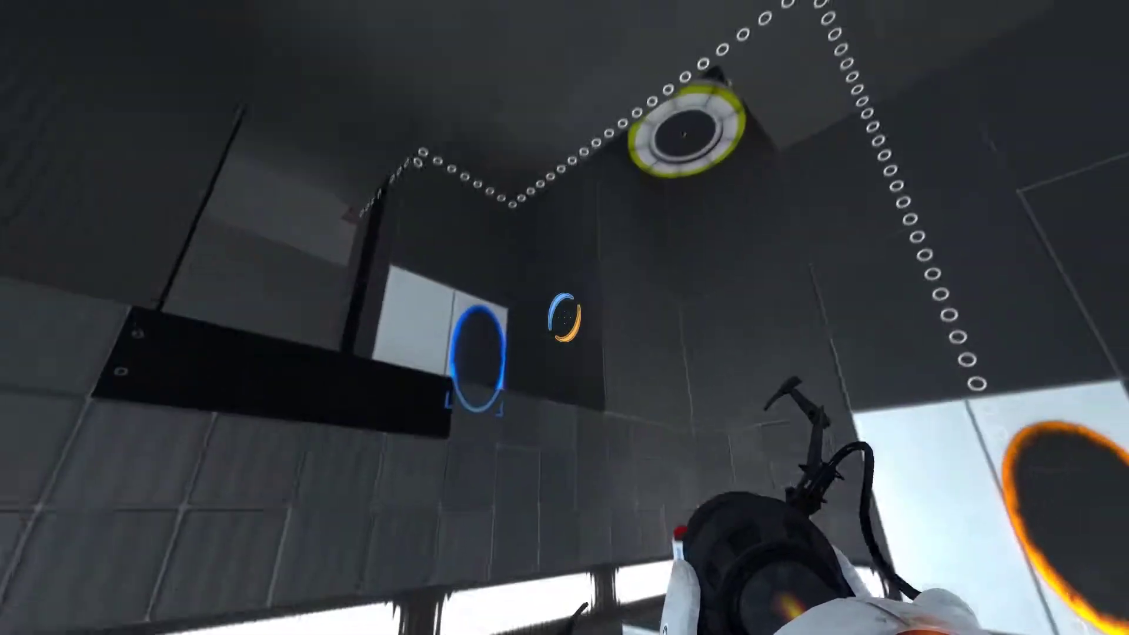
pyautogui.press('w')
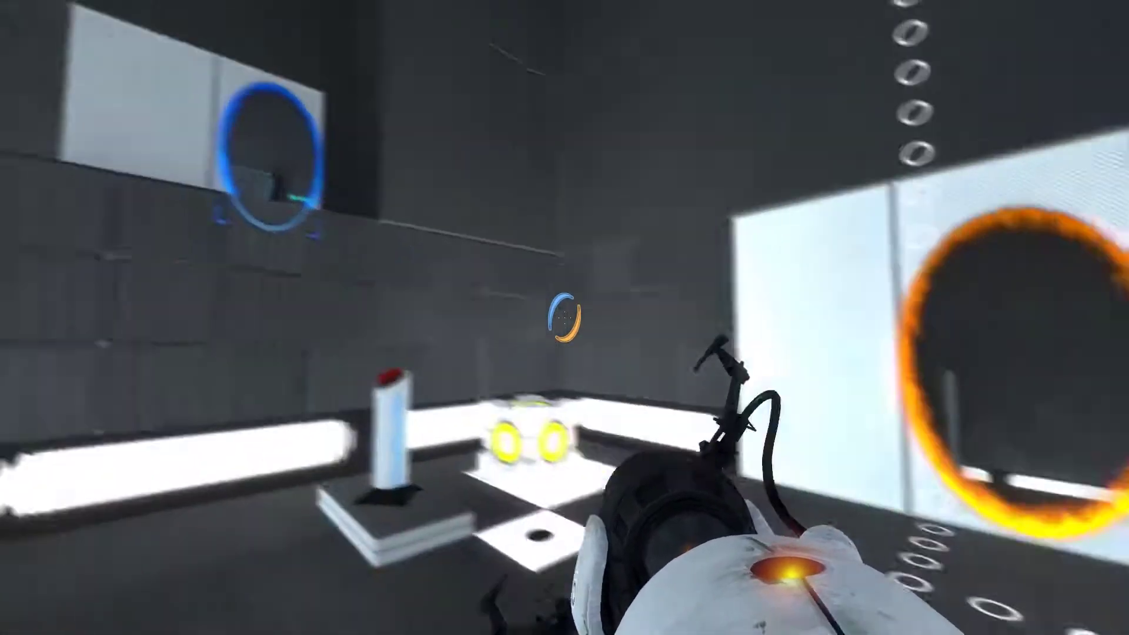
# - Reach the cube room and move the cube from its button onto the dropper platform
pyautogui.press('w')
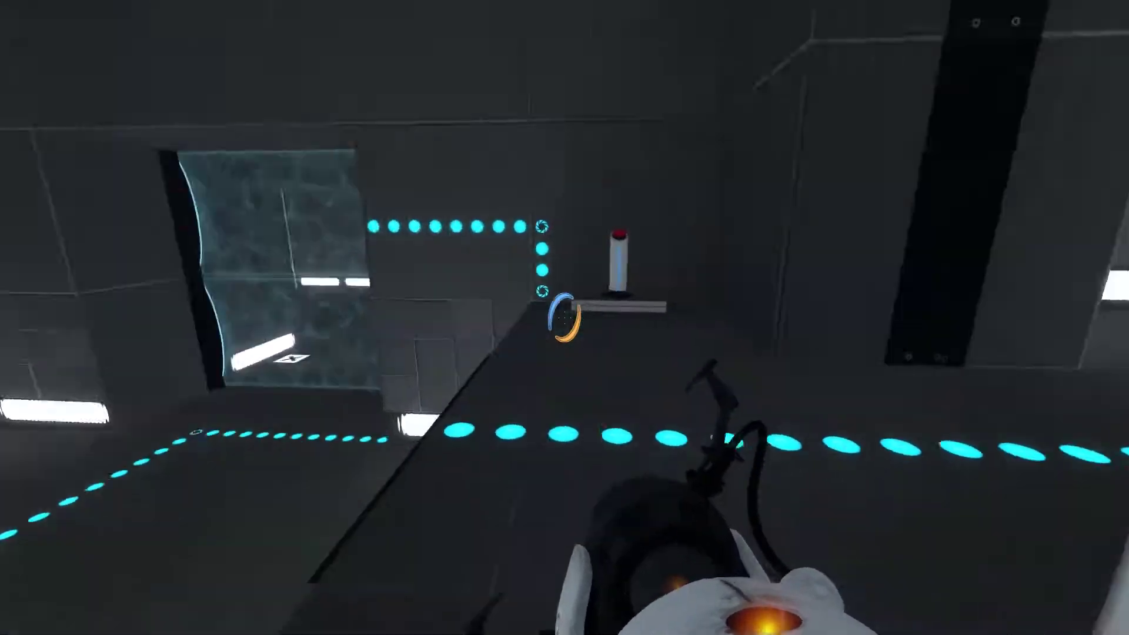
pyautogui.press('w')
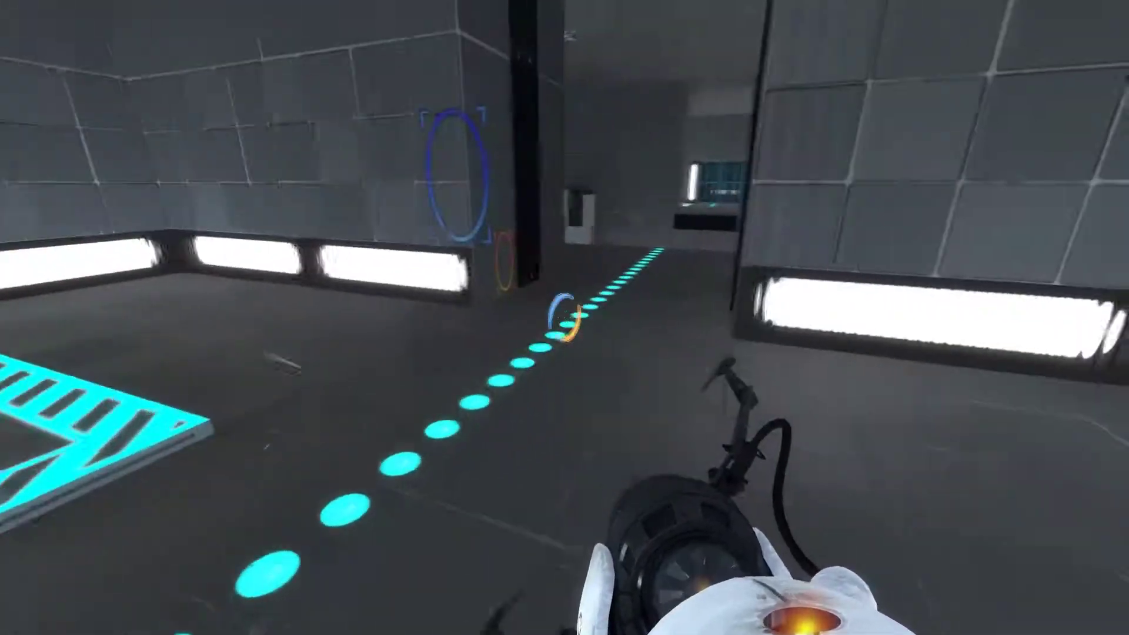
pyautogui.press('w')
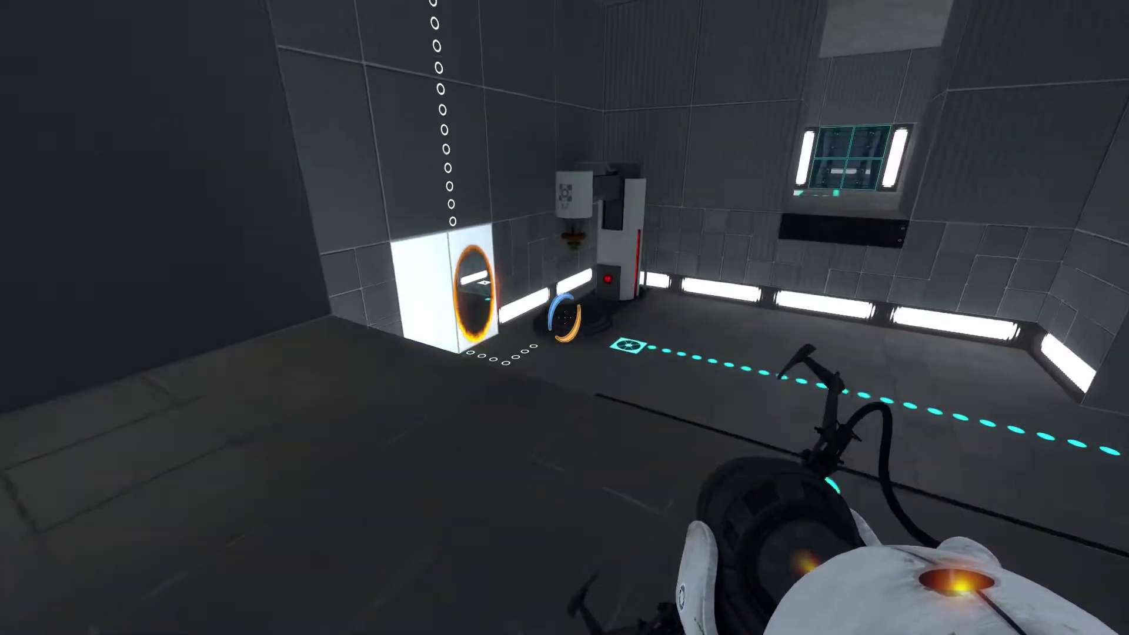
pyautogui.press('w')
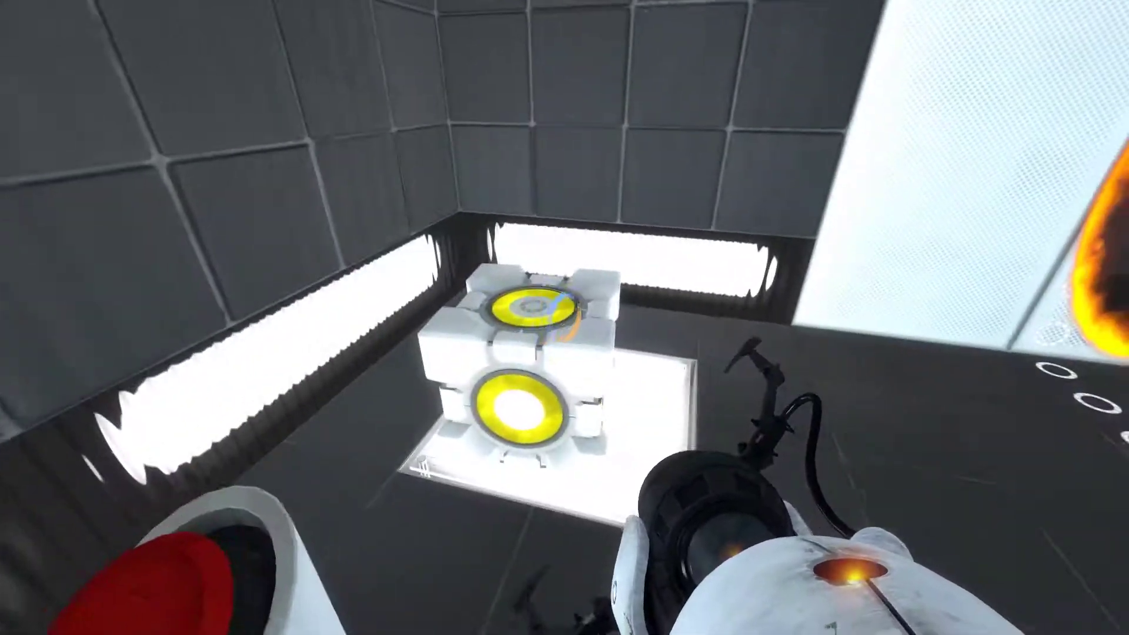
pyautogui.press('e')
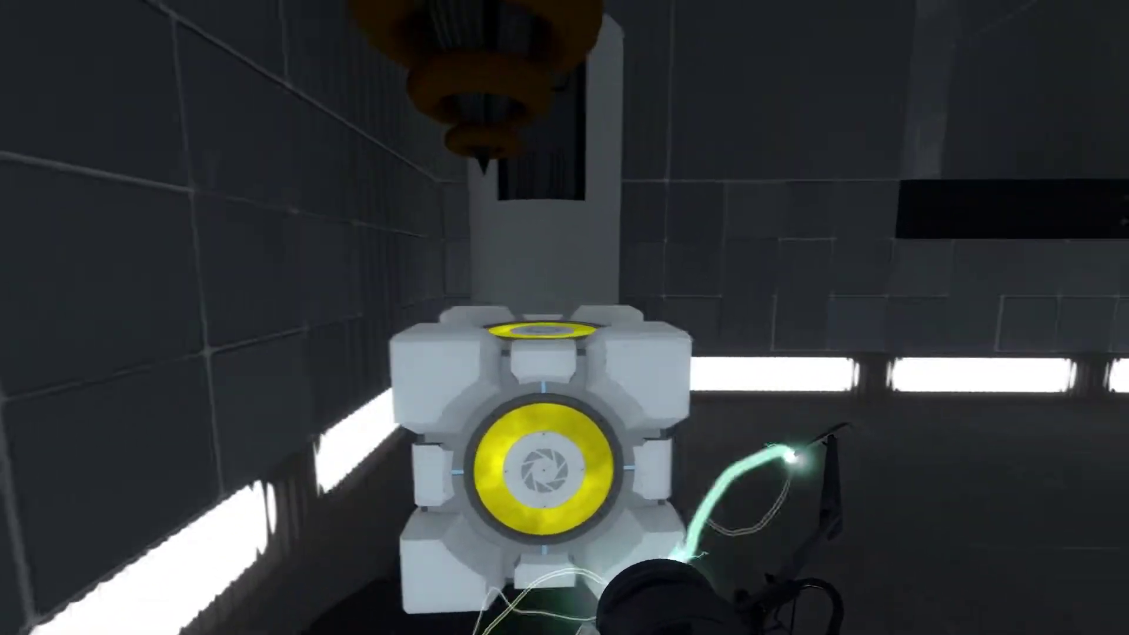
pyautogui.press('e')
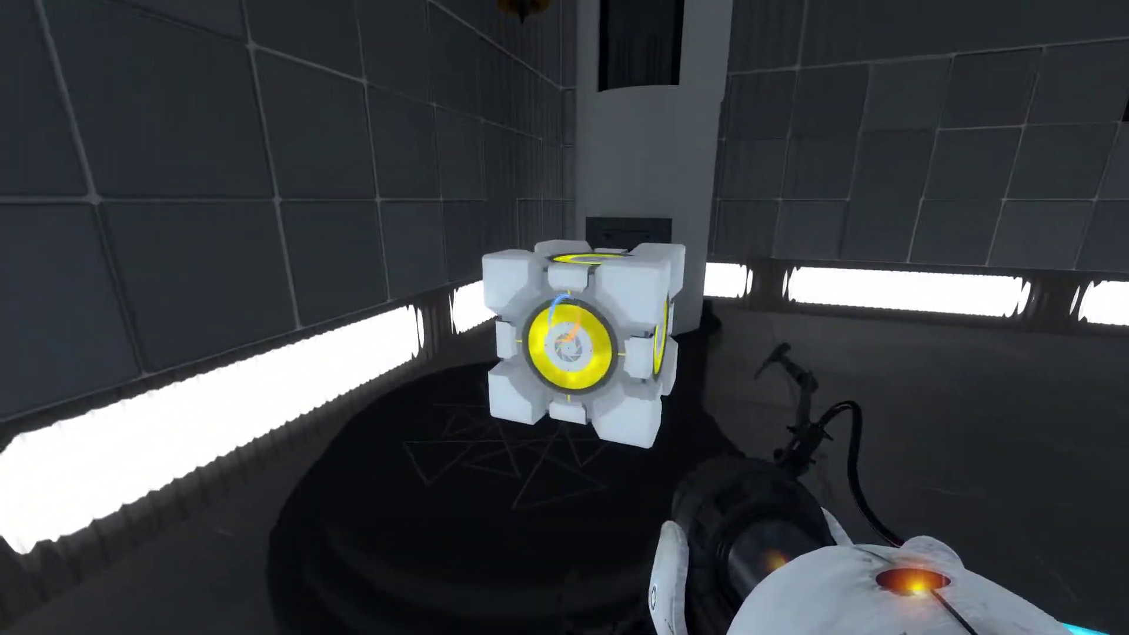
pyautogui.press('e')
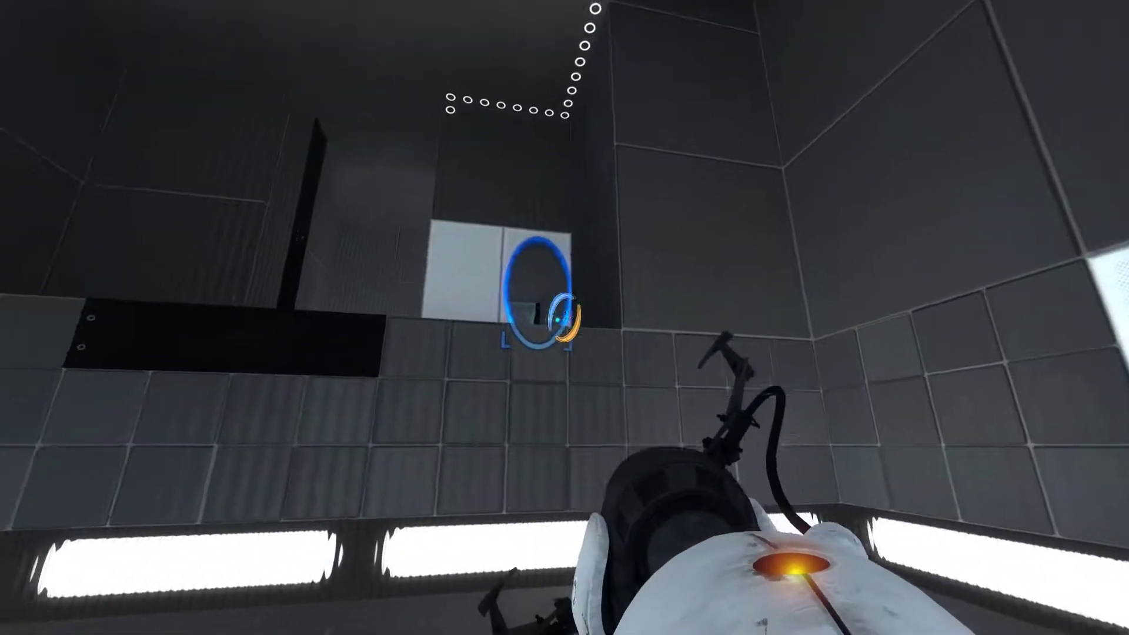
# - Portal into the darker room, press the pedestal button and cross the purple light bridge
pyautogui.rightClick(565, 318)
pyautogui.press('w')
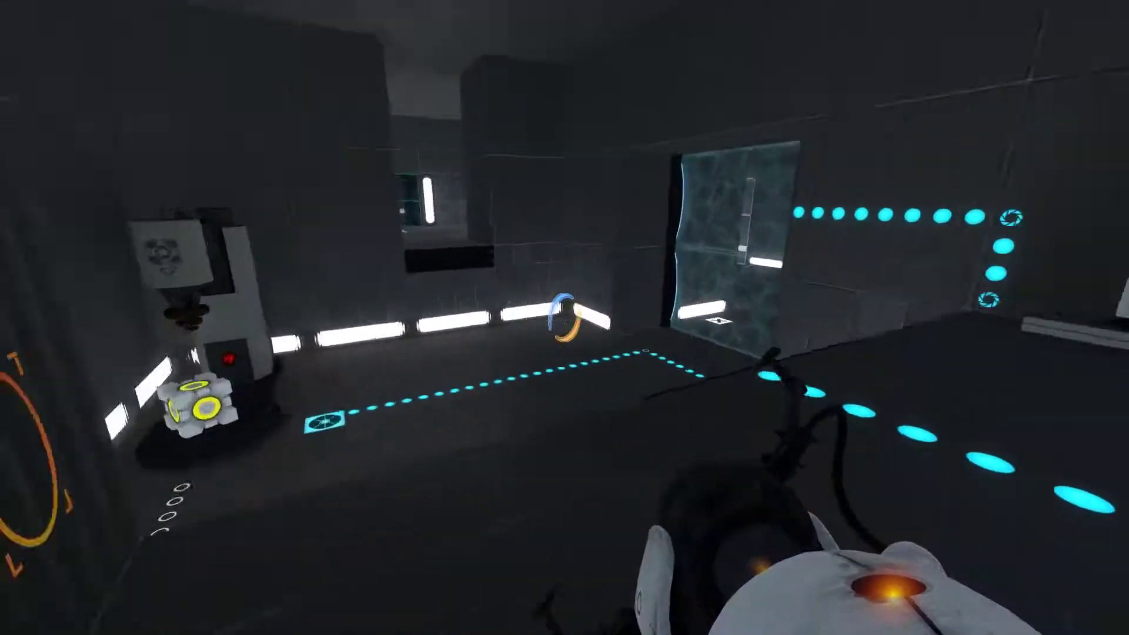
pyautogui.press('w')
pyautogui.press('e')
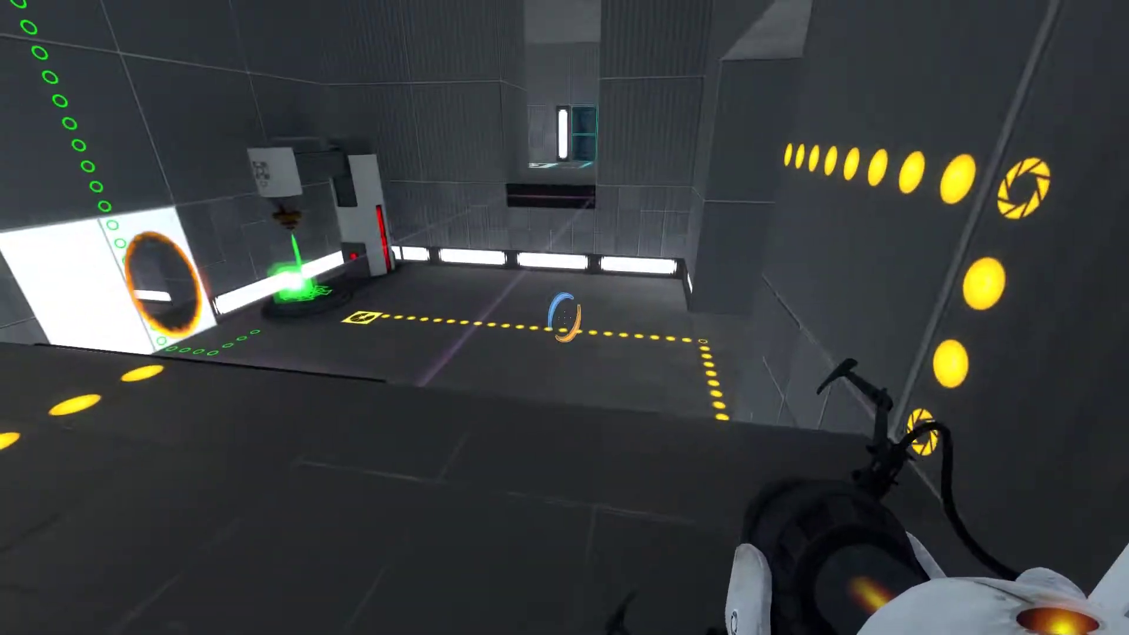
pyautogui.press('w')
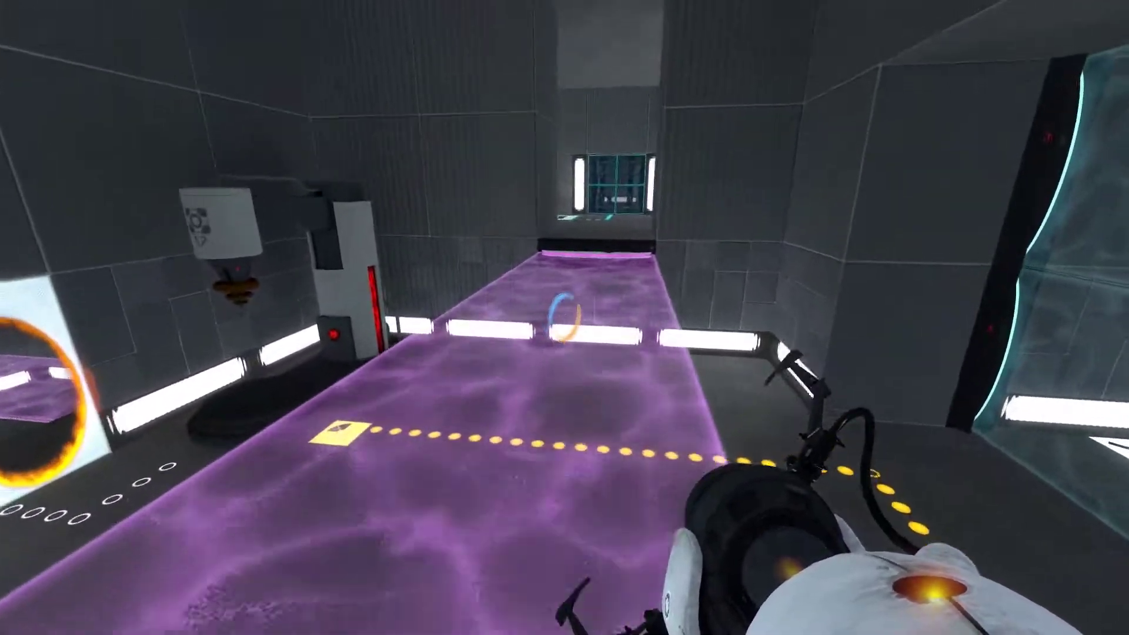
pyautogui.press('w')
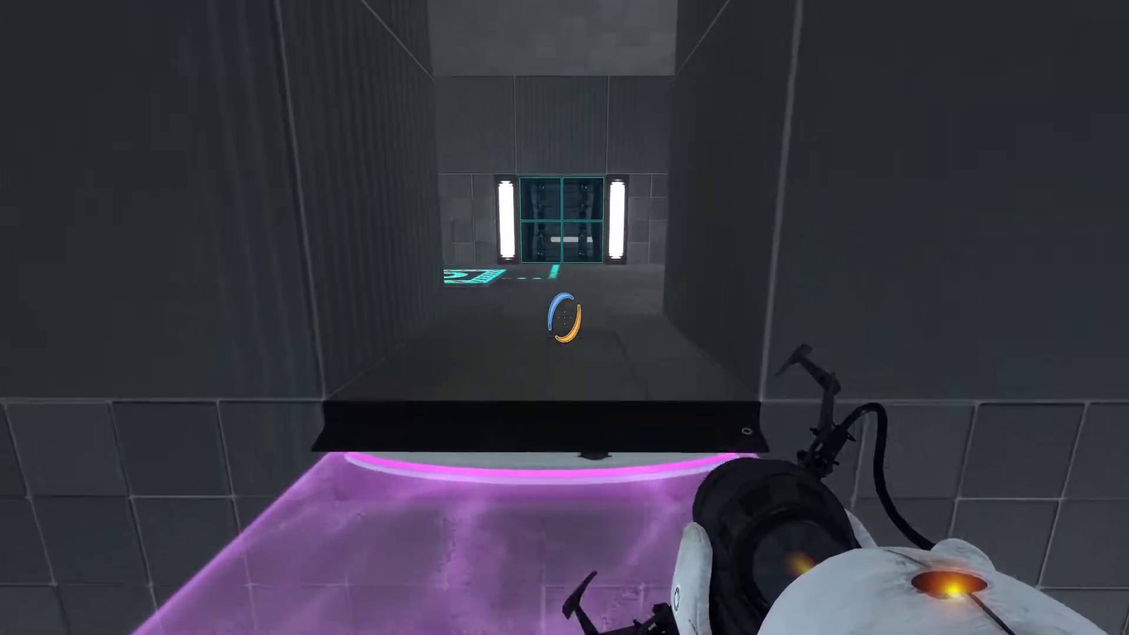
pyautogui.press('w')
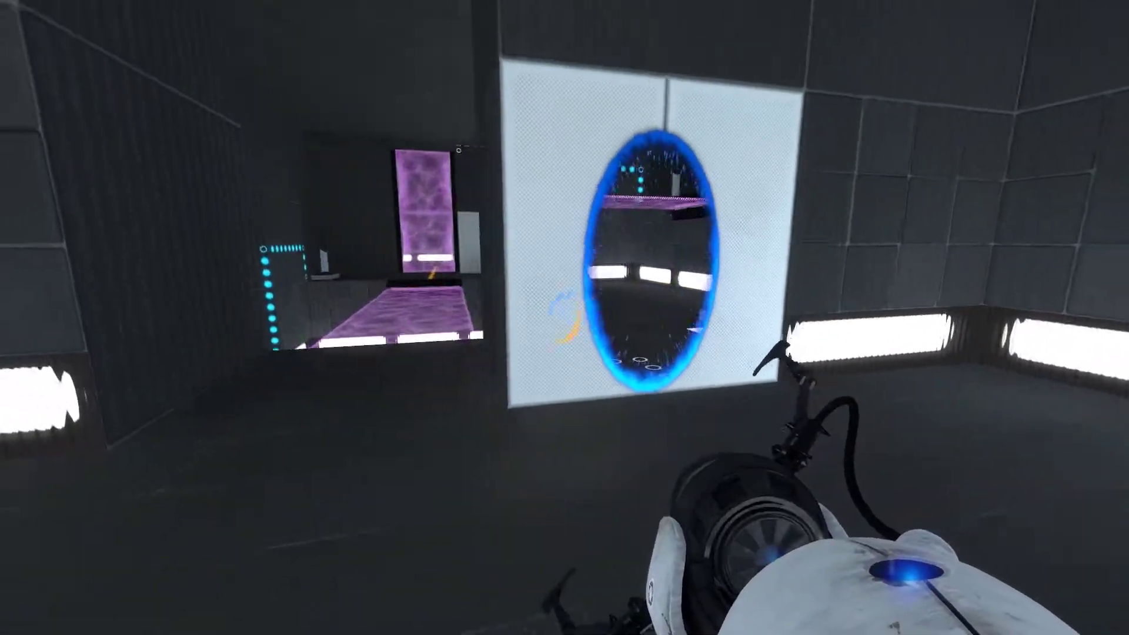
# - Return through the blue portal to the bridge room and the weighted cube's pedestal
pyautogui.press('w')
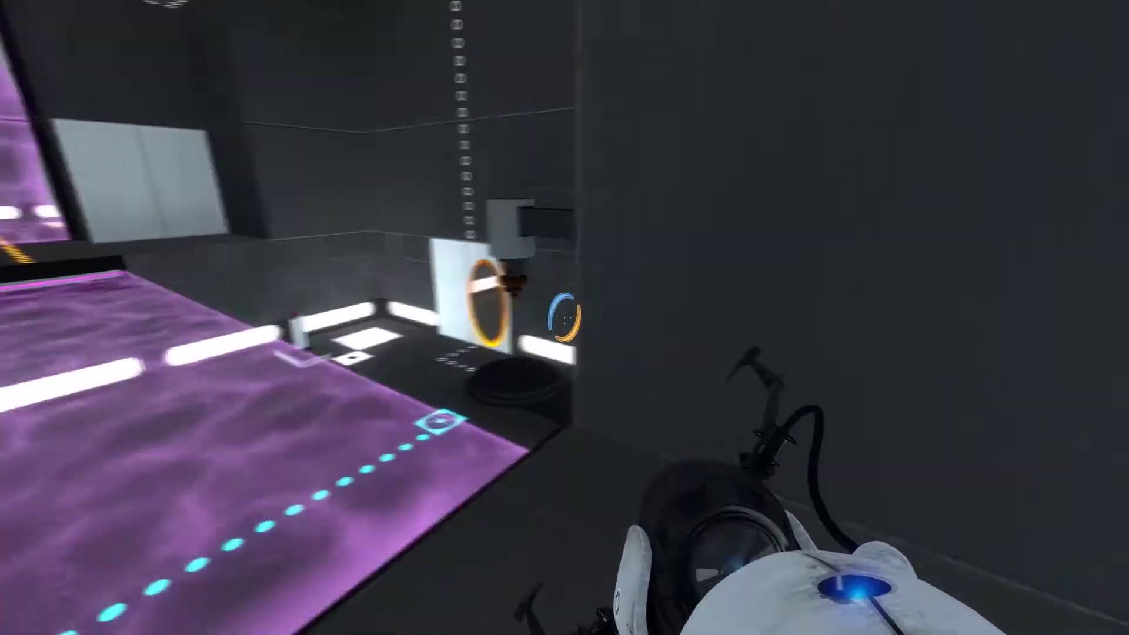
pyautogui.press('w')
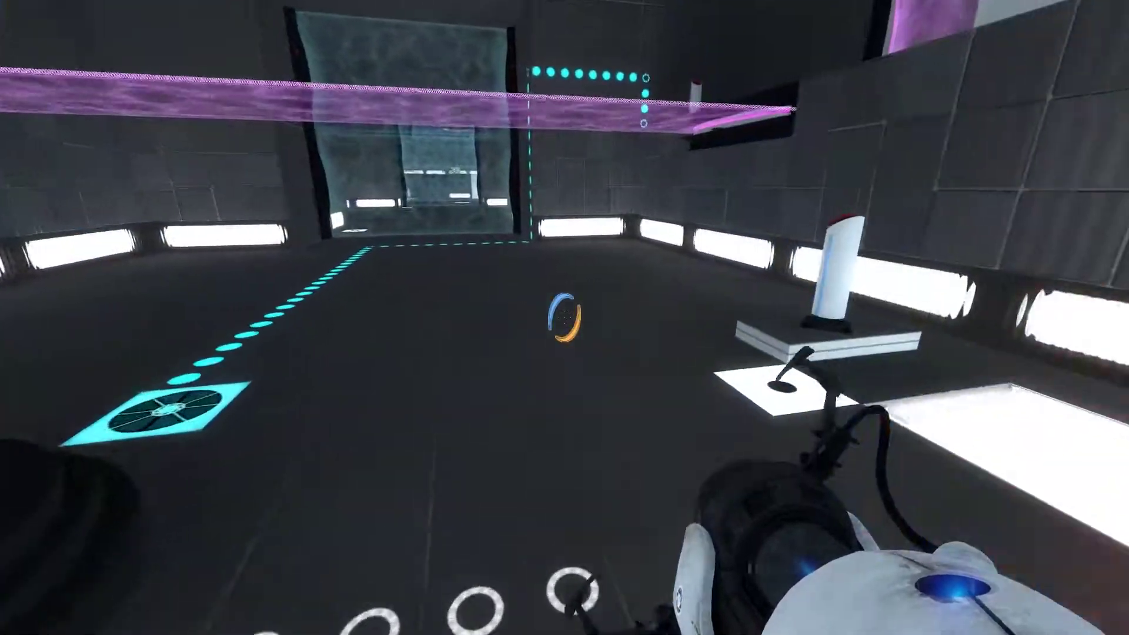
pyautogui.press('w')
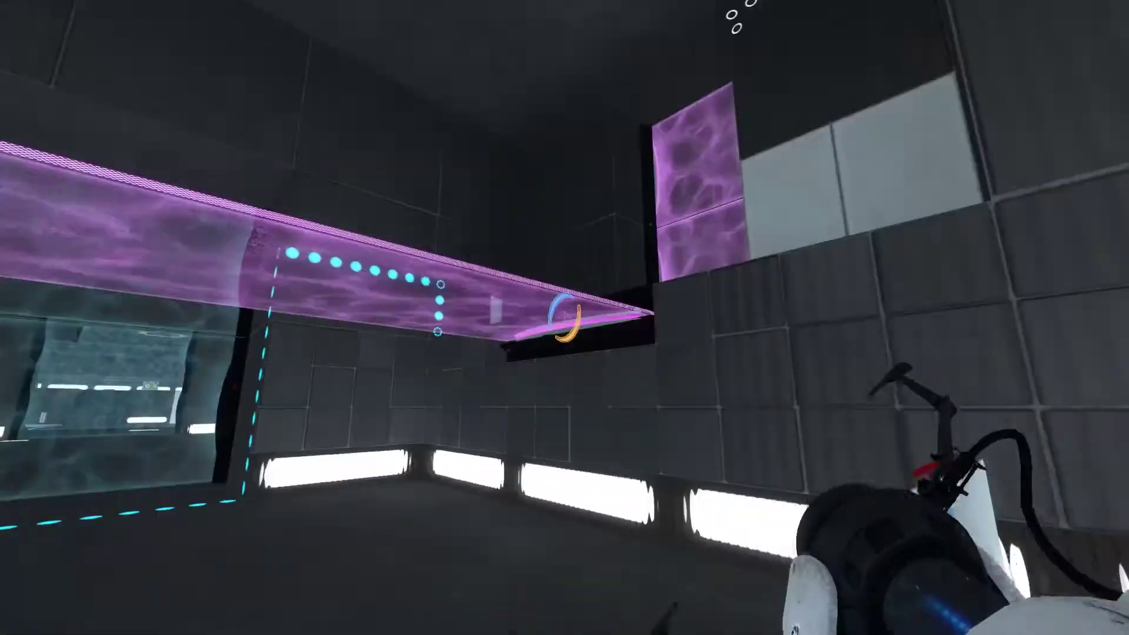
pyautogui.press('w')
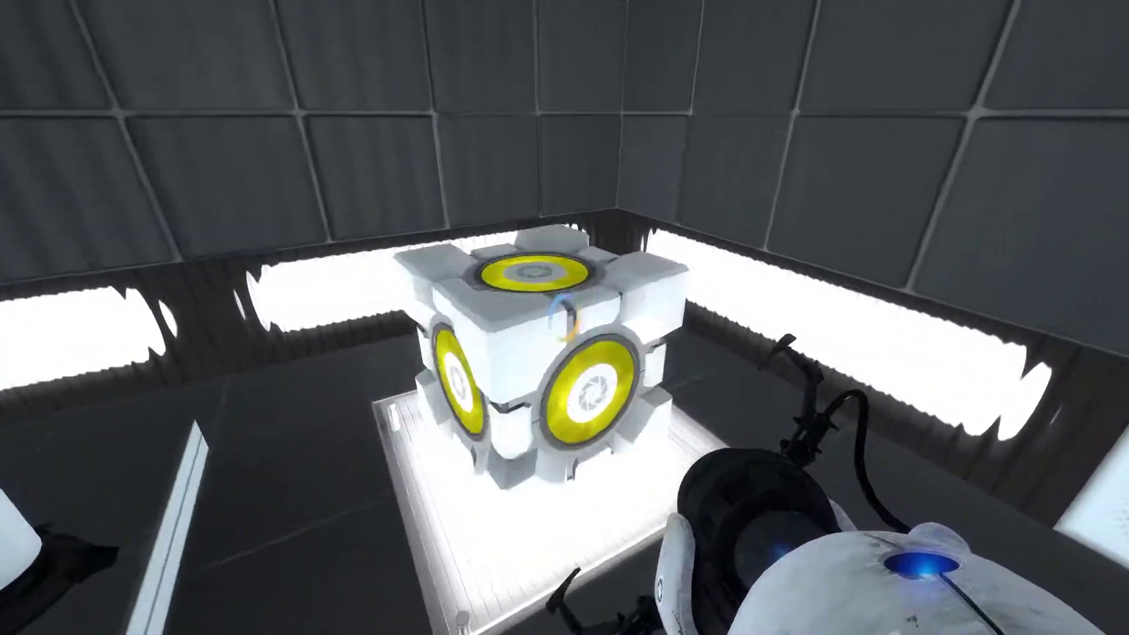
# - Put the weighted cube on the next room's floor button, then walk through the grill
pyautogui.press('e')
pyautogui.press('w')
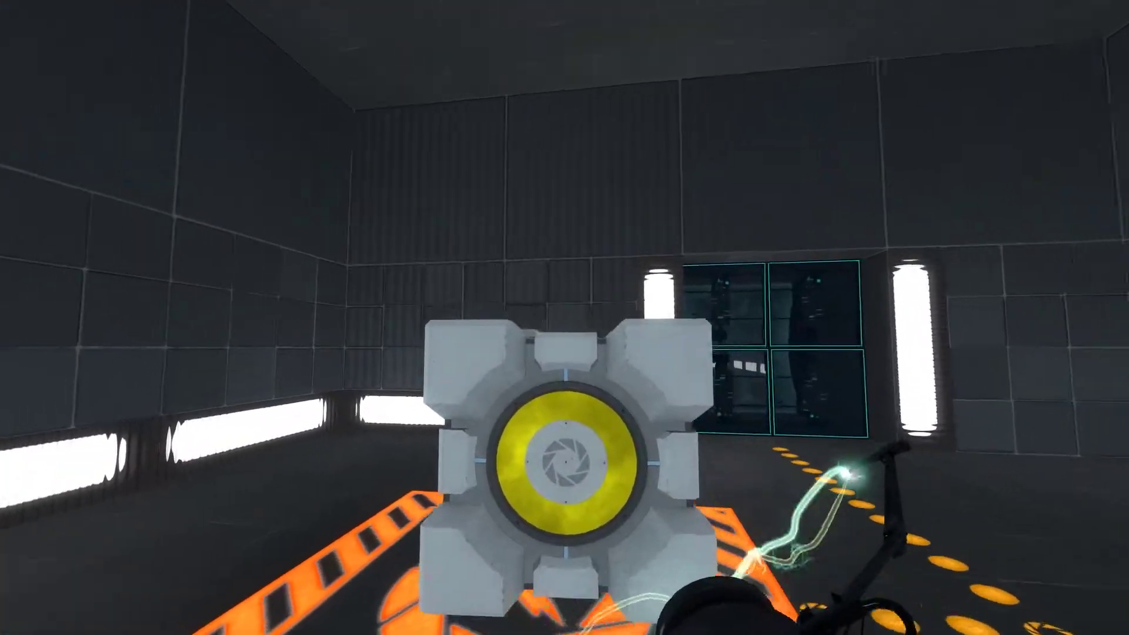
pyautogui.press('e')
pyautogui.press('w')
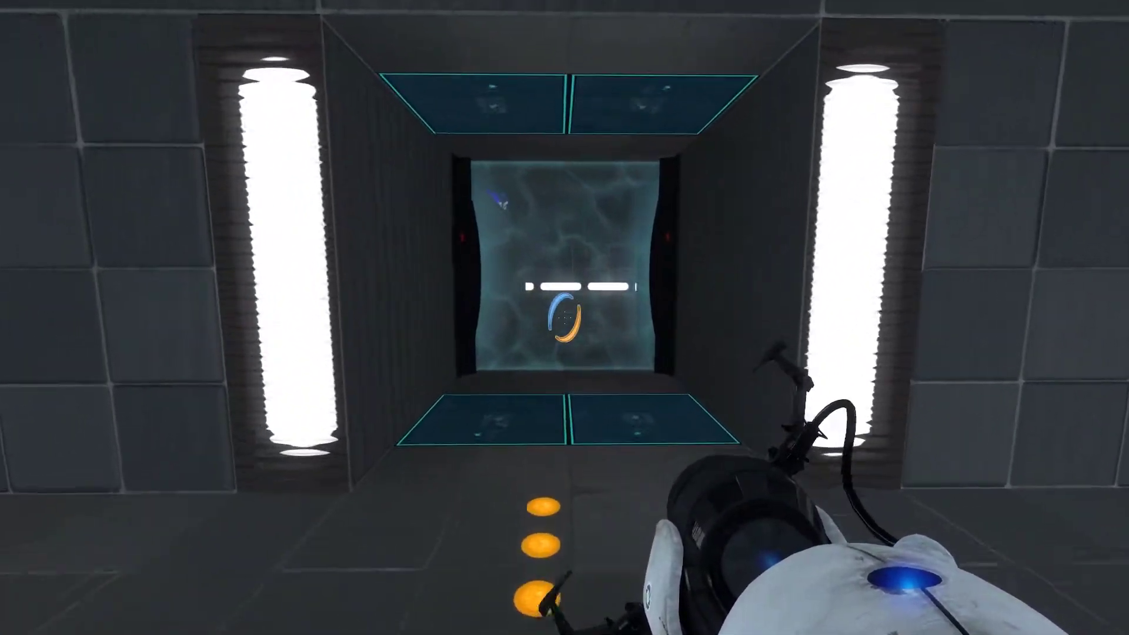
pyautogui.press('w')
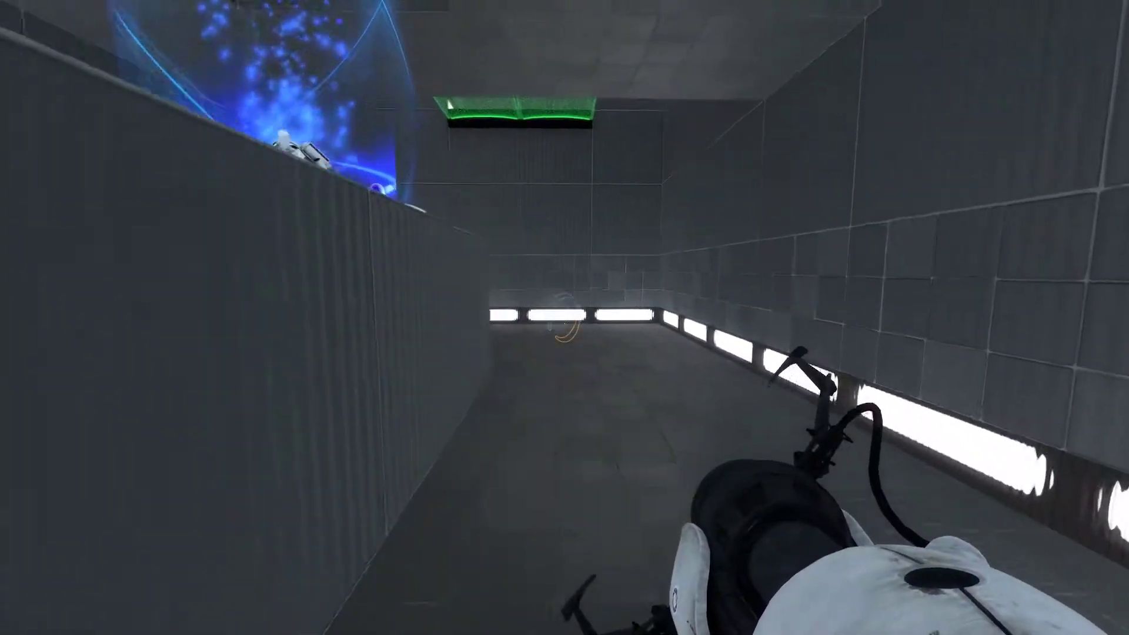
pyautogui.press('w')
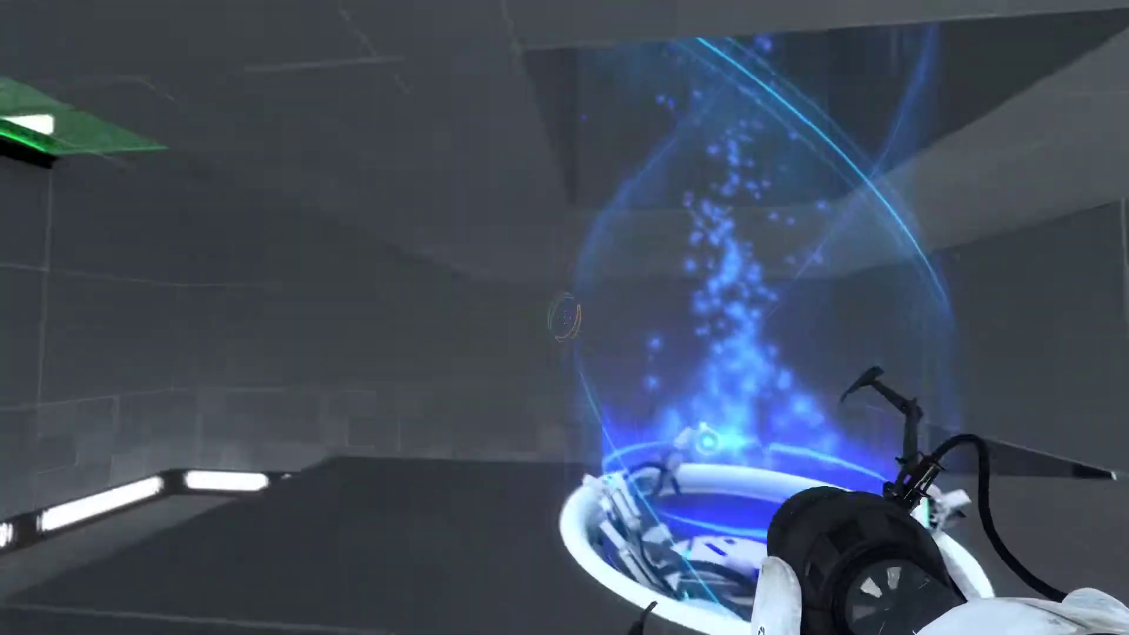
# - Climb the stairs to the blue funnel pedestal and face the wall below the green field
pyautogui.press('w')
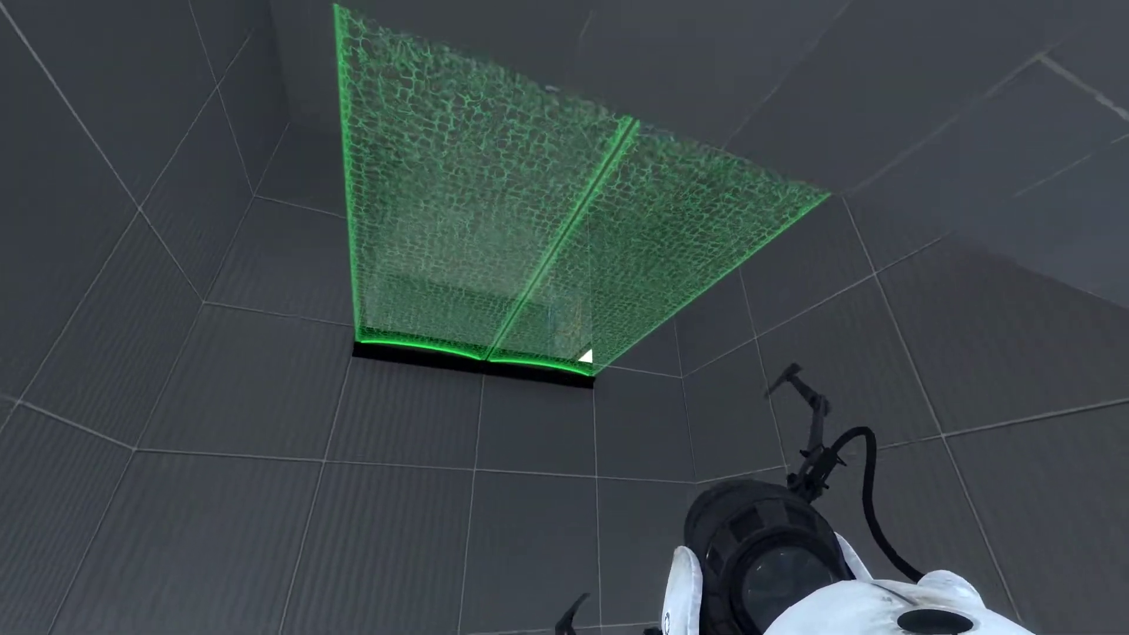
pyautogui.press('w')
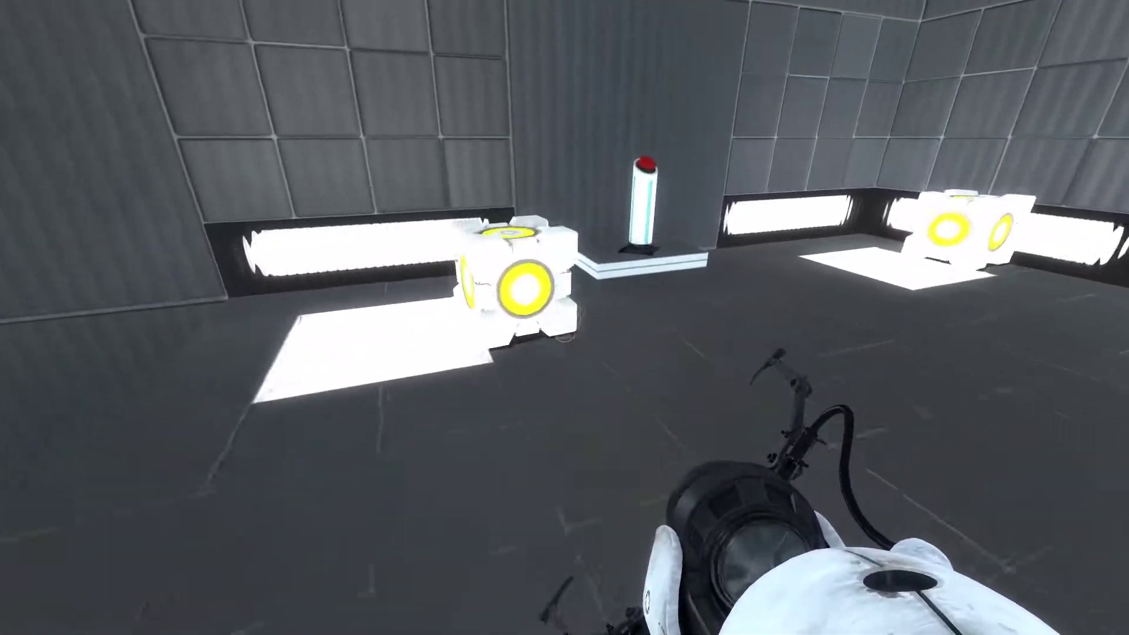
# - Pick up one companion cube, then grab and release the cube in the other room
pyautogui.press('e')
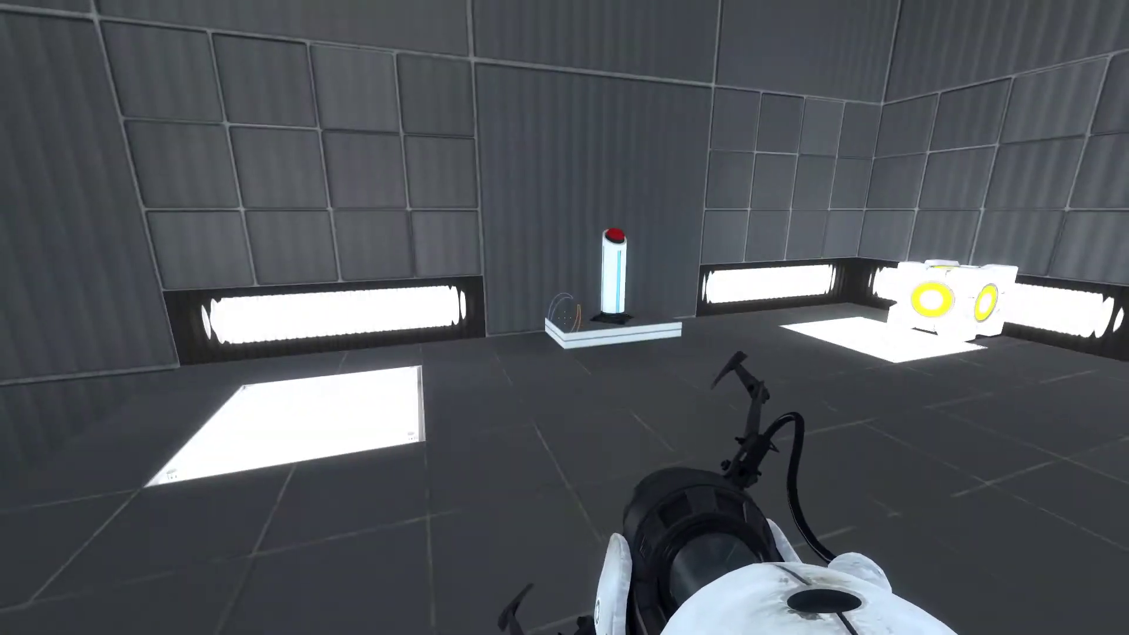
pyautogui.press('e')
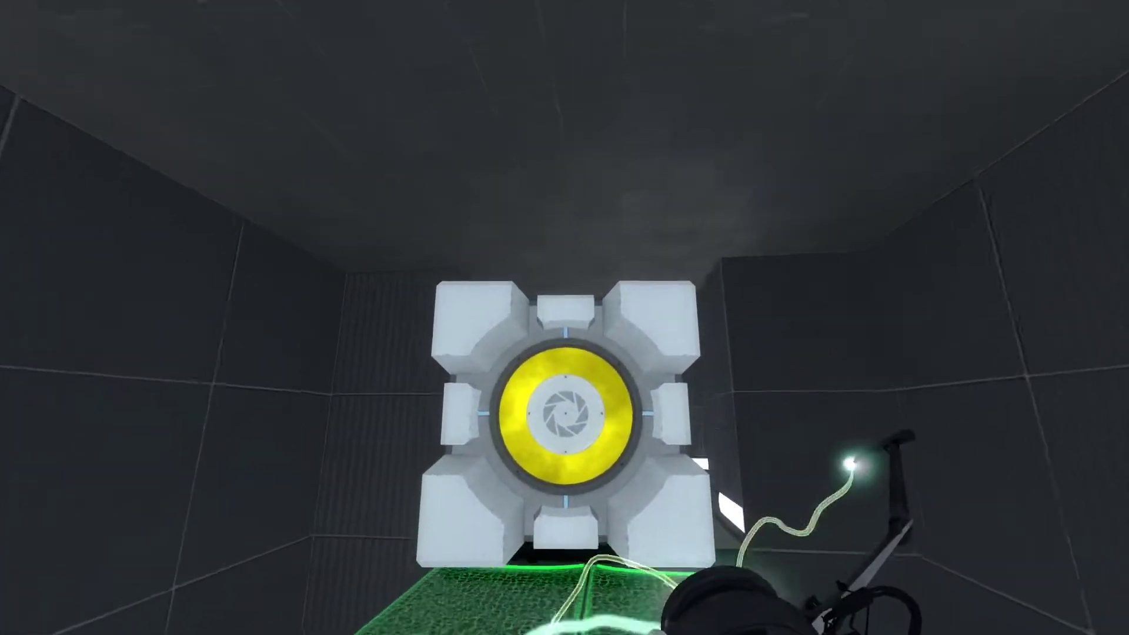
pyautogui.press('e')
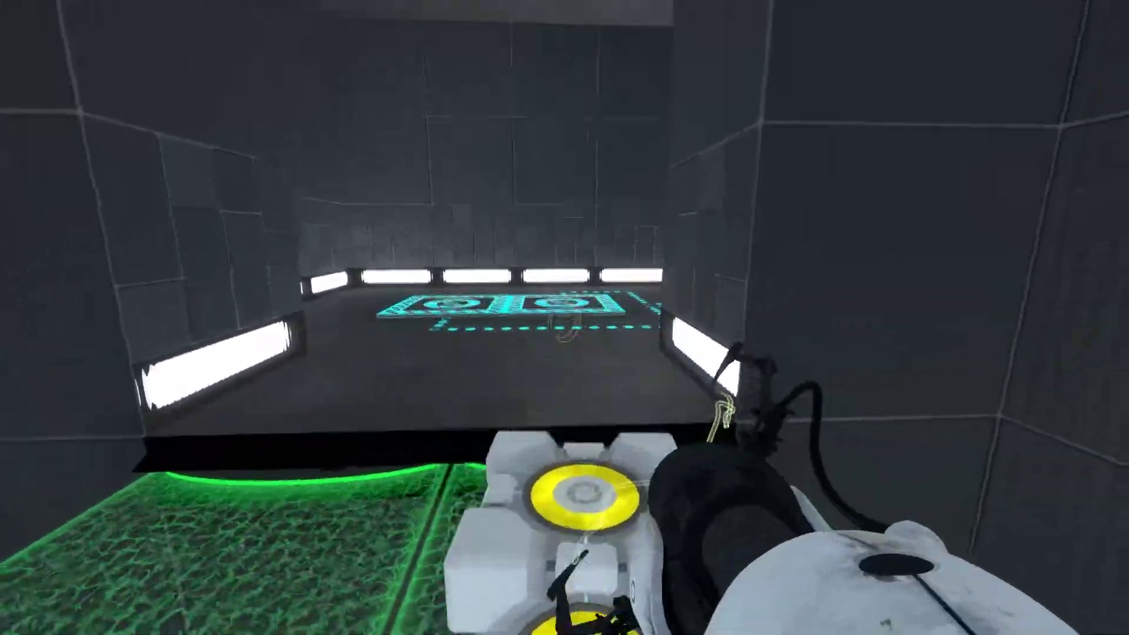
# - Move the companion cubes across the green floor, leaving one down and carrying the other
pyautogui.press('e')
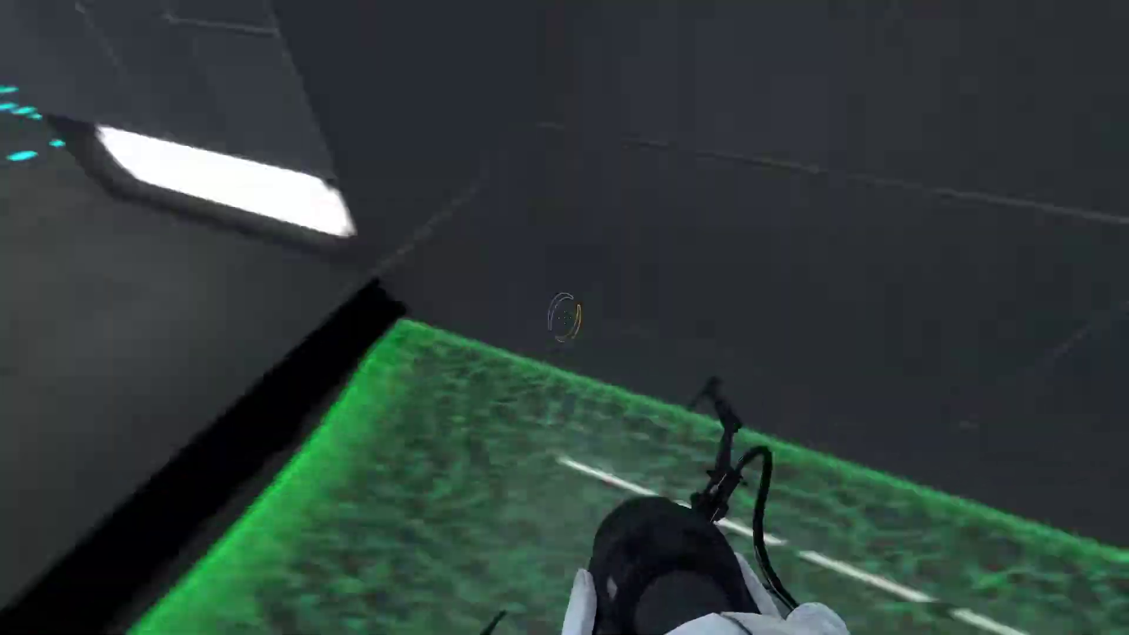
pyautogui.press('e')
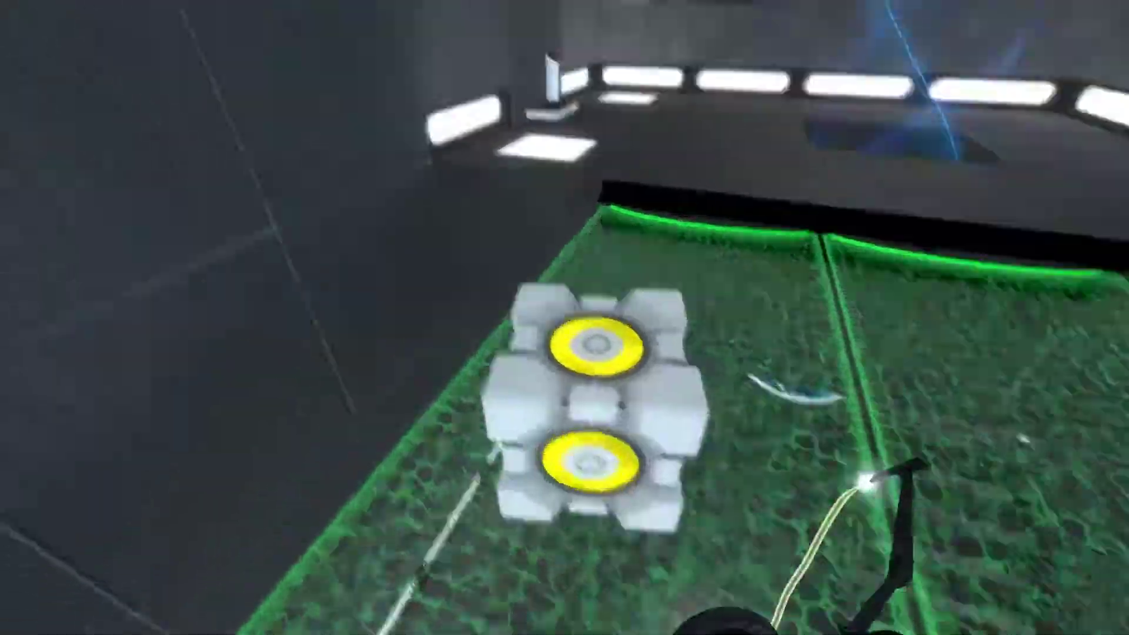
pyautogui.press('e')
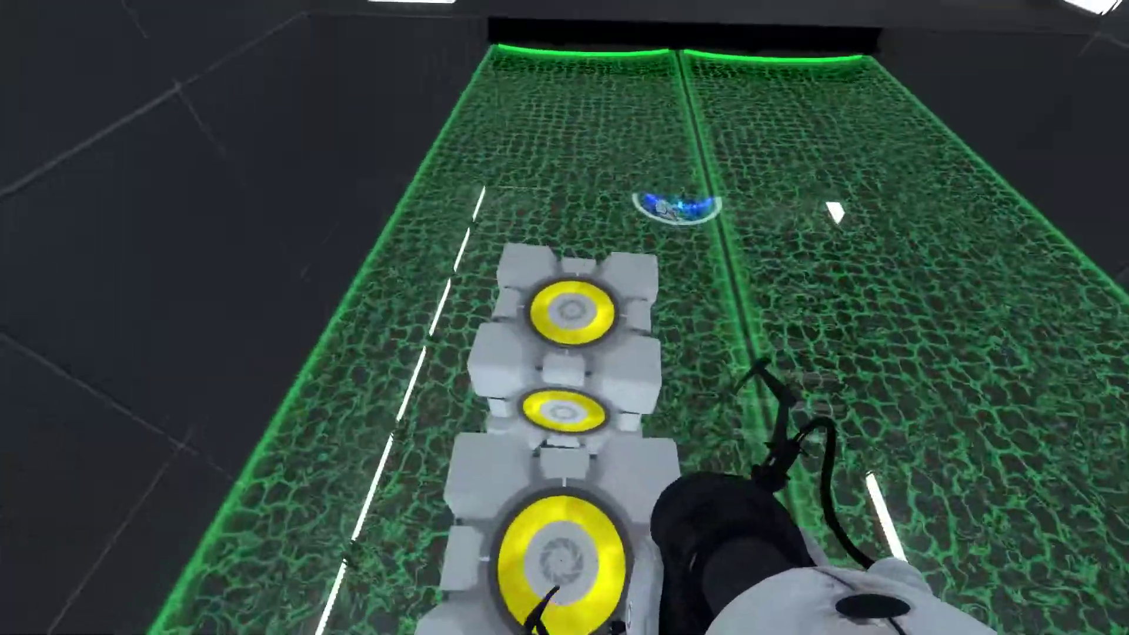
pyautogui.press('e')
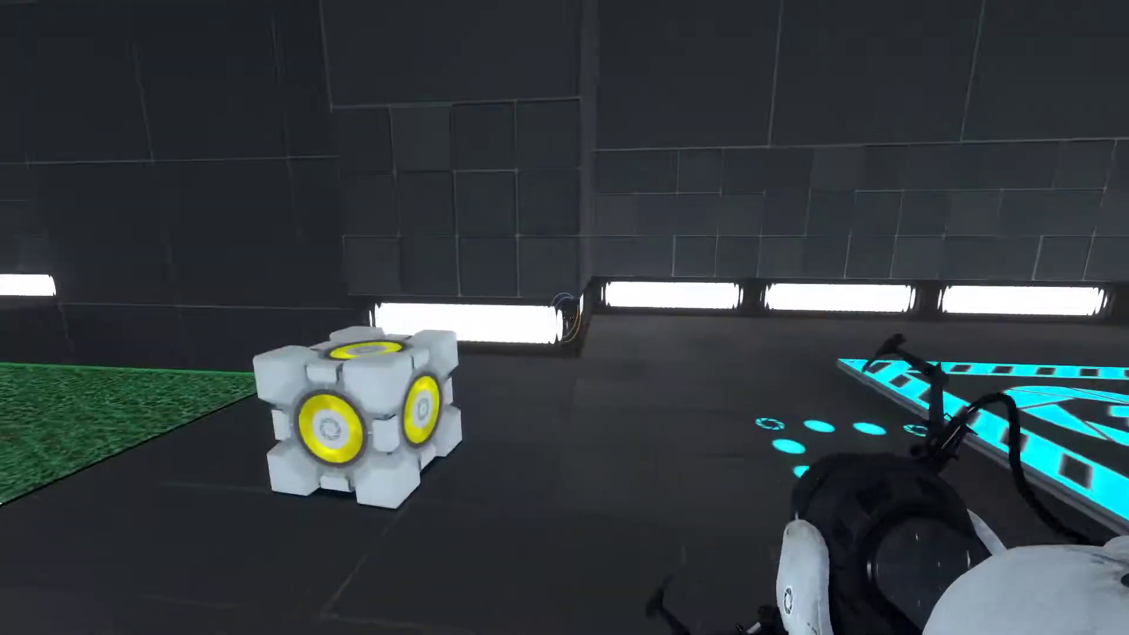
pyautogui.press('e')
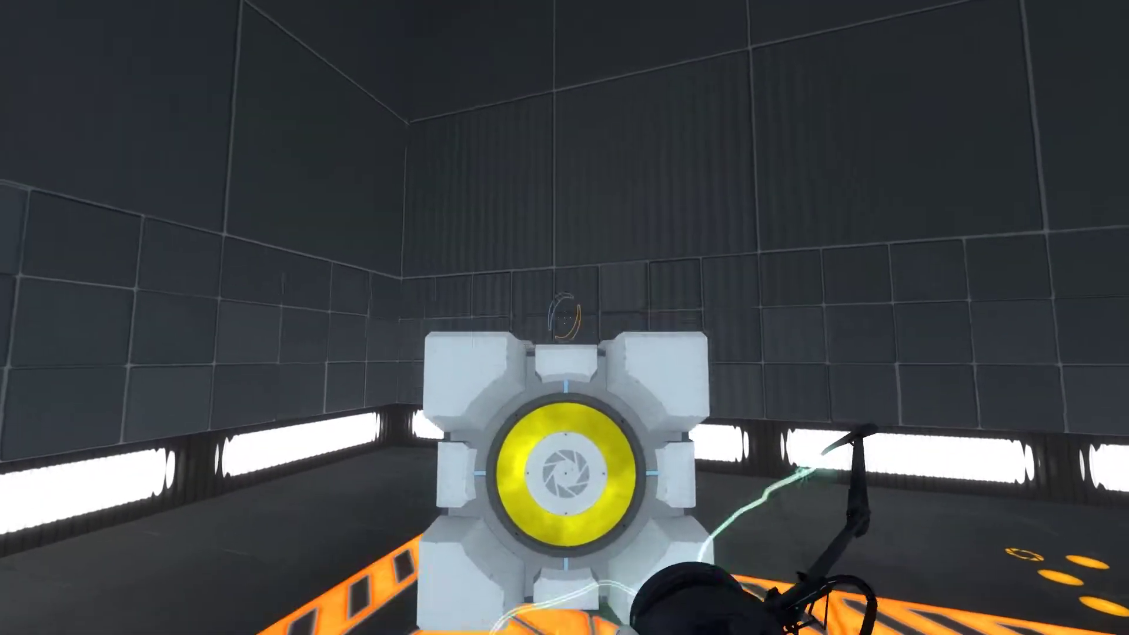
# - Walk past the button, across the green grid floor and through the grills into the exit corridor
pyautogui.press('w')
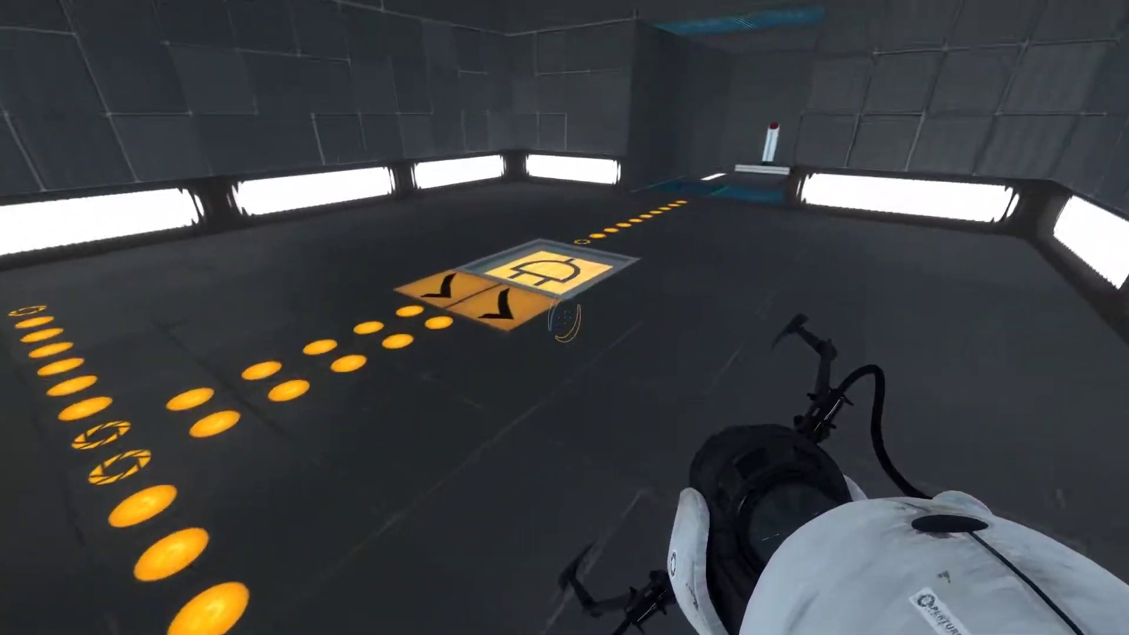
pyautogui.press('w')
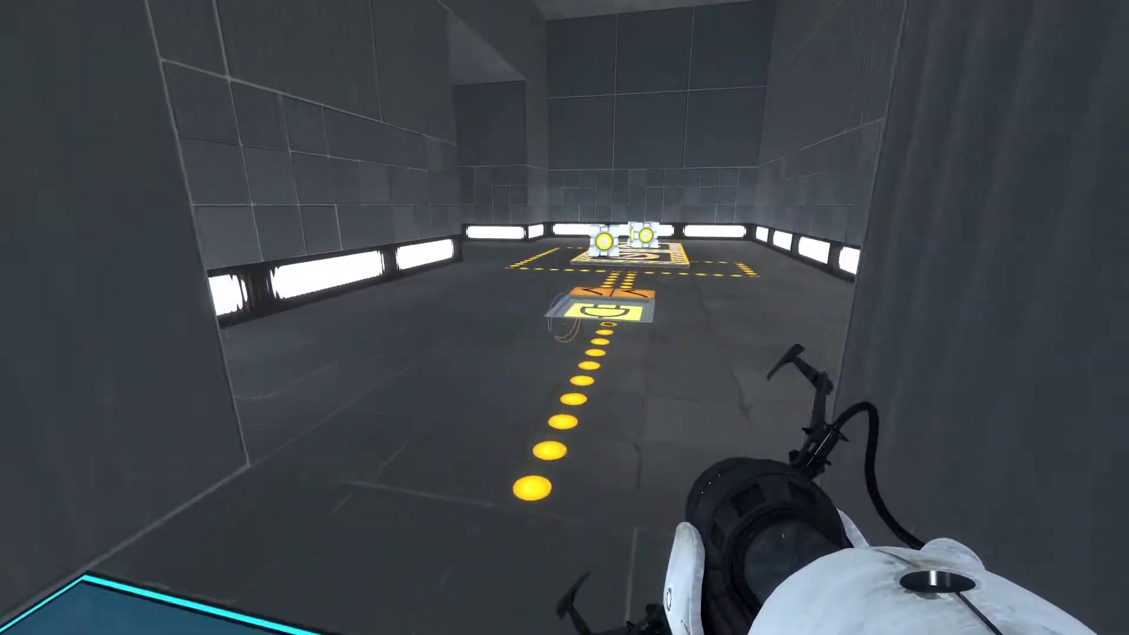
pyautogui.press('w')
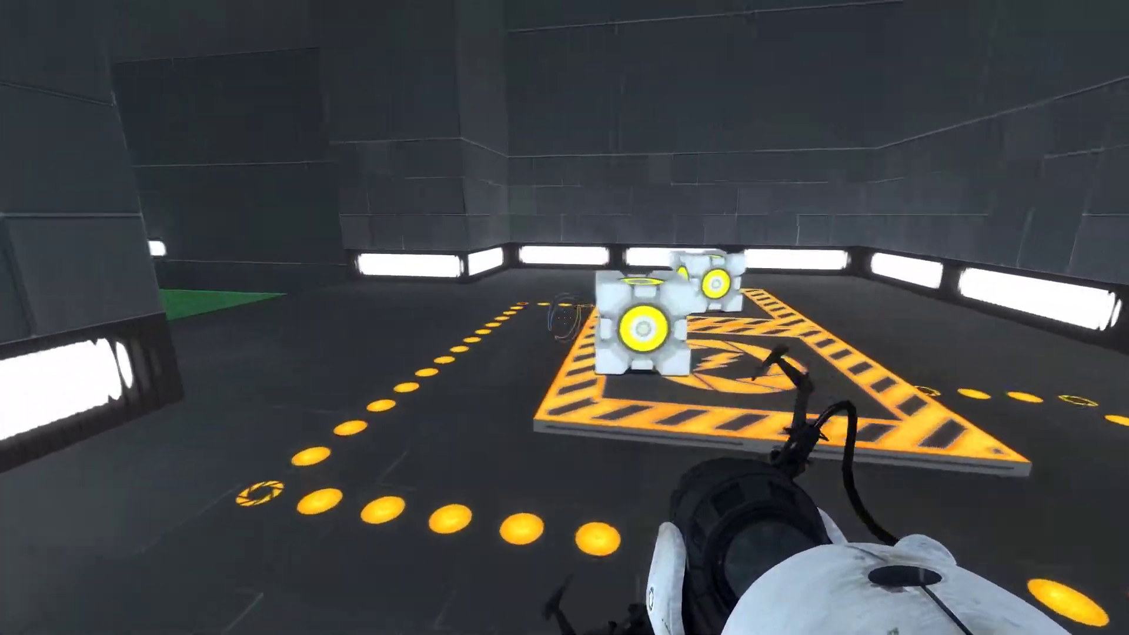
pyautogui.press('w')
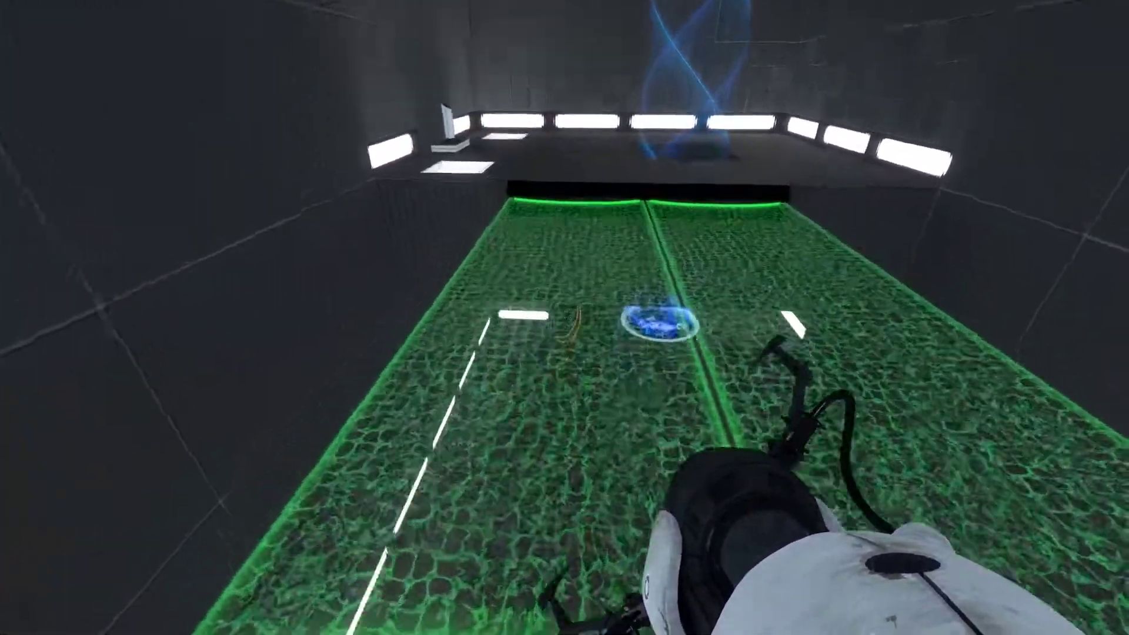
pyautogui.press('w')
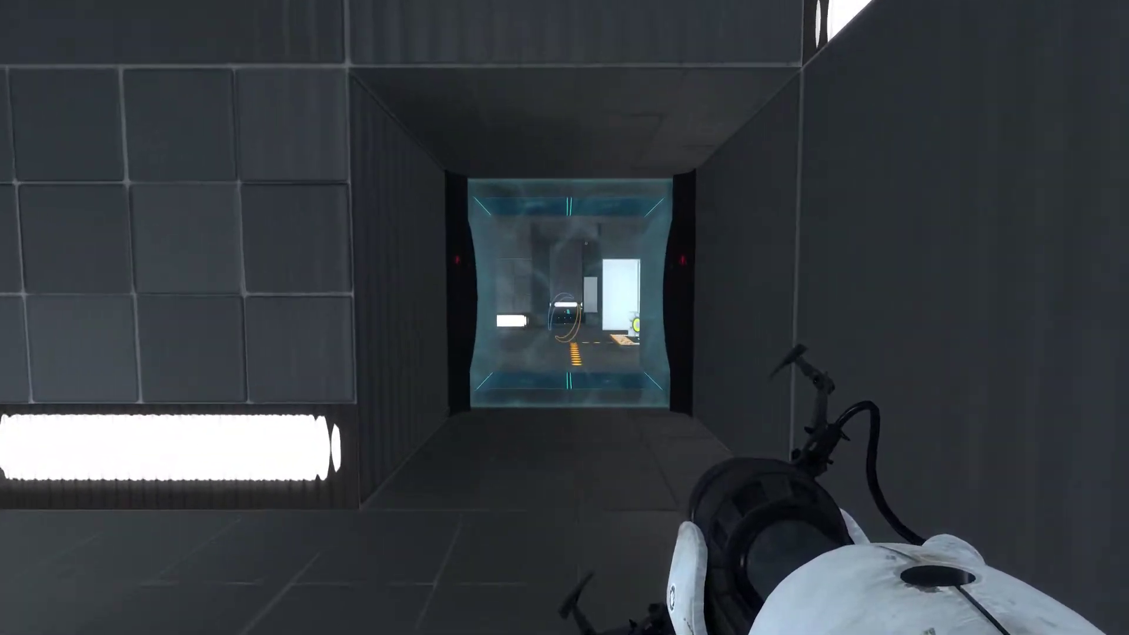
pyautogui.press('w')
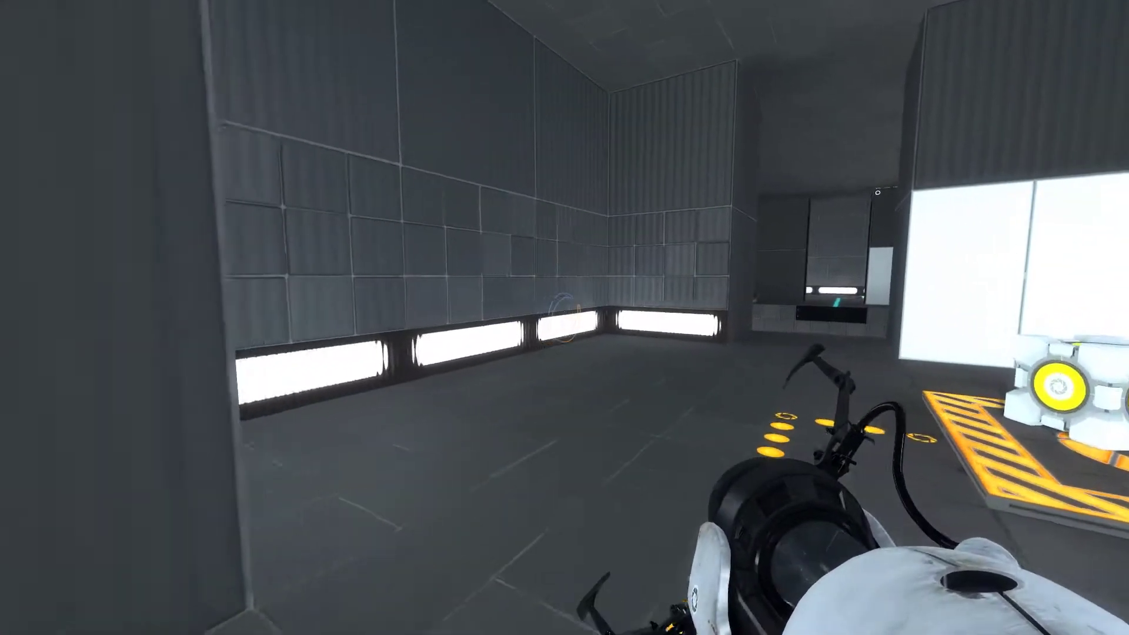
pyautogui.press('w')
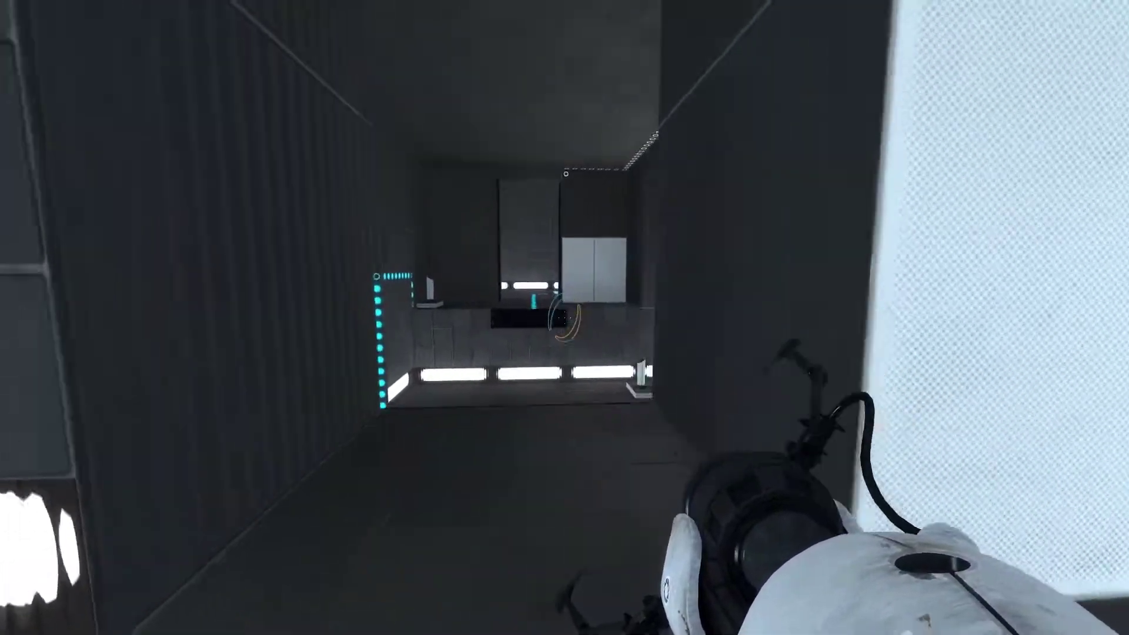
pyautogui.press('w')
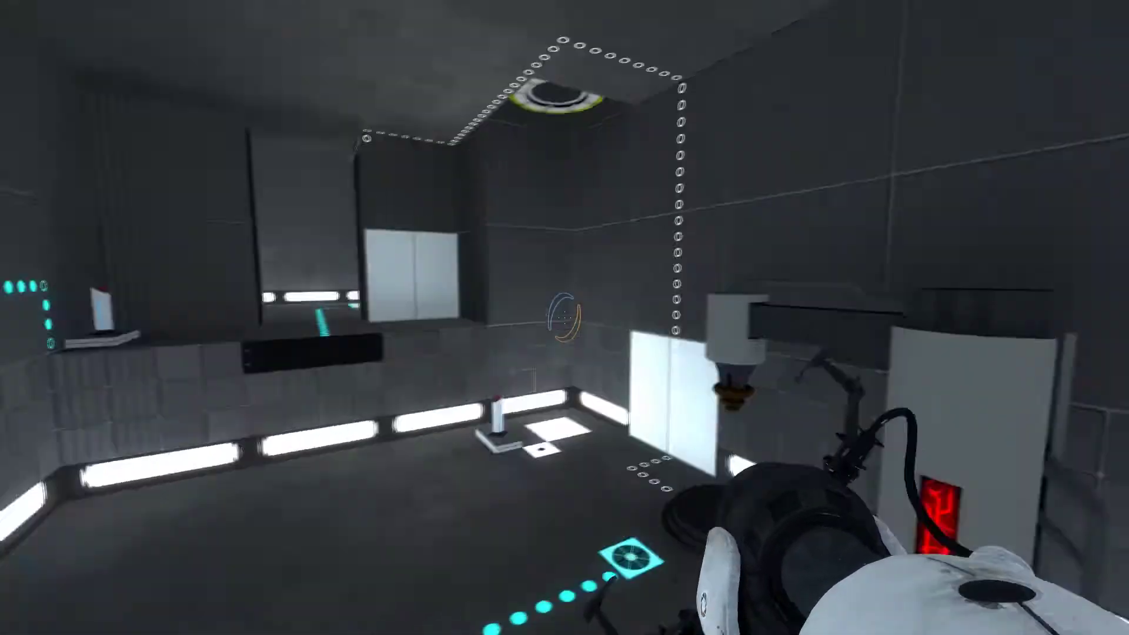
pyautogui.press('w')
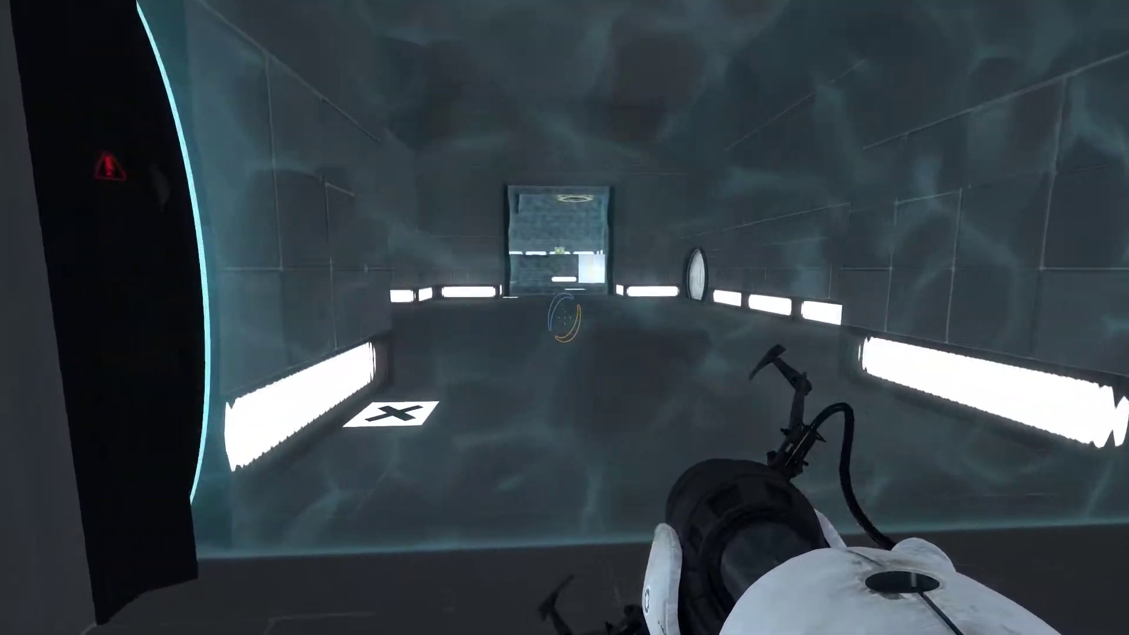
# - Walk through the final emancipation grill and down the corridor to the round exit door
pyautogui.press('w')
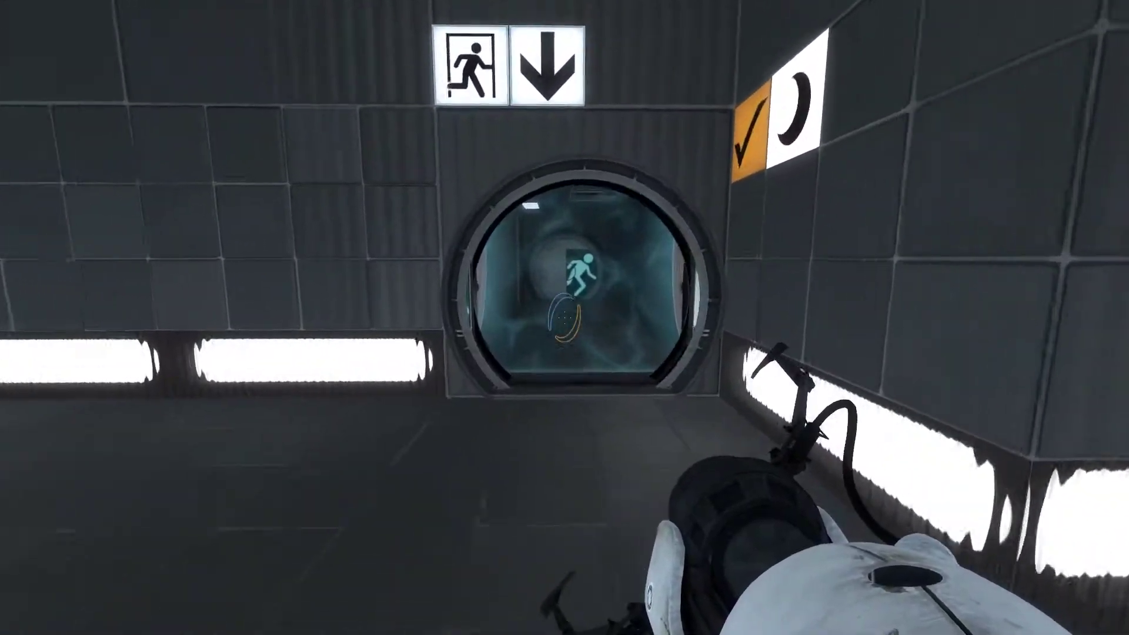
pyautogui.press('w')
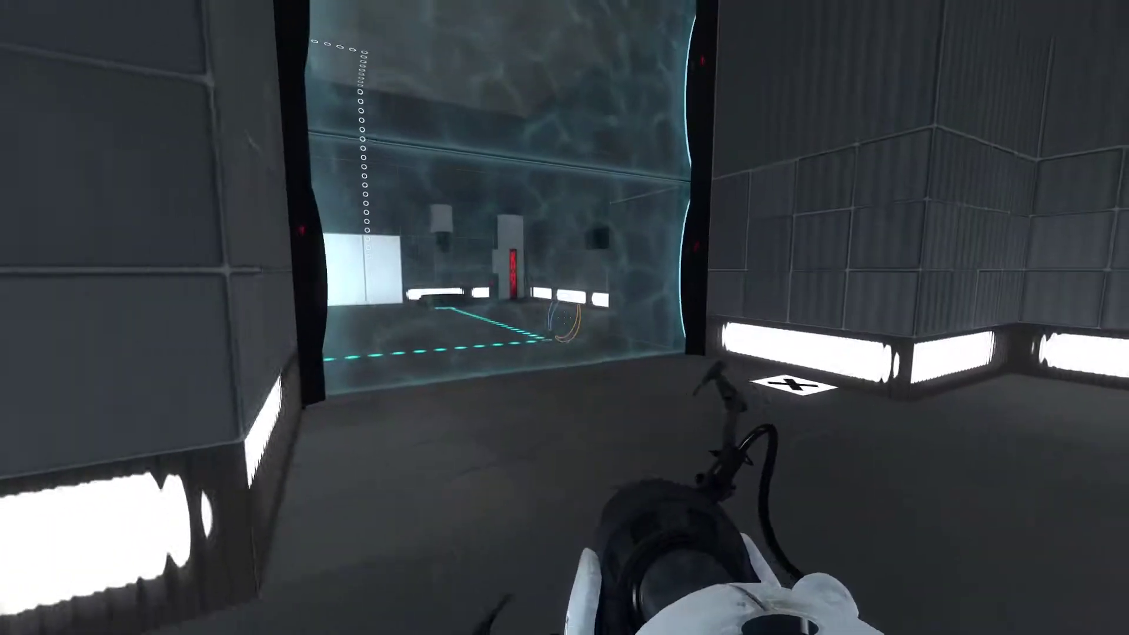